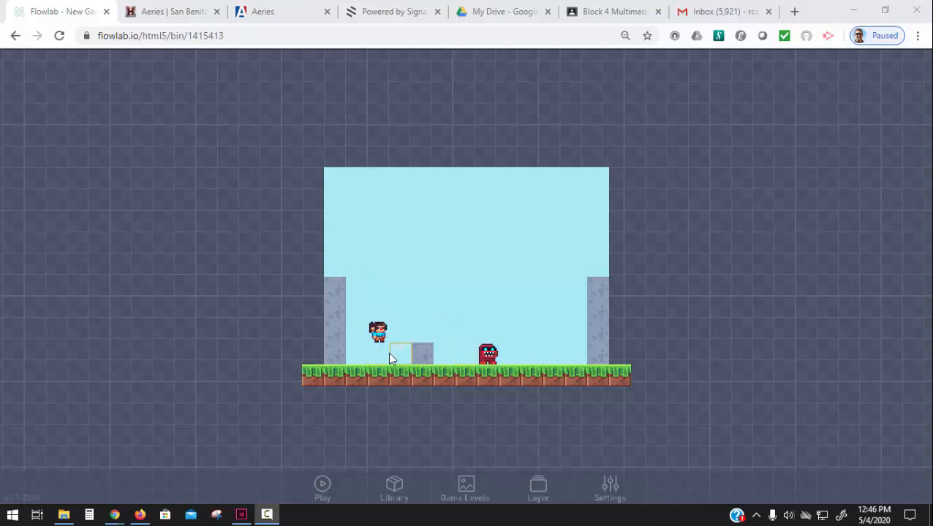
Step: Check the behaviors and physics settings of the top block in the level's left wall
{"action": "left_click", "coordinate": [338, 295]}
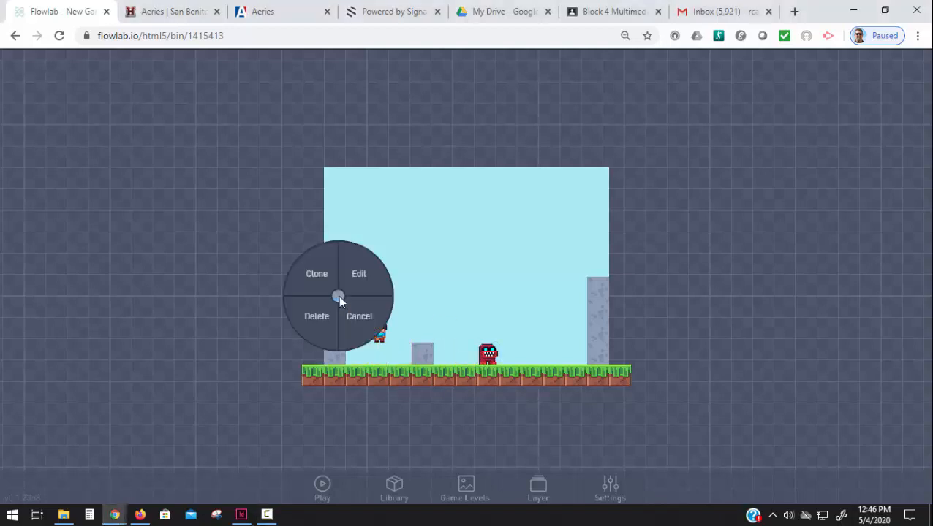
{"action": "left_click", "coordinate": [360, 278]}
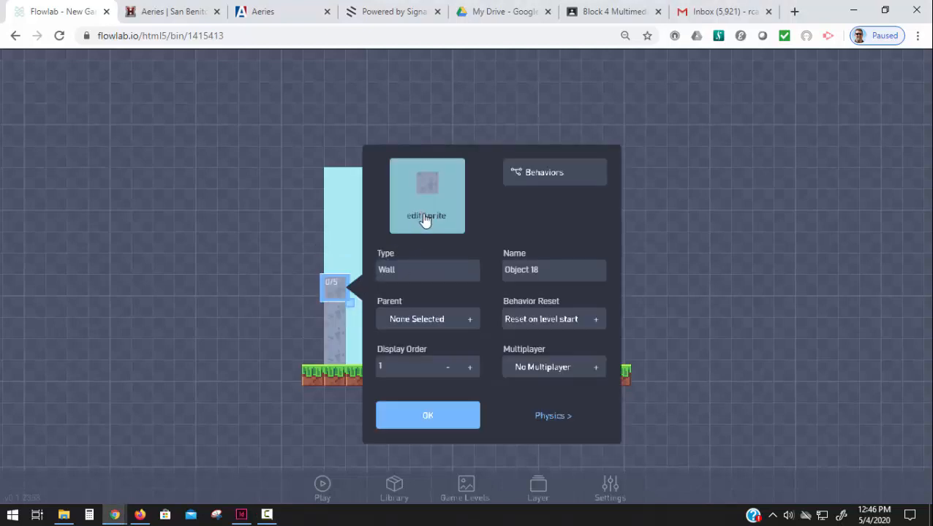
{"action": "left_click", "coordinate": [553, 183]}
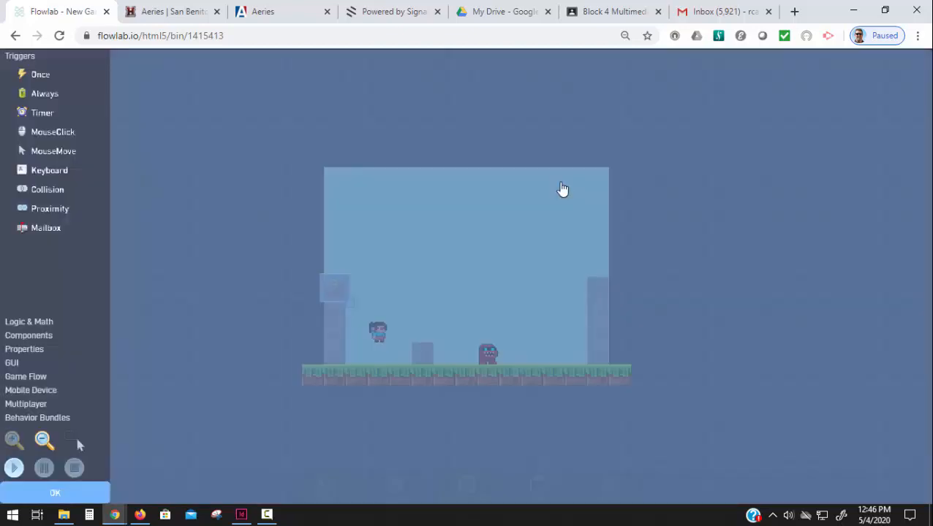
{"action": "left_click", "coordinate": [102, 493]}
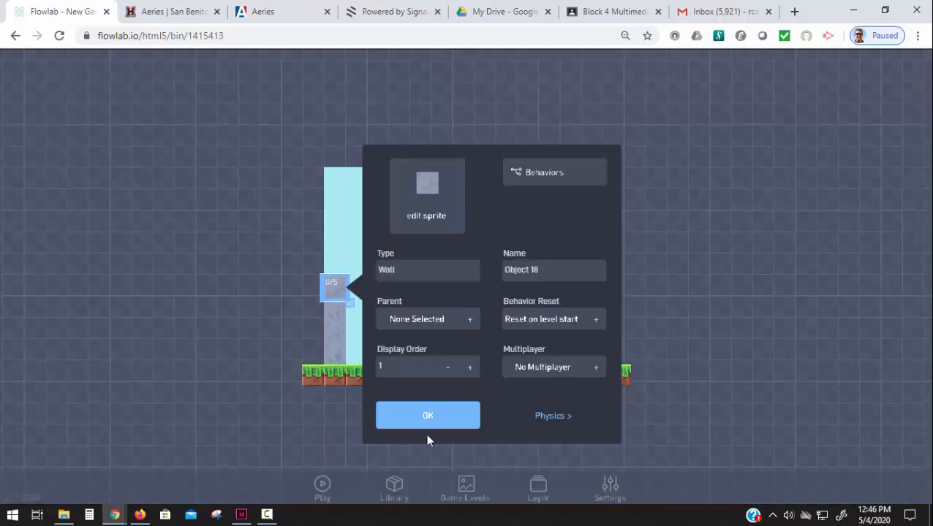
{"action": "left_click", "coordinate": [544, 417]}
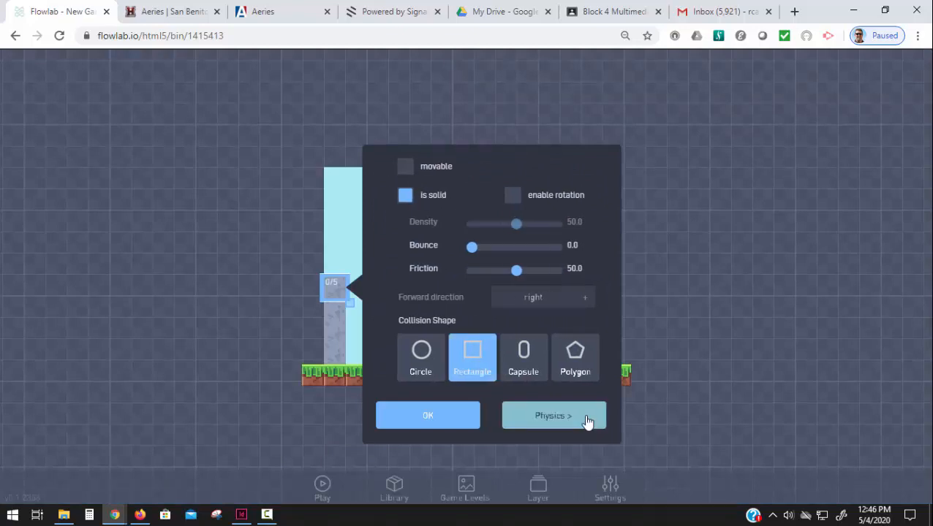
{"action": "left_click", "coordinate": [585, 421]}
{"action": "left_click", "coordinate": [451, 426]}
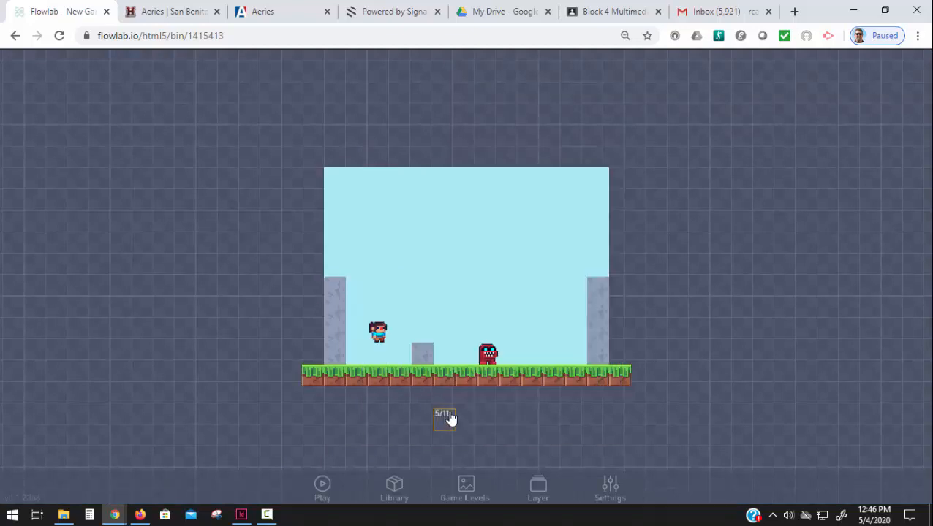
Step: Check the physics settings of a grass floor tile
{"action": "left_click", "coordinate": [404, 376]}
{"action": "left_click", "coordinate": [431, 352]}
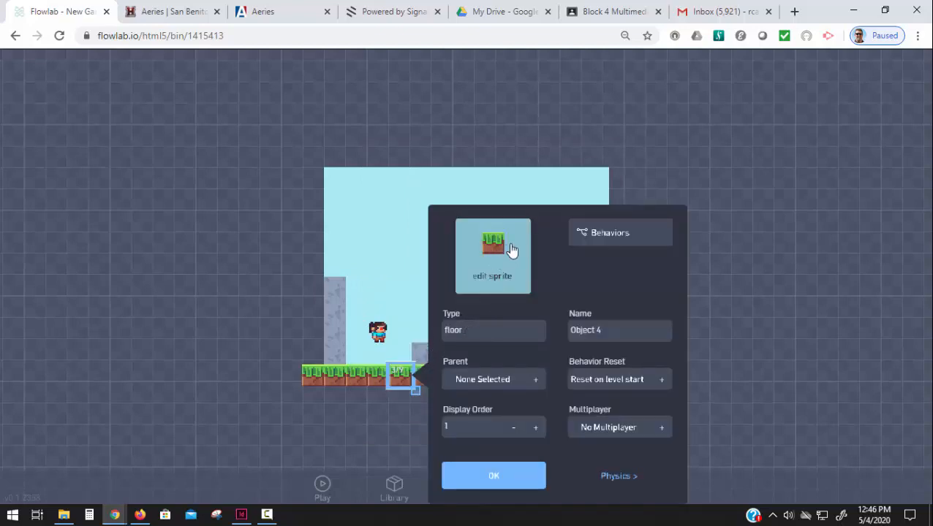
{"action": "left_click", "coordinate": [609, 477]}
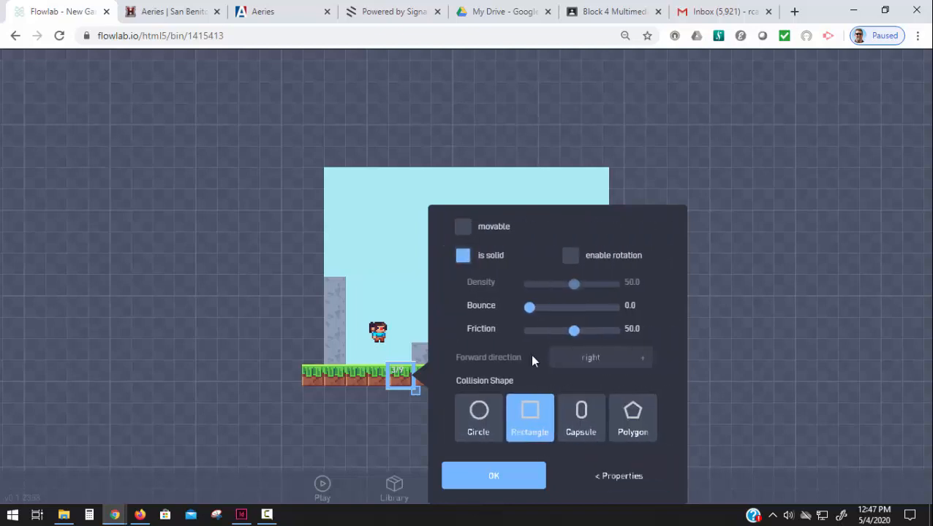
{"action": "left_click", "coordinate": [503, 482]}
Step: Make the player object movable in its physics settings and return to its properties
{"action": "left_click", "coordinate": [379, 333]}
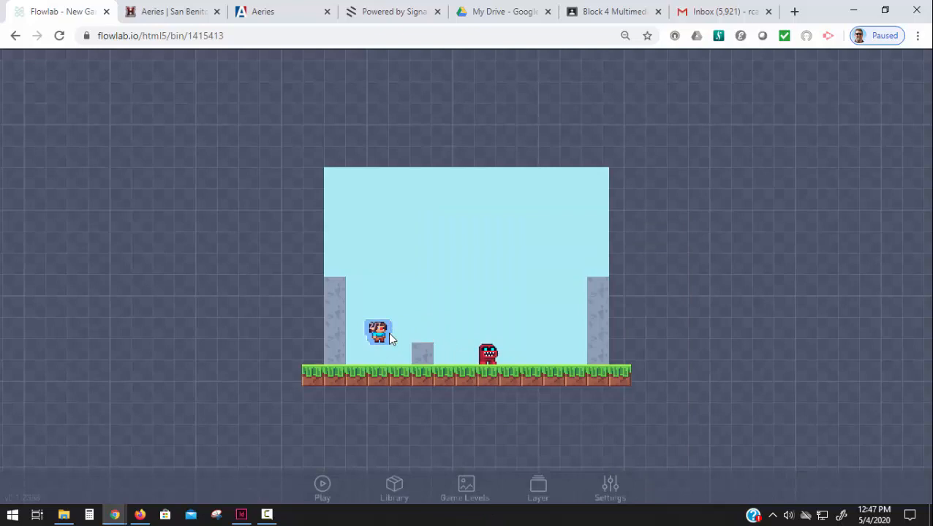
{"action": "left_click", "coordinate": [413, 325]}
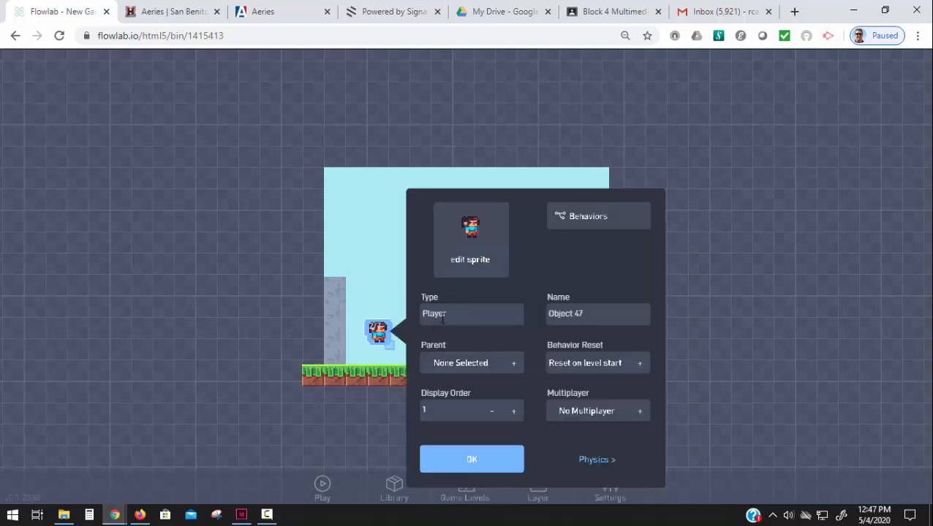
{"action": "left_click", "coordinate": [591, 459]}
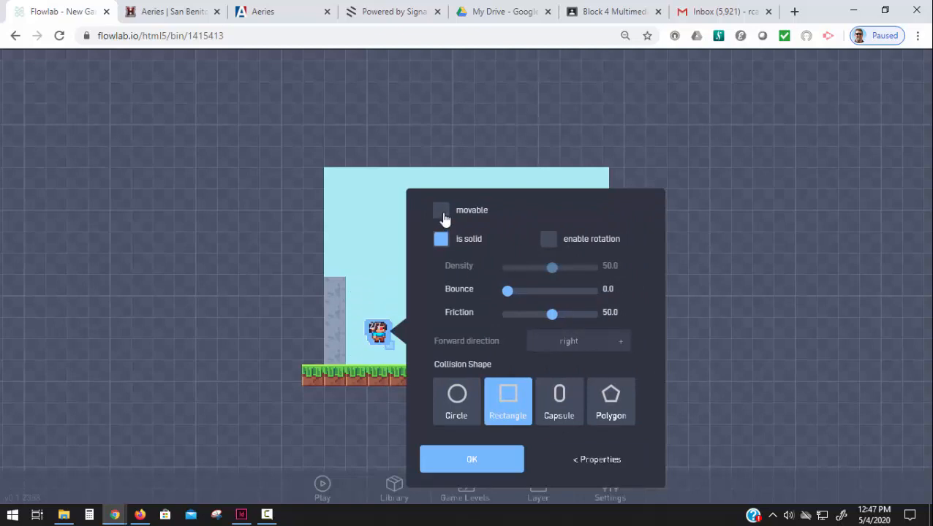
{"action": "left_click", "coordinate": [441, 212]}
{"action": "left_click", "coordinate": [596, 460]}
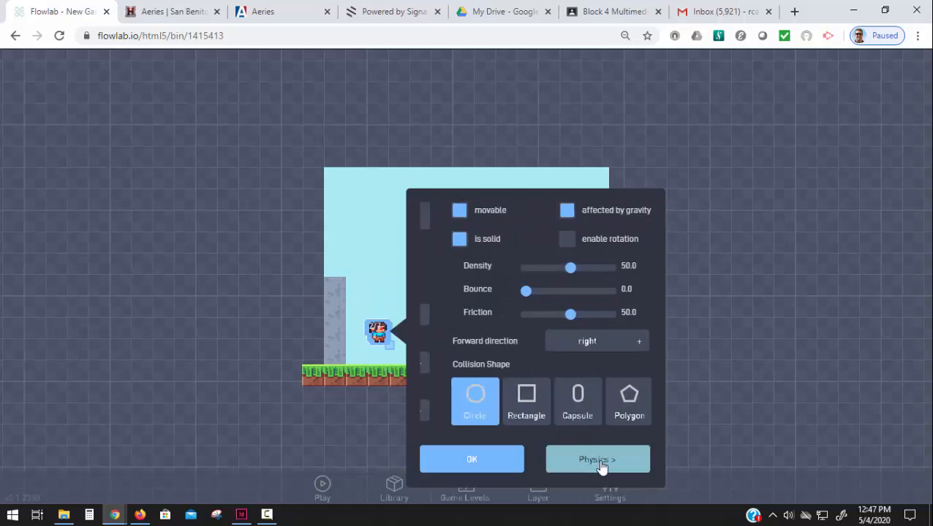
Step: Create a new animation named "run" for the player's sprite
{"action": "left_click", "coordinate": [479, 260]}
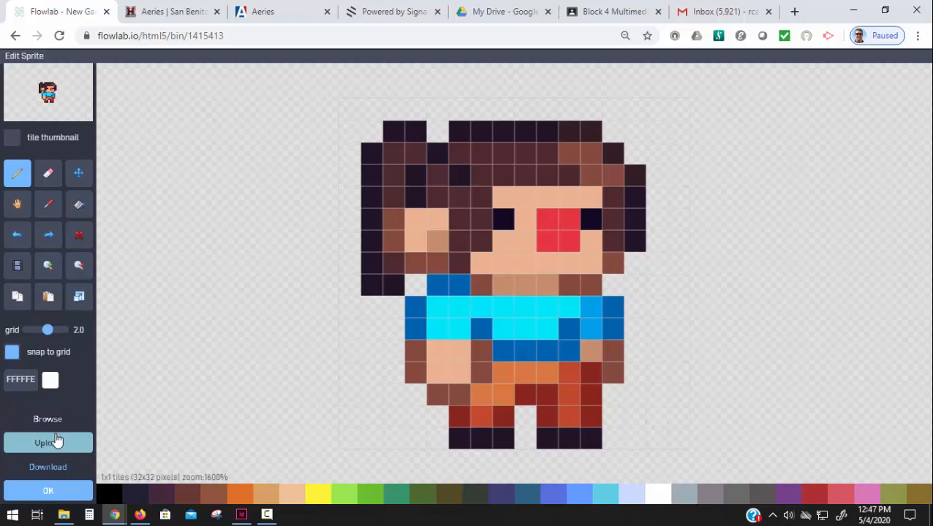
{"action": "left_click", "coordinate": [21, 269]}
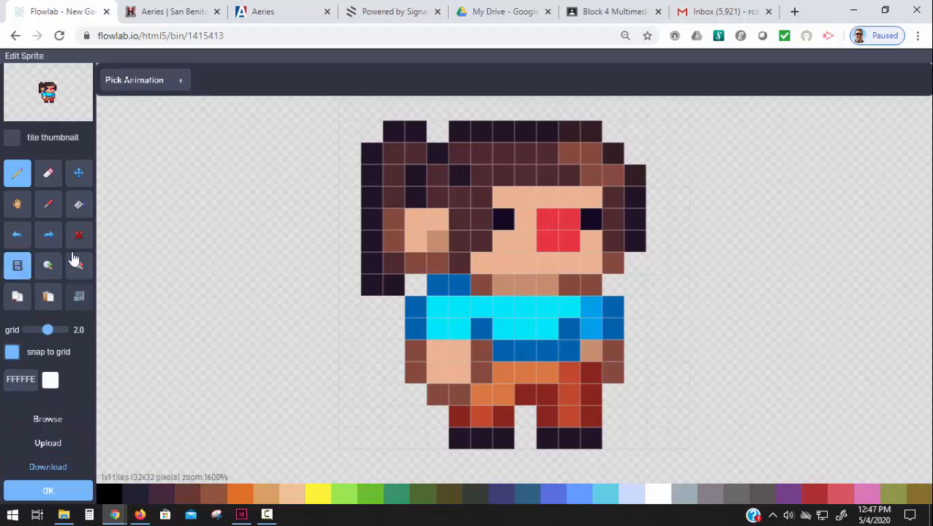
{"action": "left_click", "coordinate": [179, 80]}
{"action": "left_click", "coordinate": [132, 102]}
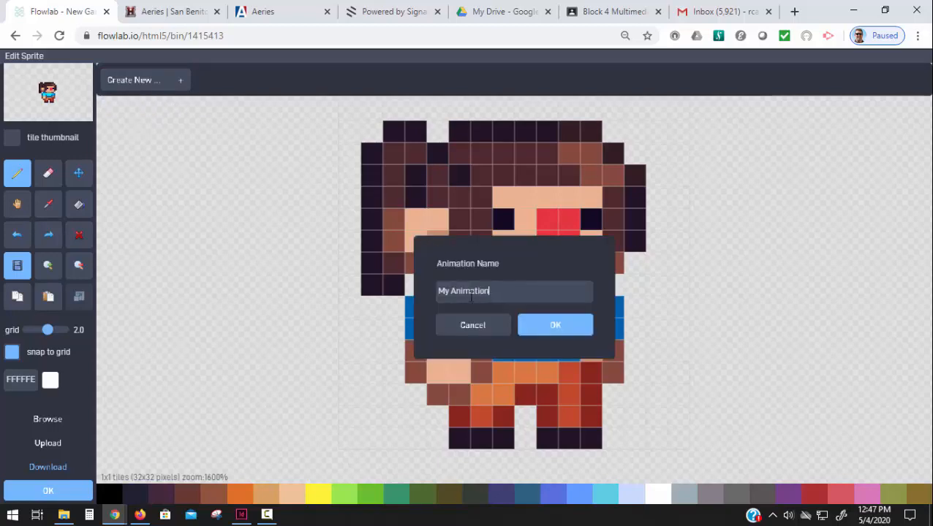
{"action": "left_click_drag", "start_coordinate": [490, 291], "coordinate": [332, 285]}
{"action": "type", "text": "r"}
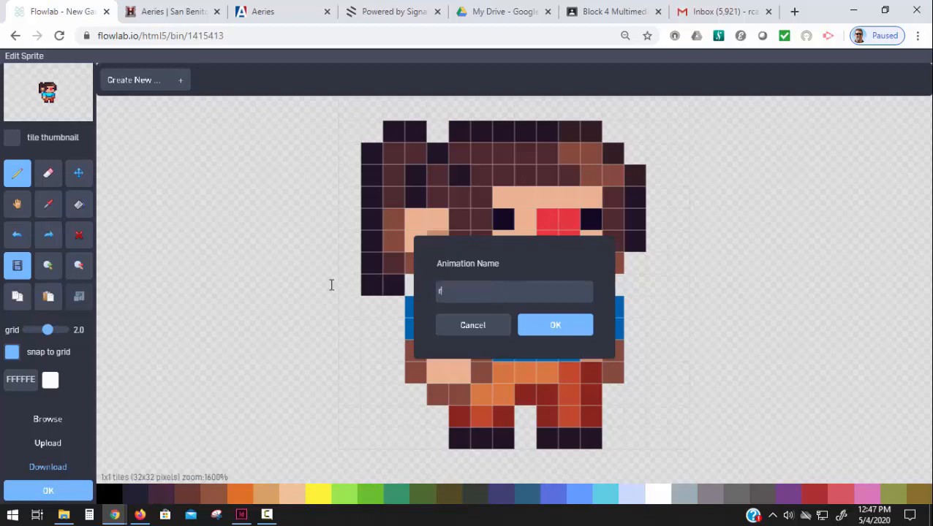
{"action": "type", "text": "un"}
{"action": "left_click", "coordinate": [558, 332]}
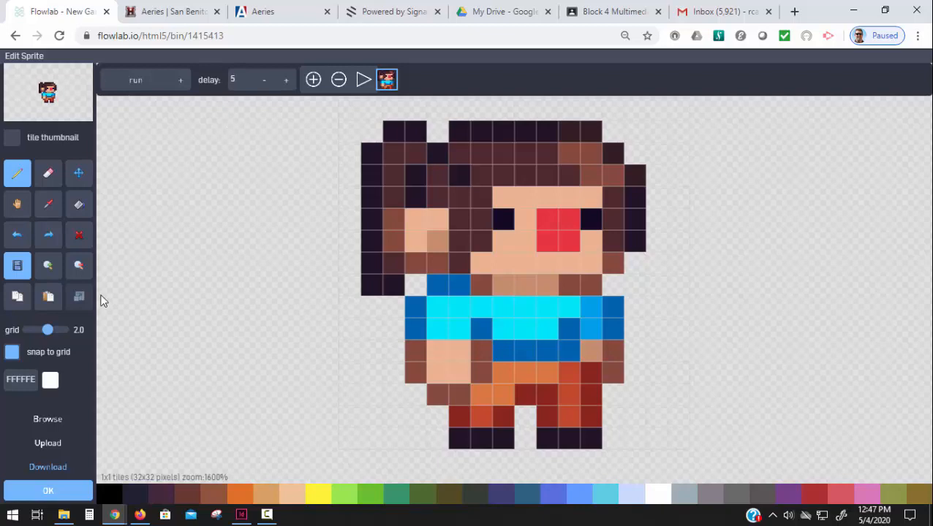
Step: Add two more frames to the run animation using the second and third blue-shirted character sprites from the pixel-chars category
{"action": "left_click", "coordinate": [53, 423]}
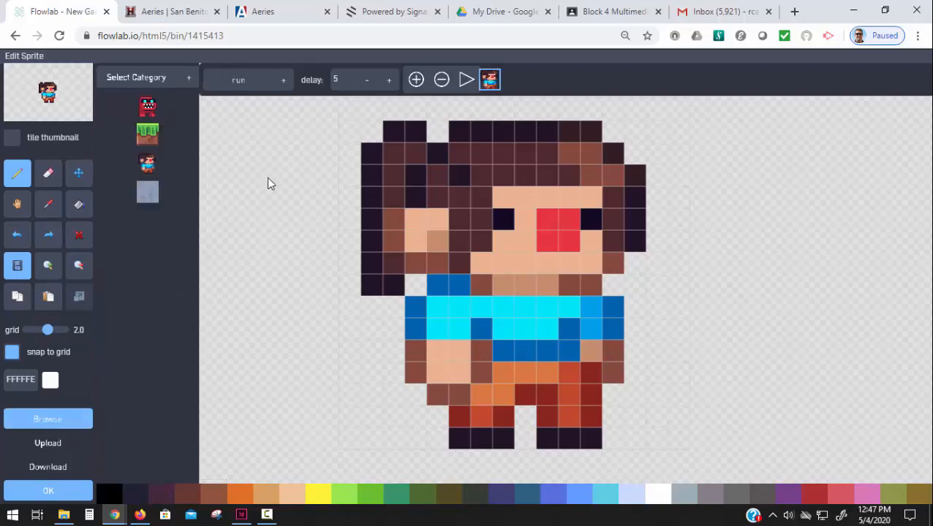
{"action": "left_click", "coordinate": [416, 79]}
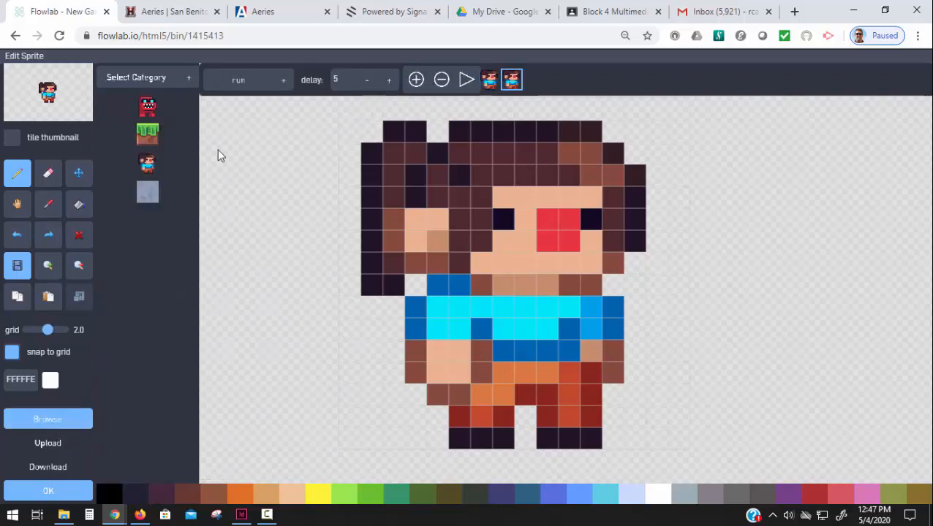
{"action": "left_click", "coordinate": [170, 84]}
{"action": "left_click", "coordinate": [136, 169]}
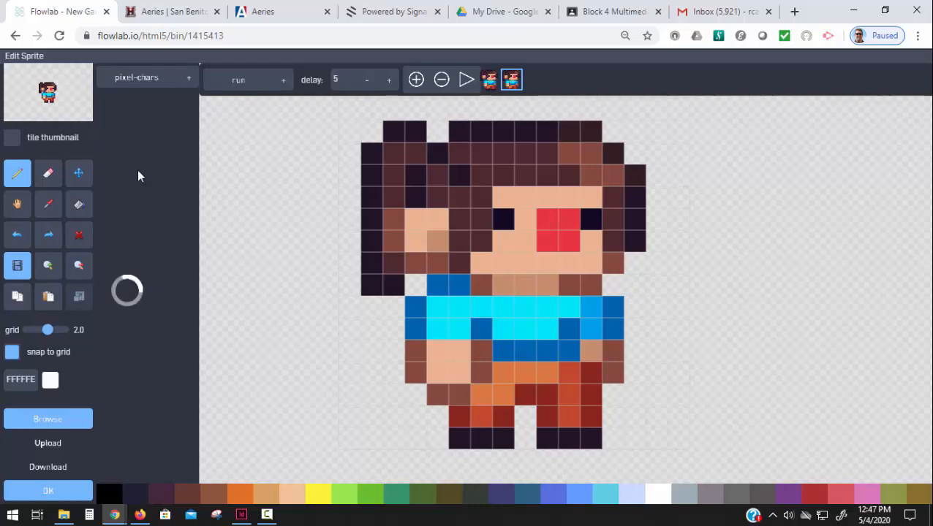
{"action": "left_click", "coordinate": [149, 145]}
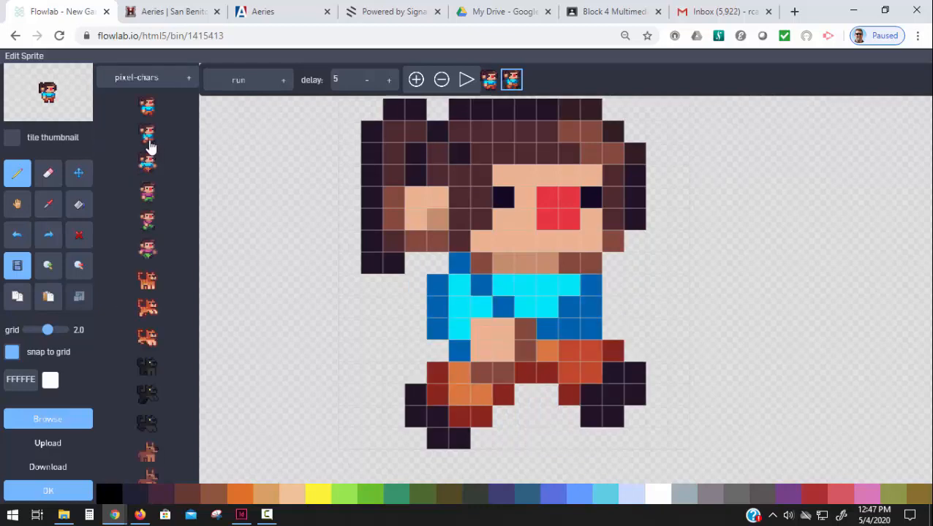
{"action": "left_click", "coordinate": [416, 79]}
{"action": "left_click", "coordinate": [151, 166]}
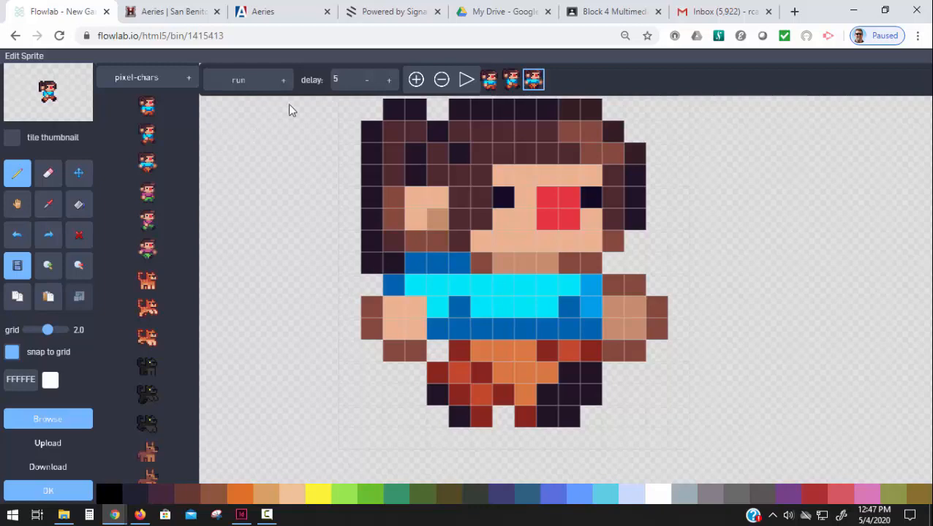
Step: Preview the run animation, set its frame delay to 3, and save the sprite
{"action": "left_click", "coordinate": [465, 81]}
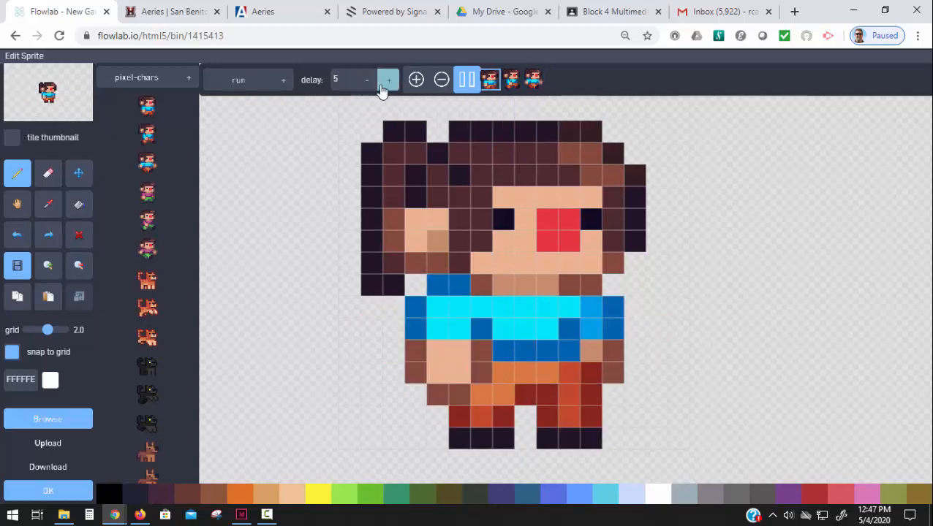
{"action": "left_click", "coordinate": [367, 81]}
{"action": "left_click", "coordinate": [367, 80]}
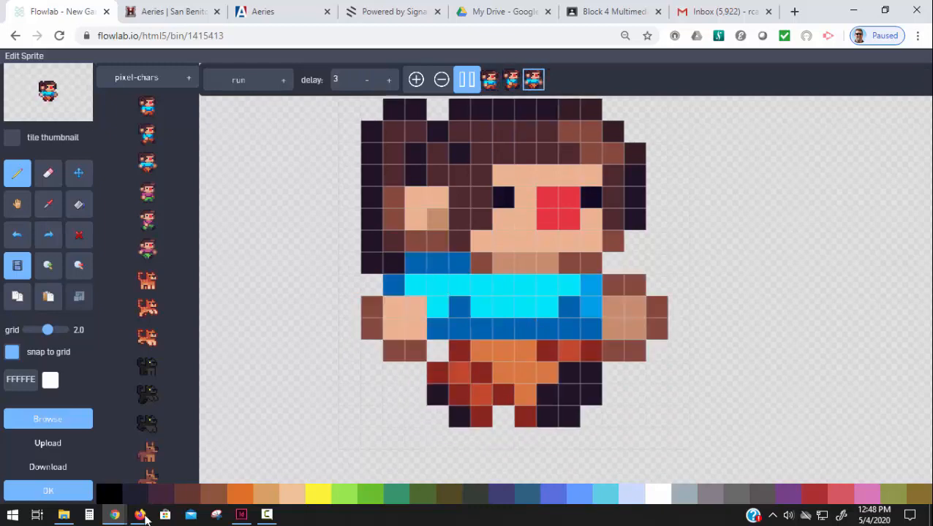
{"action": "left_click", "coordinate": [48, 491]}
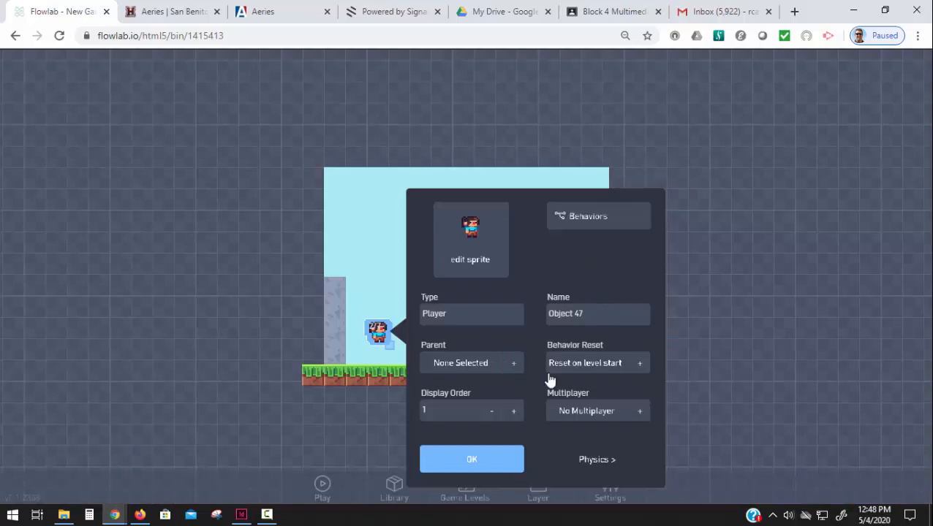
Step: Open the player's behaviors and test-run the game to check how the player reacts to gravity, then stop it
{"action": "left_click", "coordinate": [581, 217]}
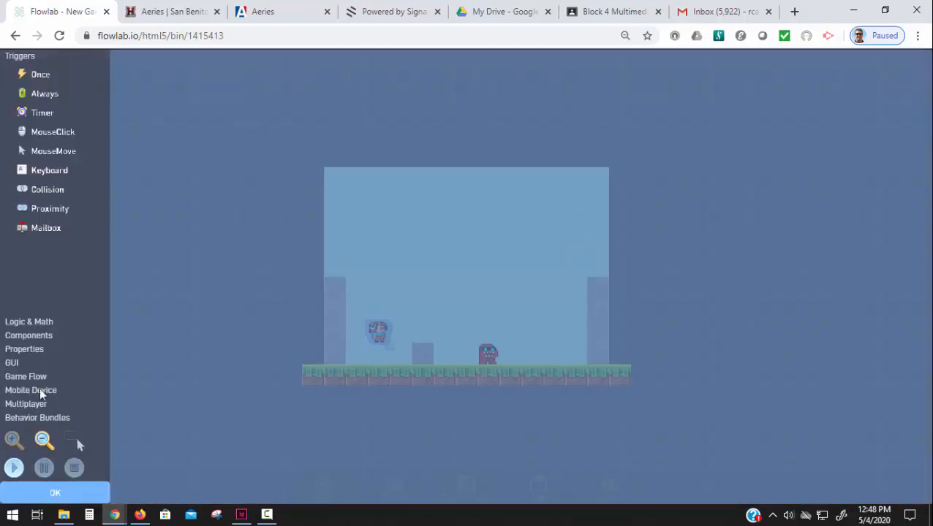
{"action": "left_click", "coordinate": [13, 468]}
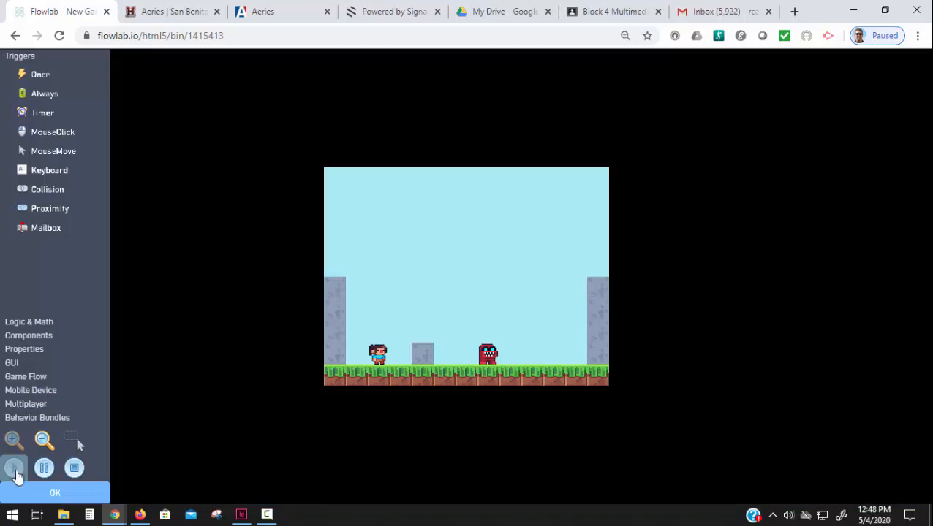
{"action": "left_click", "coordinate": [82, 475]}
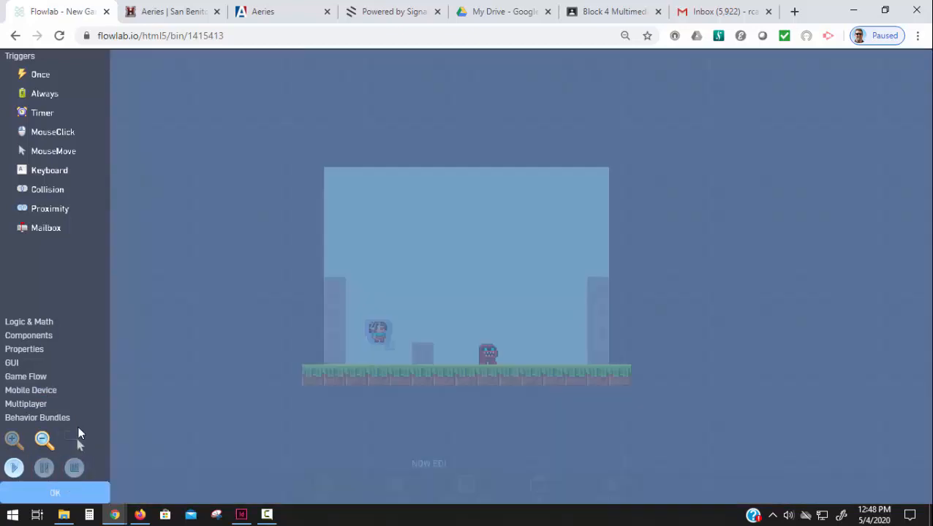
Step: Add the Run & Jump behavior bundle to the player and open it to show its blocks
{"action": "left_click", "coordinate": [53, 416]}
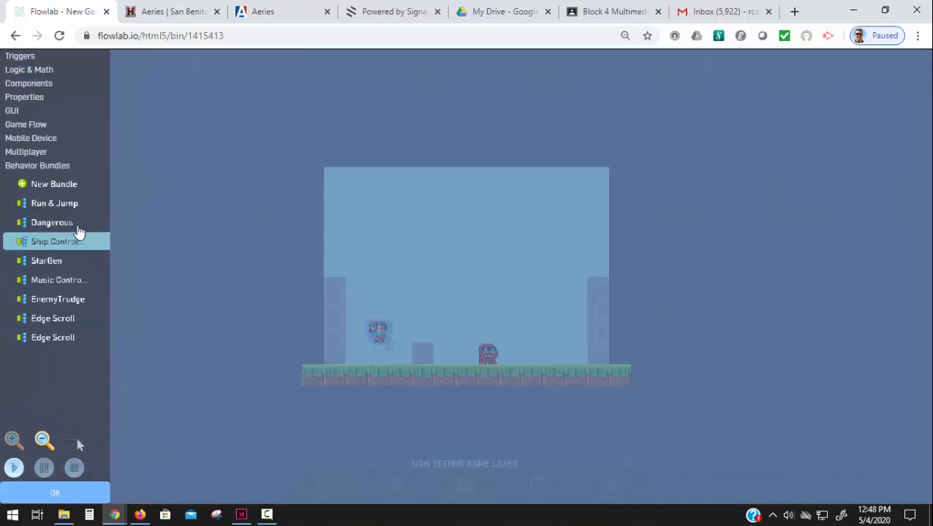
{"action": "left_click", "coordinate": [62, 205]}
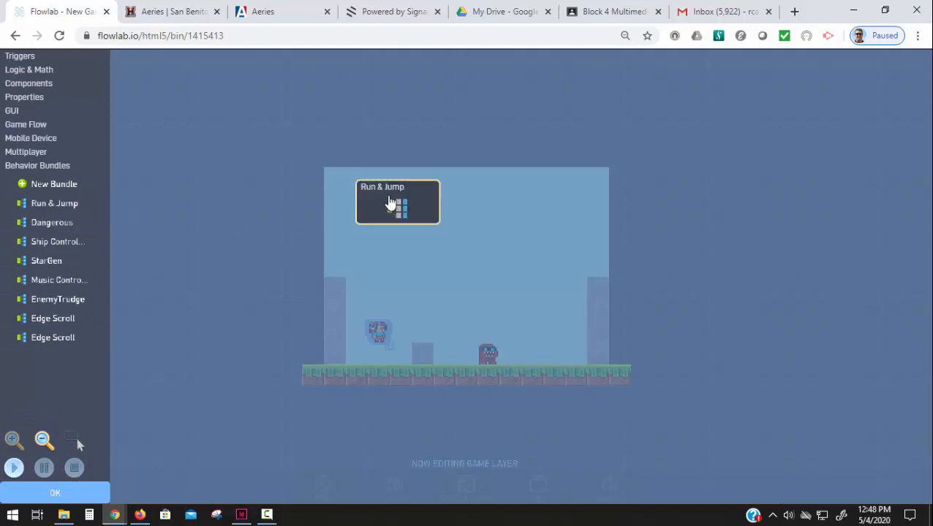
{"action": "left_click_drag", "start_coordinate": [390, 202], "coordinate": [441, 180]}
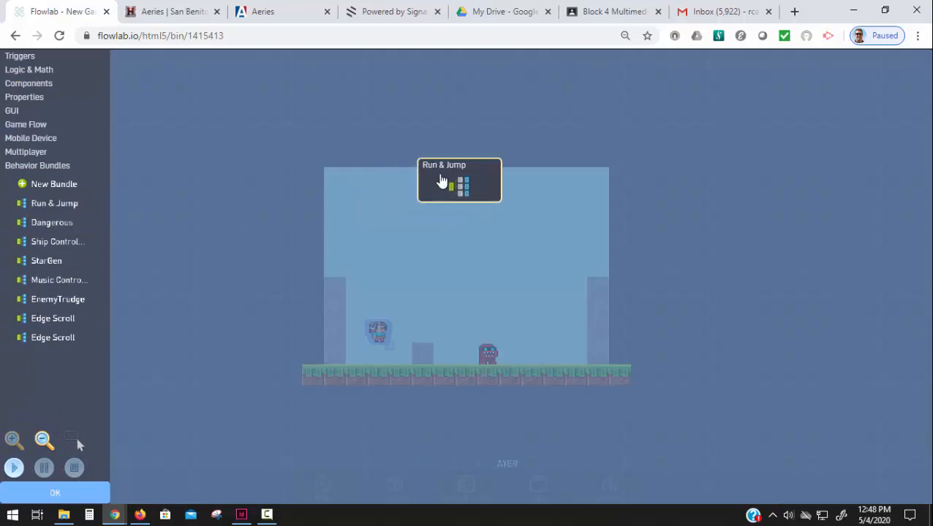
{"action": "double_click", "coordinate": [441, 181]}
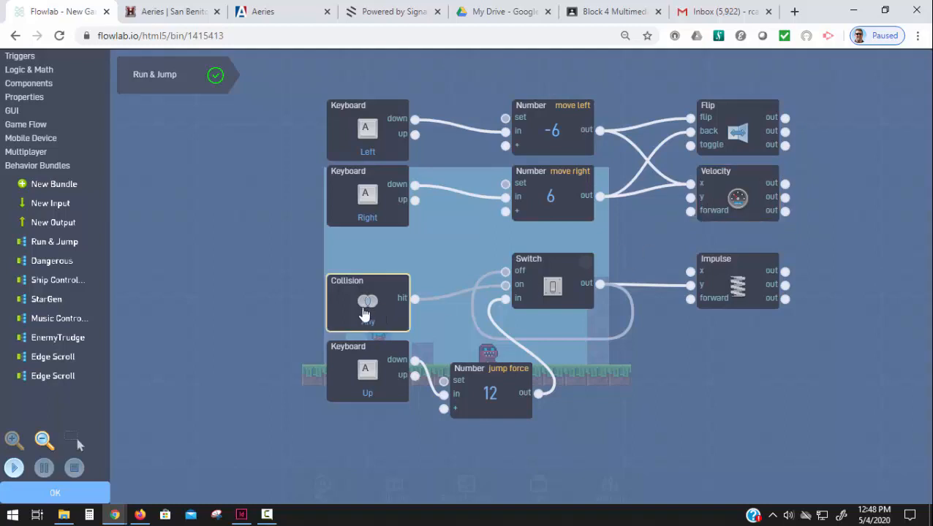
Step: Line up the Collision and Switch blocks in the Run & Jump bundle and list the Logic & Math blocks
{"action": "left_click_drag", "start_coordinate": [371, 317], "coordinate": [375, 293]}
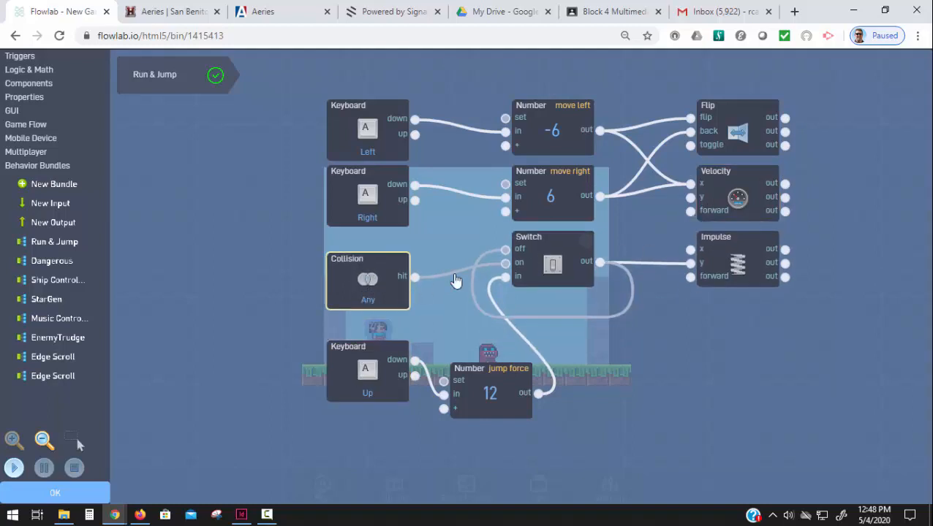
{"action": "left_click_drag", "start_coordinate": [562, 246], "coordinate": [559, 270]}
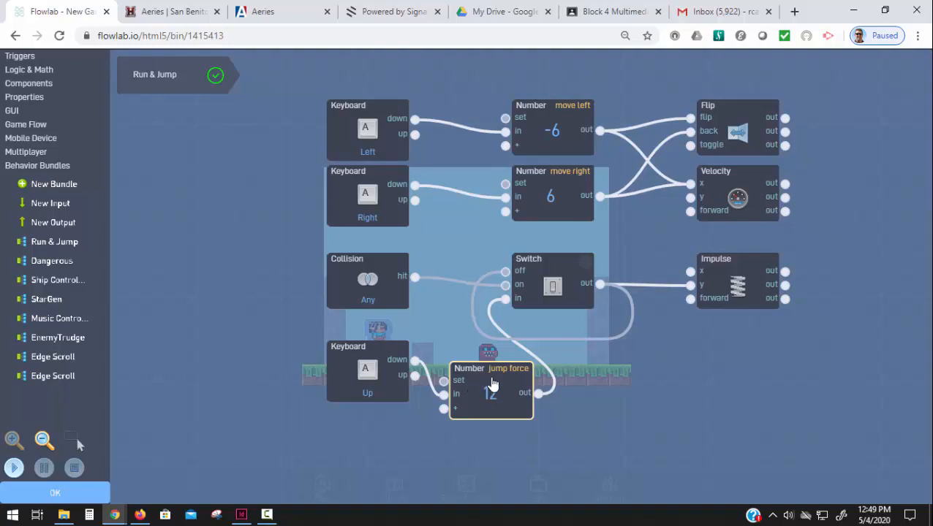
{"action": "left_click", "coordinate": [16, 70]}
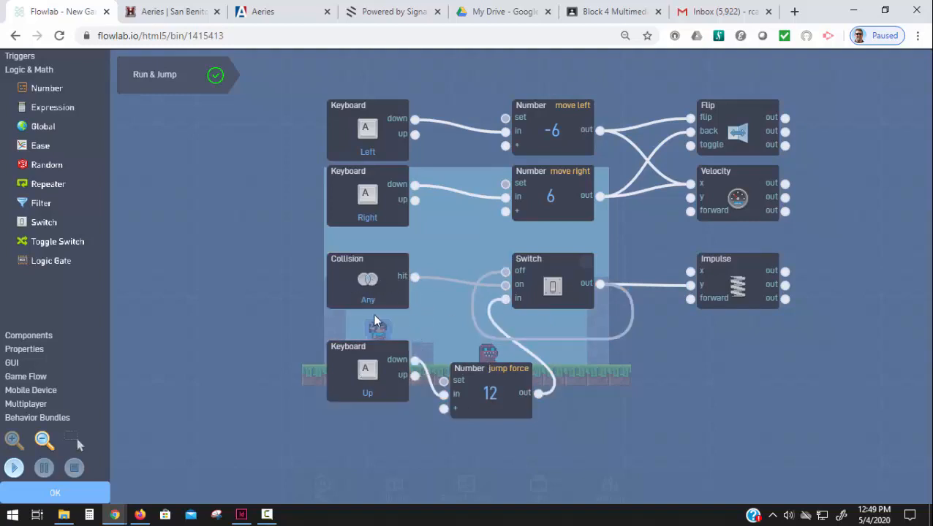
Step: Test-run the game to check how the player moves with the Run & Jump behaviors, then stop it
{"action": "left_click_drag", "start_coordinate": [256, 276], "coordinate": [243, 181]}
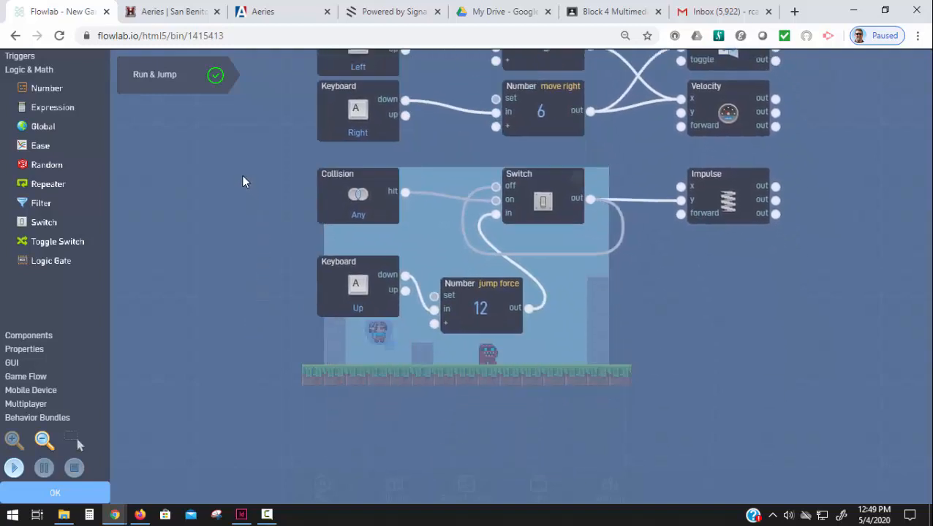
{"action": "left_click", "coordinate": [14, 469]}
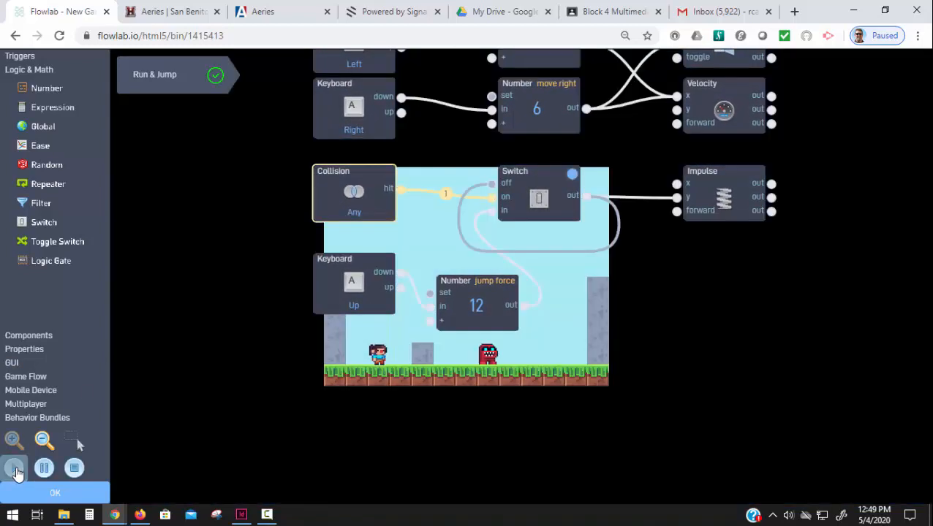
{"action": "key", "text": "Right"}
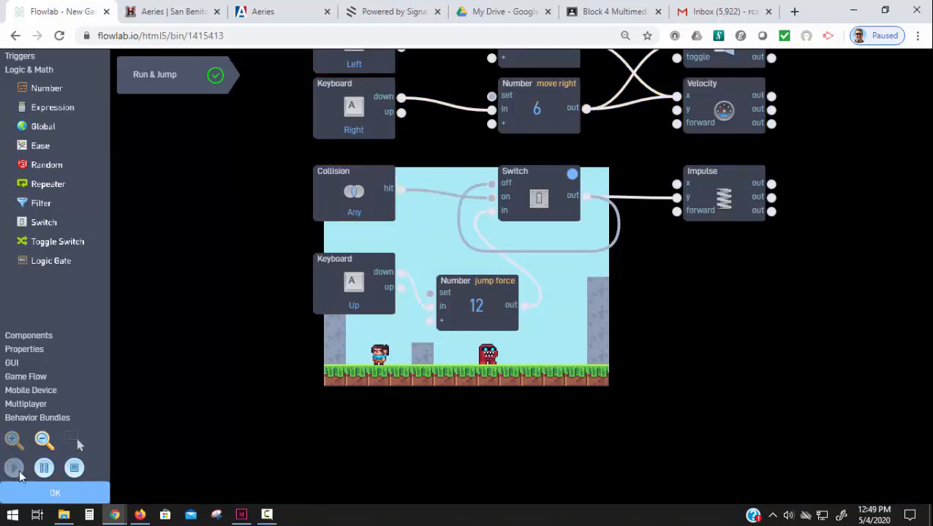
{"action": "left_click", "coordinate": [74, 468]}
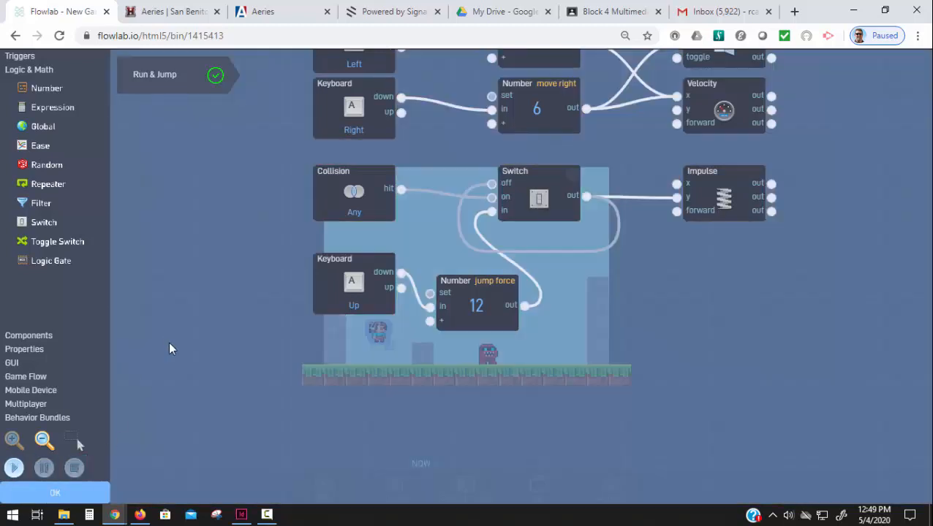
Step: Add an Animation block for the run animation above the "move left" Number block and accept its settings
{"action": "left_click_drag", "start_coordinate": [217, 307], "coordinate": [137, 301]}
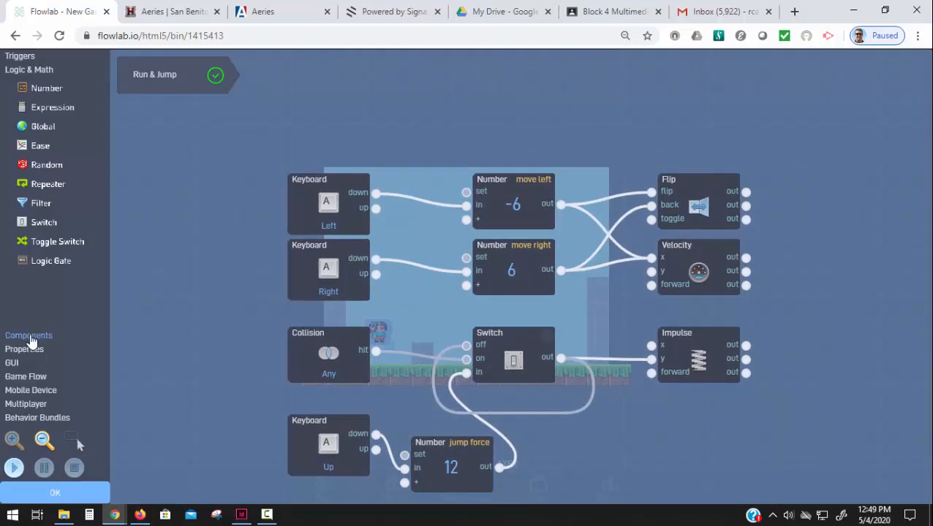
{"action": "left_click", "coordinate": [30, 349]}
{"action": "left_click", "coordinate": [57, 211]}
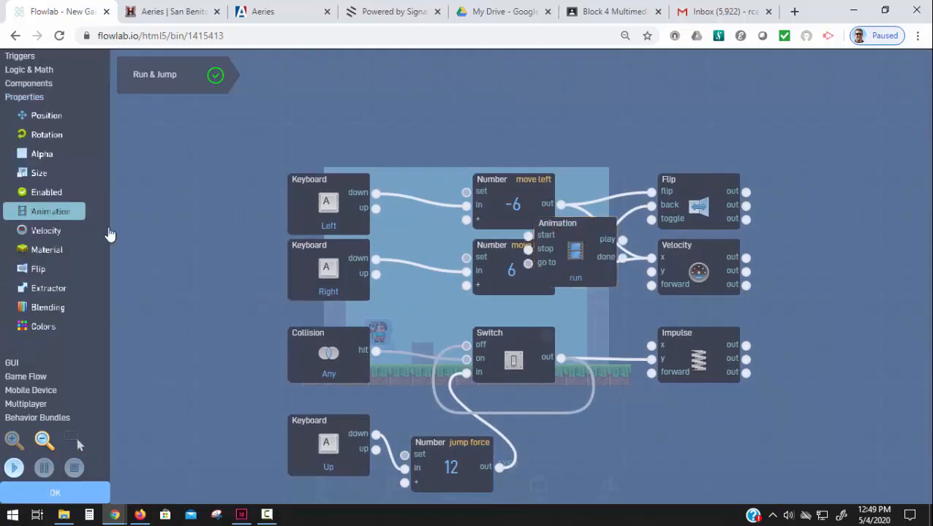
{"action": "left_click_drag", "start_coordinate": [559, 212], "coordinate": [510, 101]}
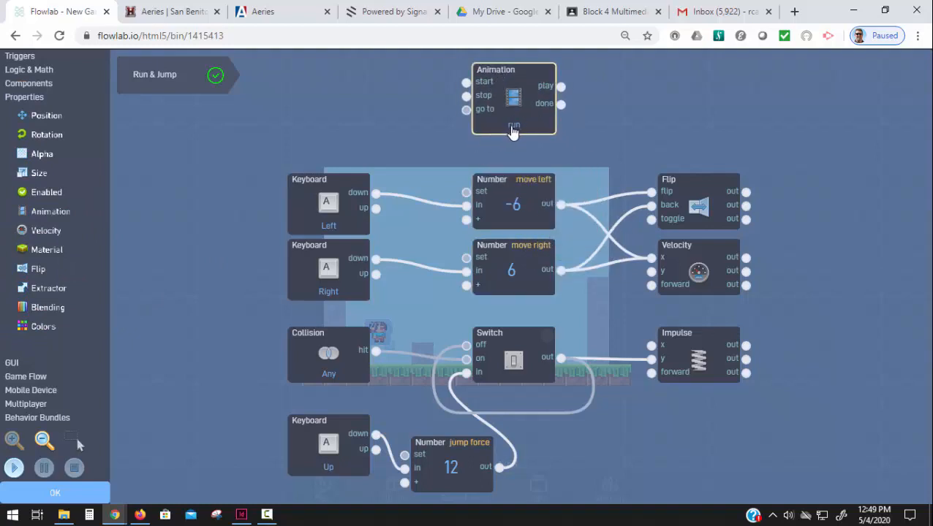
{"action": "left_click", "coordinate": [512, 128]}
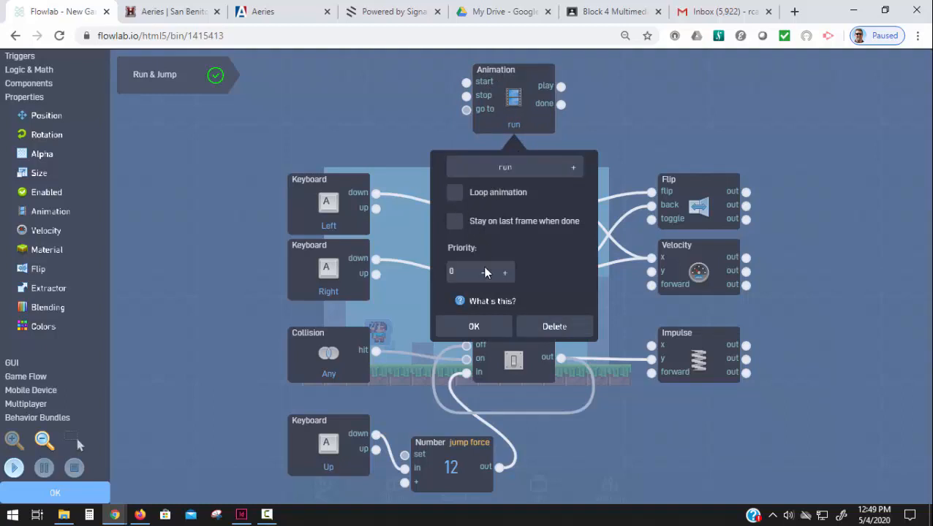
{"action": "left_click", "coordinate": [474, 326]}
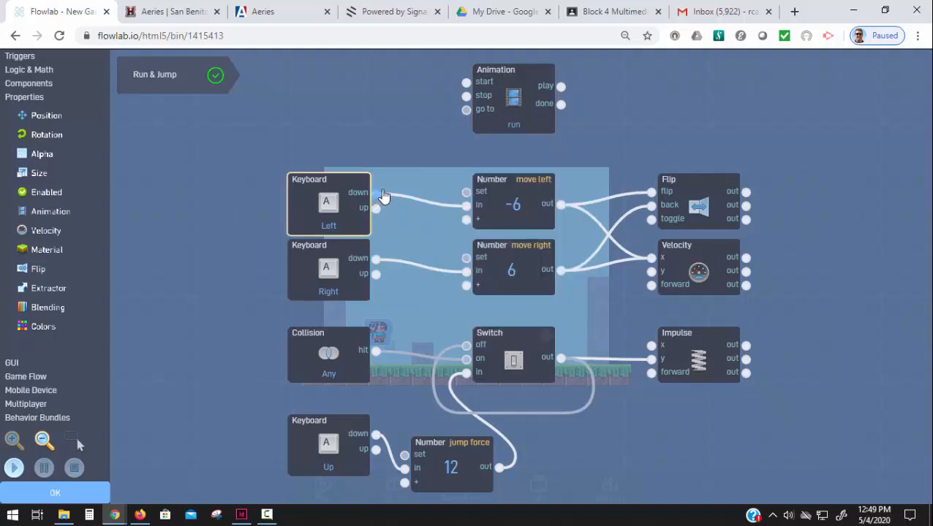
Step: Connect the down outputs of the Left and Right Keyboard blocks to the Animation block's start input
{"action": "left_click_drag", "start_coordinate": [383, 196], "coordinate": [465, 83]}
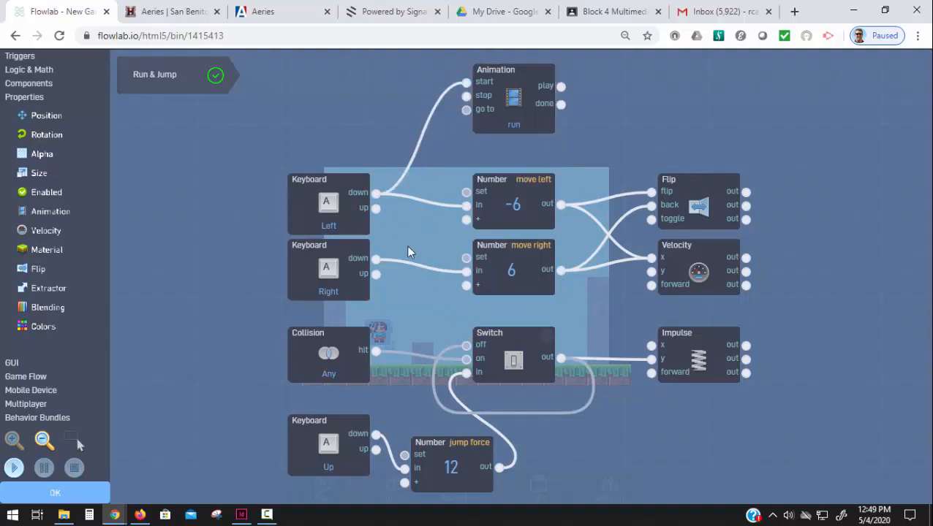
{"action": "left_click_drag", "start_coordinate": [376, 259], "coordinate": [460, 89]}
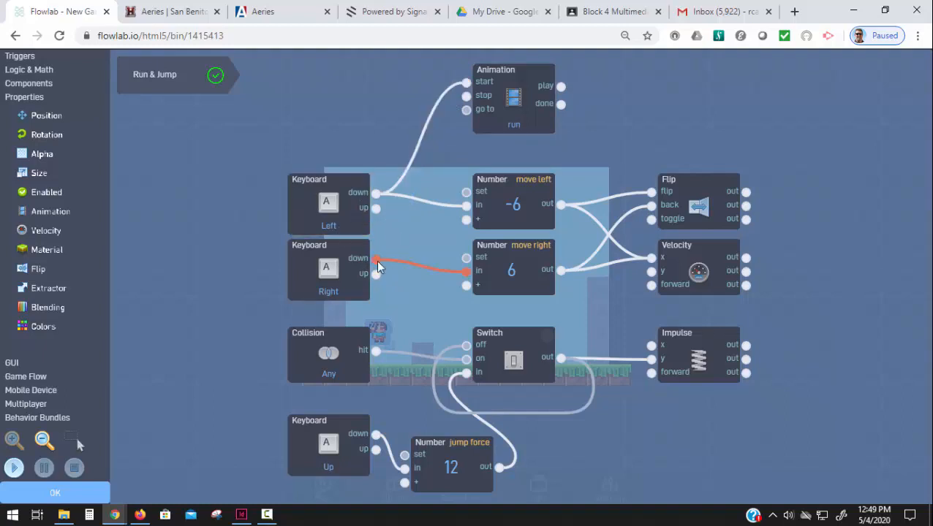
{"action": "left_click_drag", "start_coordinate": [376, 259], "coordinate": [466, 82]}
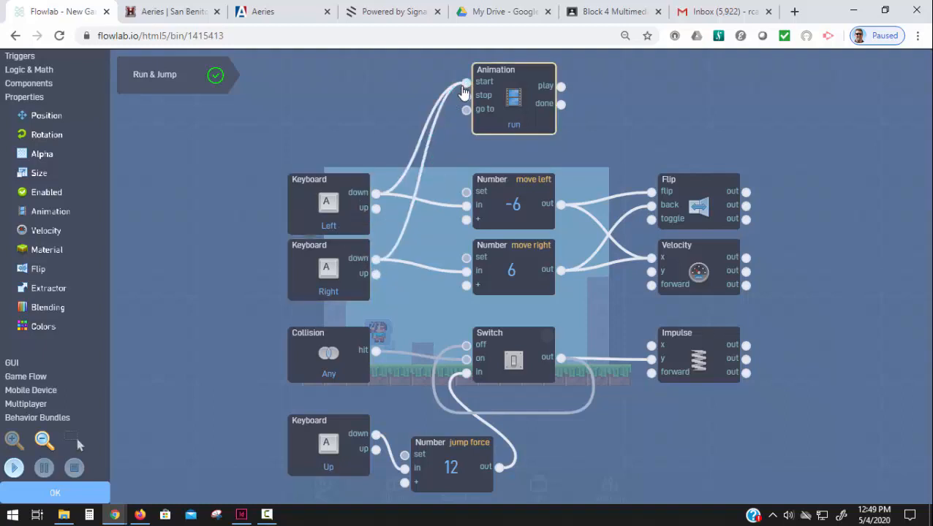
Step: Test-run the game, running the player in both directions and jumping to check the run animation, then stop it
{"action": "scroll", "coordinate": [163, 379], "scroll_direction": "down", "scroll_amount": 5}
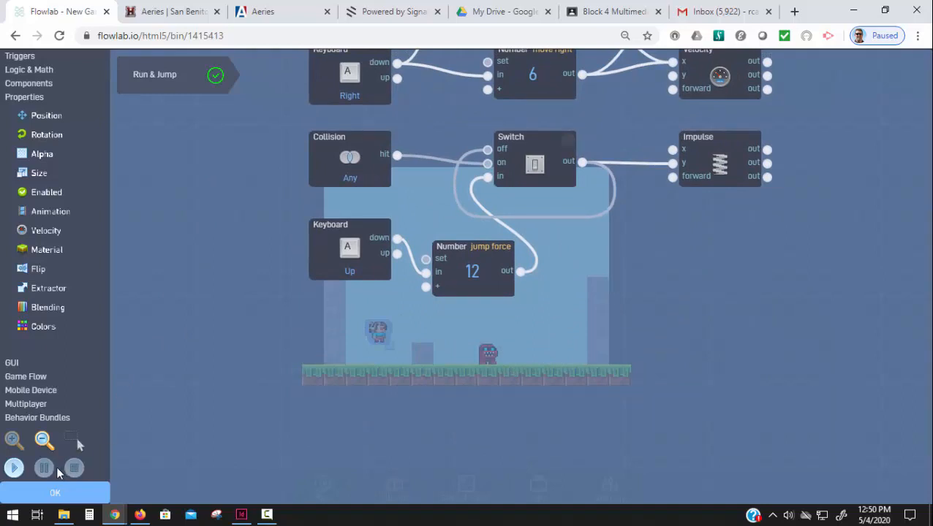
{"action": "left_click", "coordinate": [16, 469]}
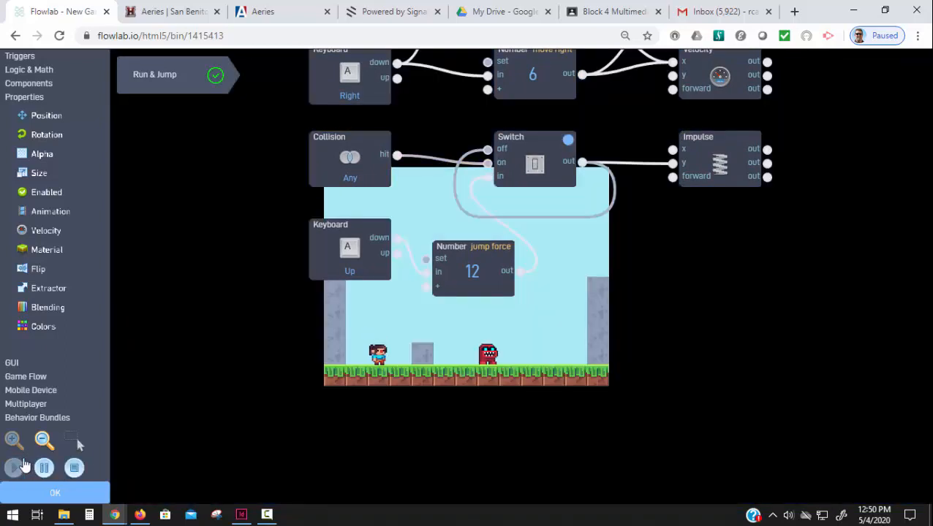
{"action": "key", "text": "Left"}
{"action": "key", "text": "Right"}
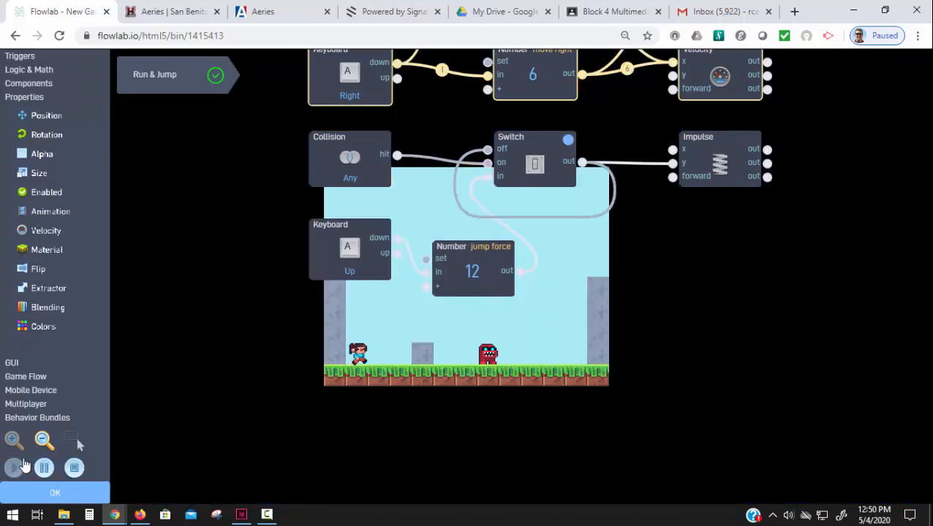
{"action": "key", "text": "Left"}
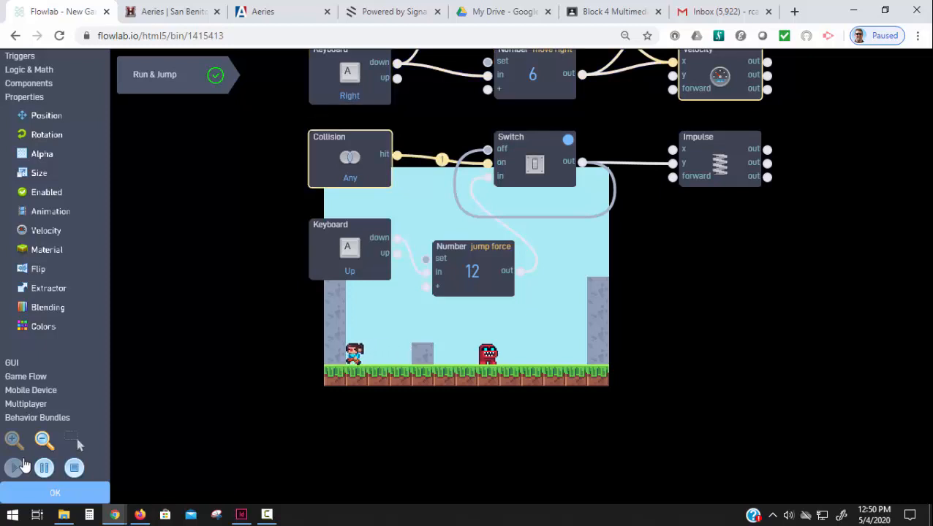
{"action": "key", "text": "Right"}
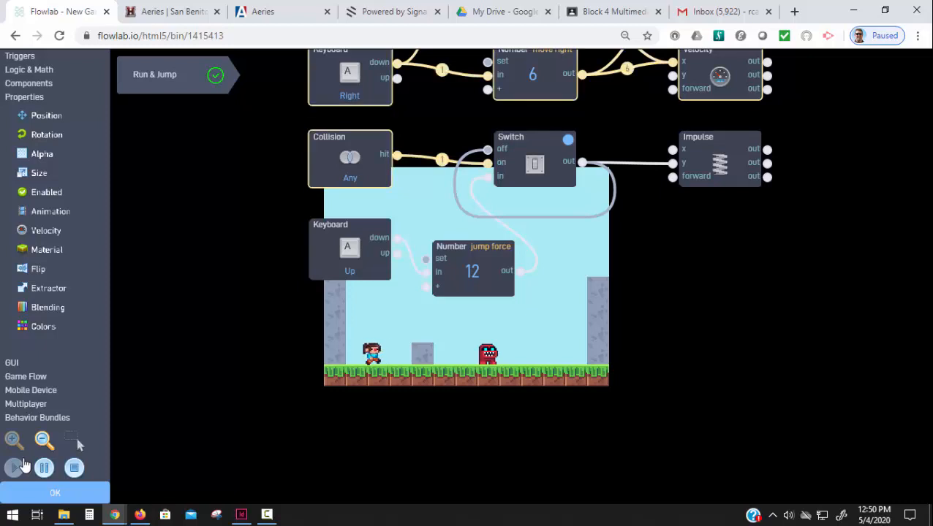
{"action": "key", "text": "Up"}
{"action": "key", "text": "Up"}
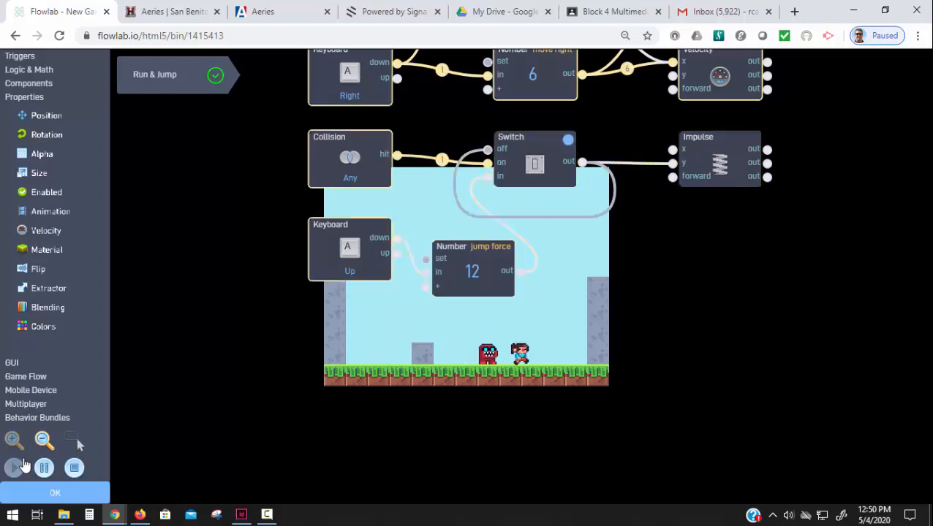
{"action": "key", "text": "Up"}
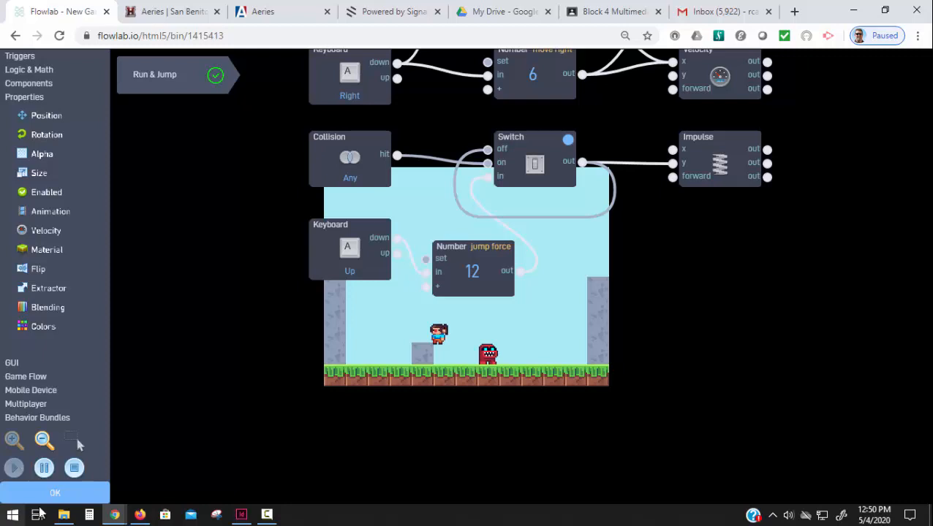
{"action": "left_click", "coordinate": [65, 470]}
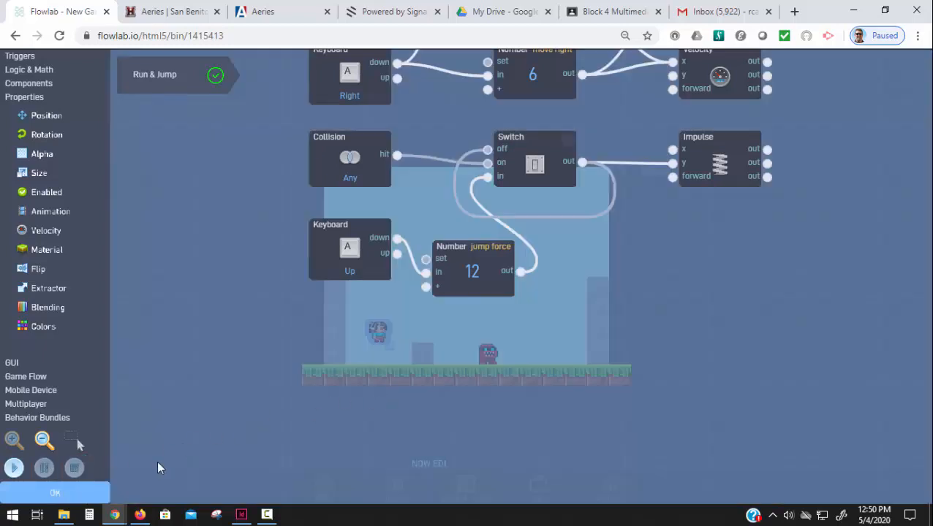
Step: Close the player's Run & Jump blocks and open the behaviors of the red enemy
{"action": "left_click", "coordinate": [73, 496]}
{"action": "left_click", "coordinate": [462, 453]}
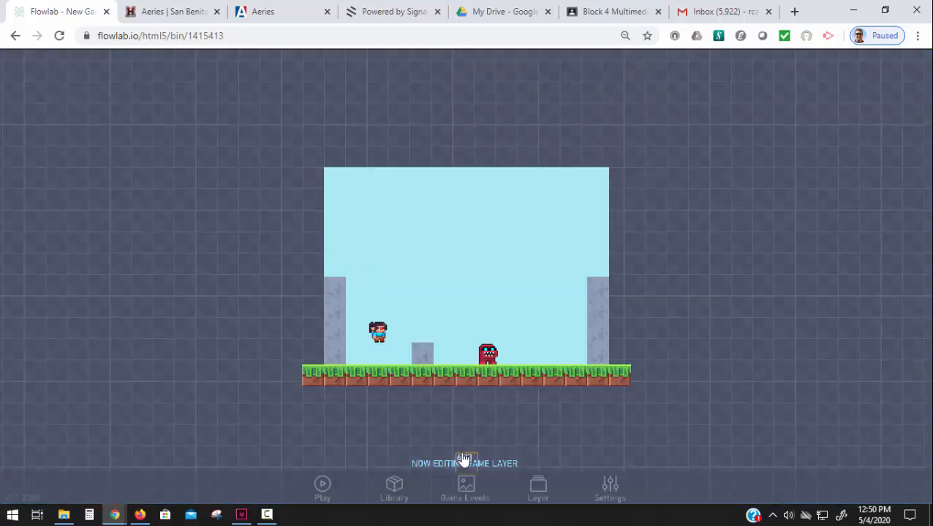
{"action": "left_click", "coordinate": [490, 357]}
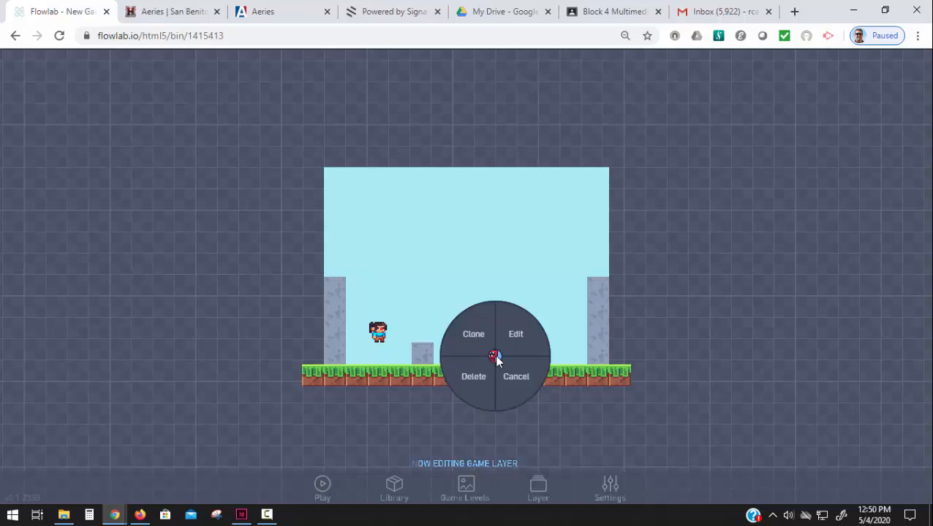
{"action": "left_click", "coordinate": [514, 354]}
{"action": "left_click", "coordinate": [688, 245]}
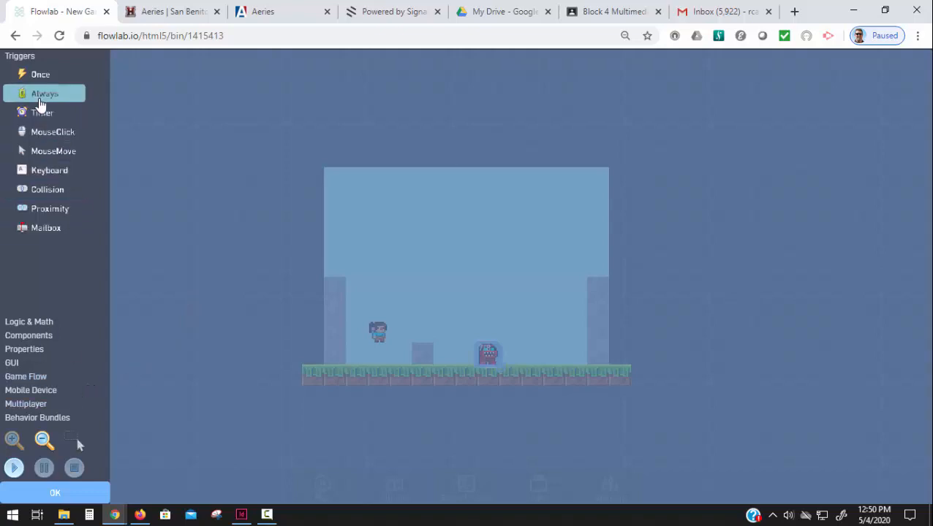
Step: Add an Always trigger to the enemy's behaviors and place a Velocity block beside it
{"action": "left_click", "coordinate": [43, 95]}
{"action": "left_click_drag", "start_coordinate": [506, 280], "coordinate": [319, 183]}
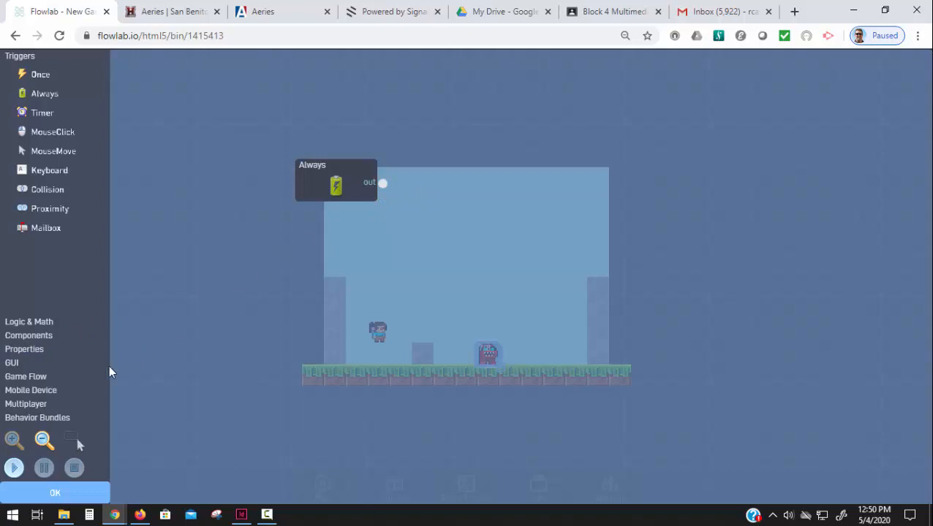
{"action": "left_click", "coordinate": [38, 351]}
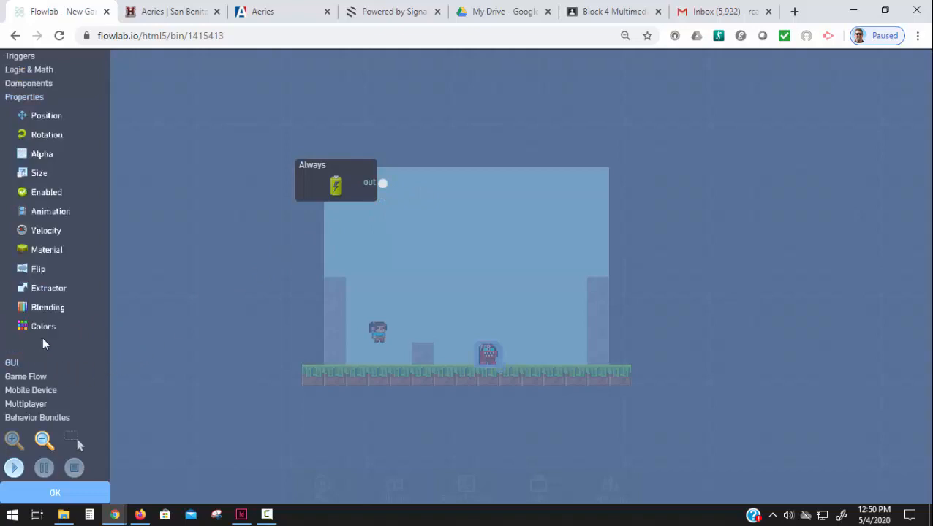
{"action": "left_click", "coordinate": [45, 231]}
{"action": "left_click_drag", "start_coordinate": [498, 244], "coordinate": [498, 172]}
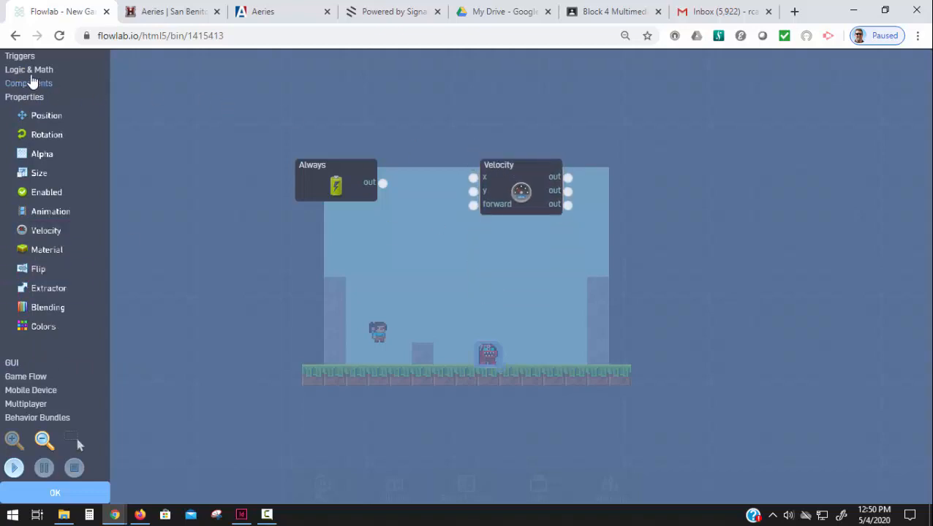
Step: Add a Number block between the Always and Velocity blocks and line up all three in a row
{"action": "left_click", "coordinate": [32, 71]}
{"action": "left_click", "coordinate": [43, 88]}
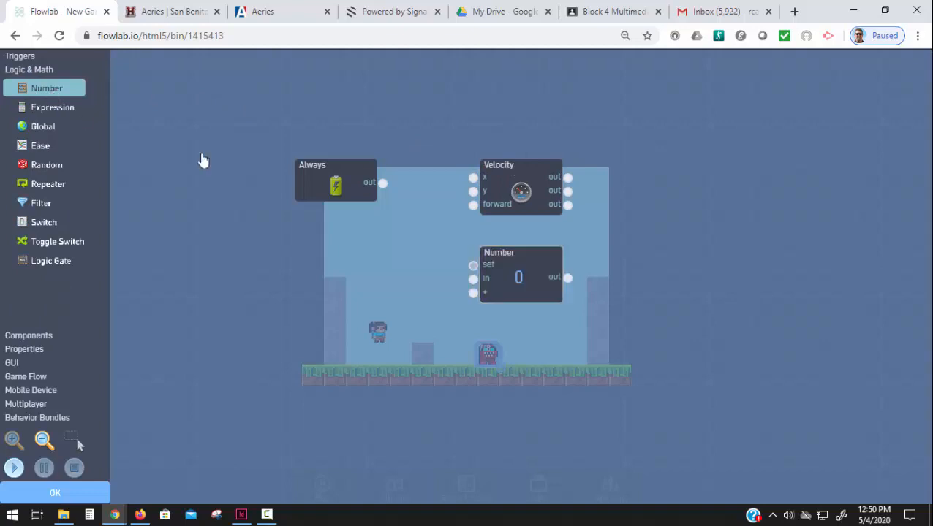
{"action": "left_click_drag", "start_coordinate": [537, 181], "coordinate": [663, 141]}
{"action": "left_click_drag", "start_coordinate": [516, 253], "coordinate": [456, 166]}
{"action": "left_click", "coordinate": [631, 167]}
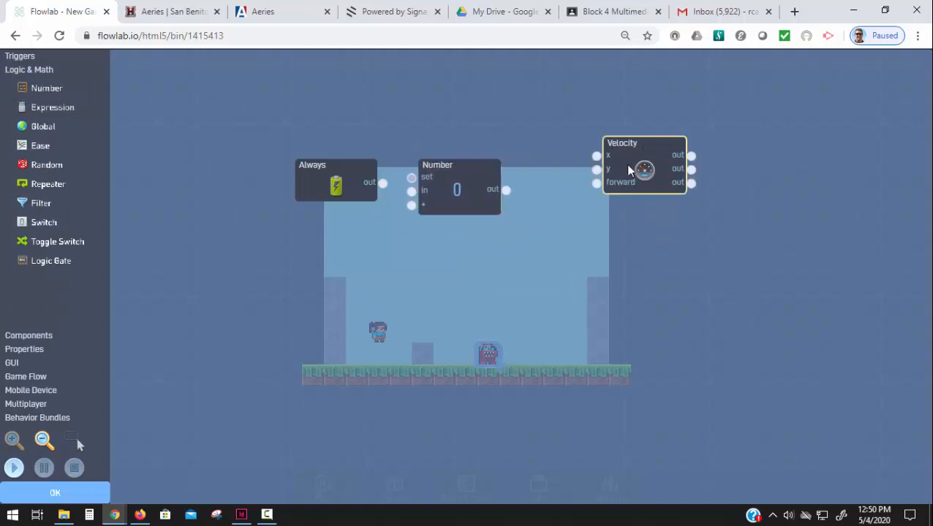
{"action": "left_click_drag", "start_coordinate": [631, 167], "coordinate": [631, 188]}
{"action": "left_click", "coordinate": [417, 203]}
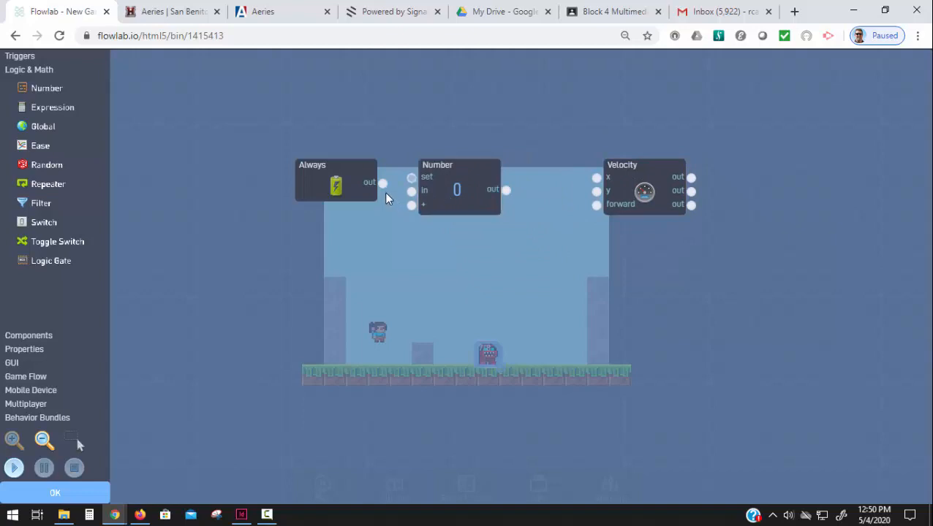
Step: Connect Always through the Number block, set to 5, to Velocity's forward input, and test-run the enemy's movement
{"action": "left_click_drag", "start_coordinate": [382, 183], "coordinate": [414, 191]}
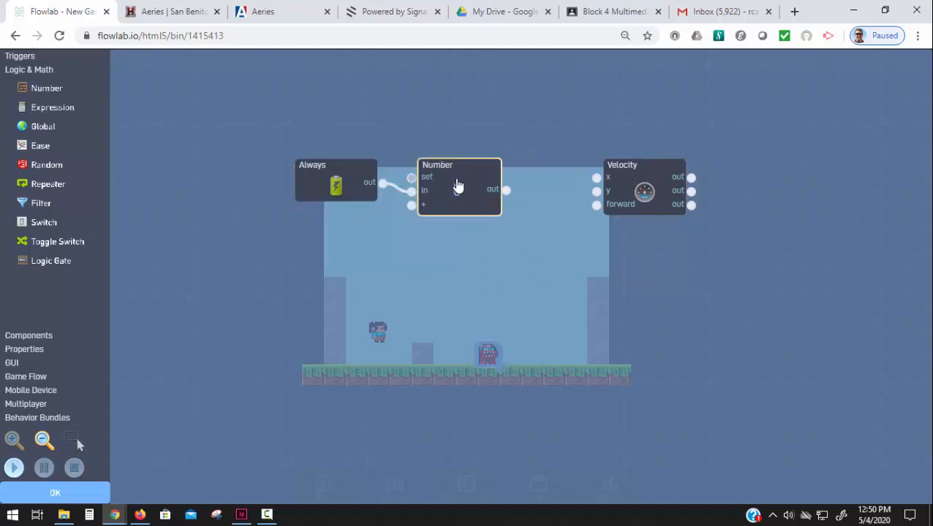
{"action": "left_click", "coordinate": [457, 185]}
{"action": "left_click", "coordinate": [474, 206]}
{"action": "left_click_drag", "start_coordinate": [505, 190], "coordinate": [607, 214]}
{"action": "left_click_drag", "start_coordinate": [510, 195], "coordinate": [597, 204]}
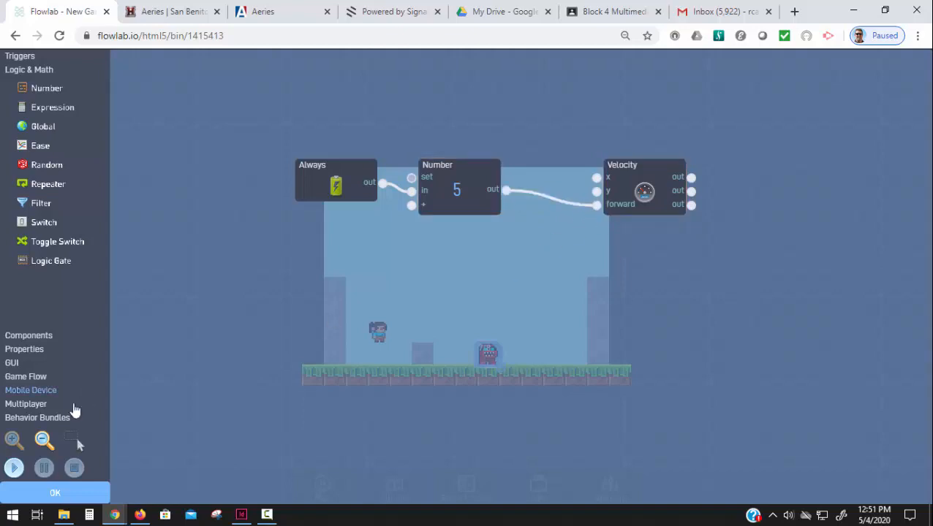
{"action": "left_click", "coordinate": [14, 469]}
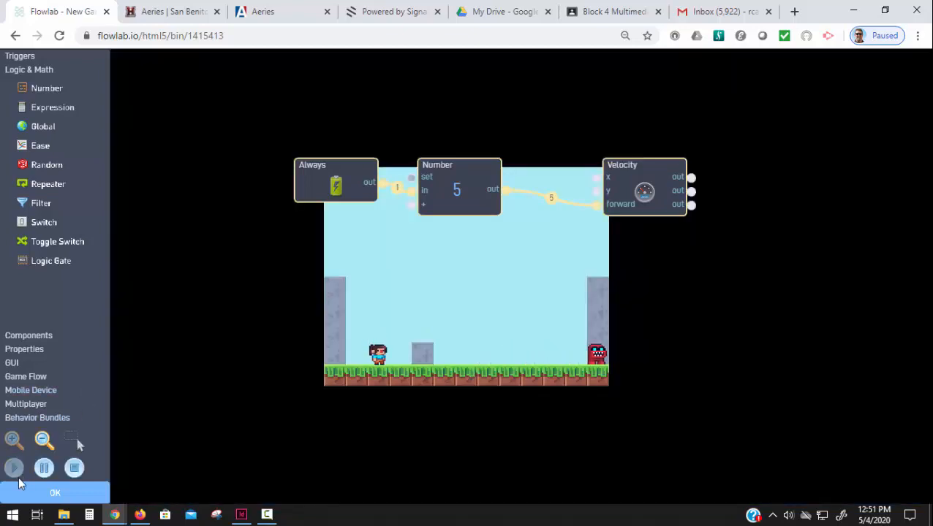
{"action": "left_click", "coordinate": [76, 472]}
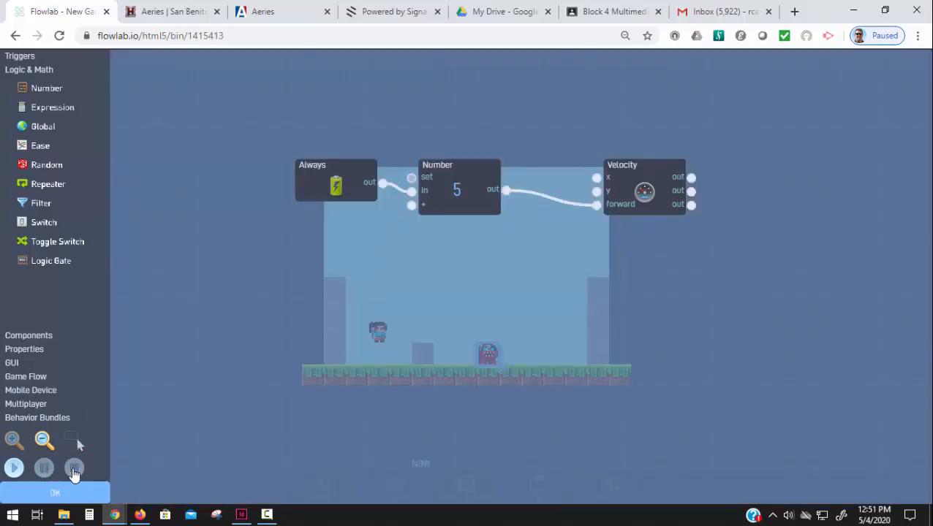
Step: Close the enemy's behaviors, then make it movable with a Circle collision shape in its physics settings
{"action": "left_click", "coordinate": [73, 495]}
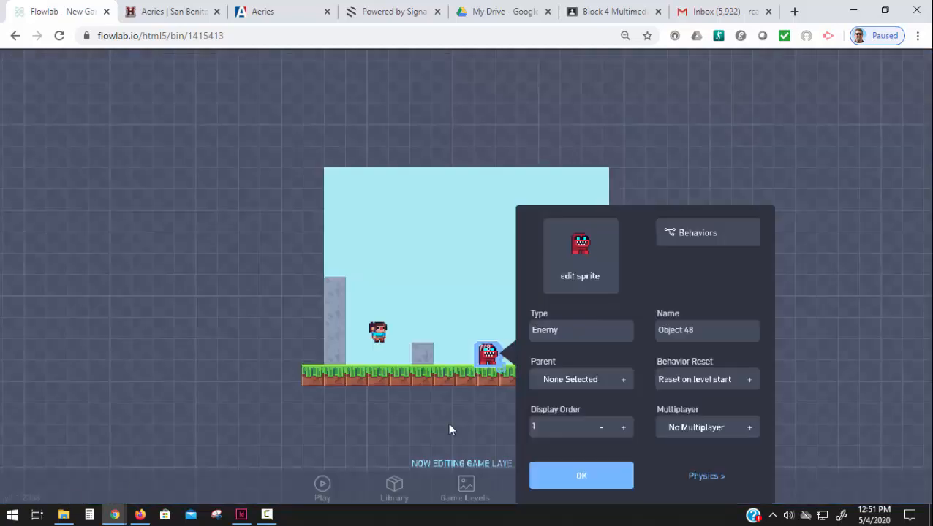
{"action": "left_click", "coordinate": [700, 477]}
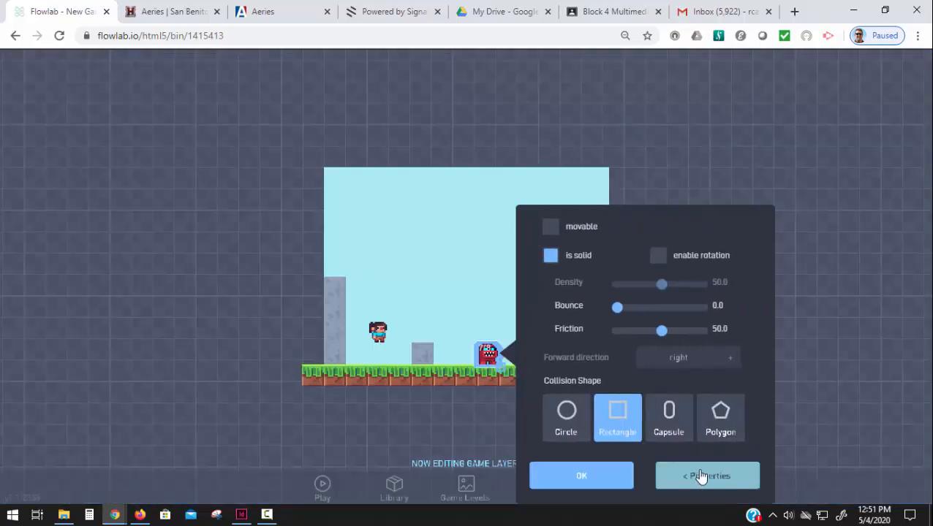
{"action": "left_click", "coordinate": [552, 230]}
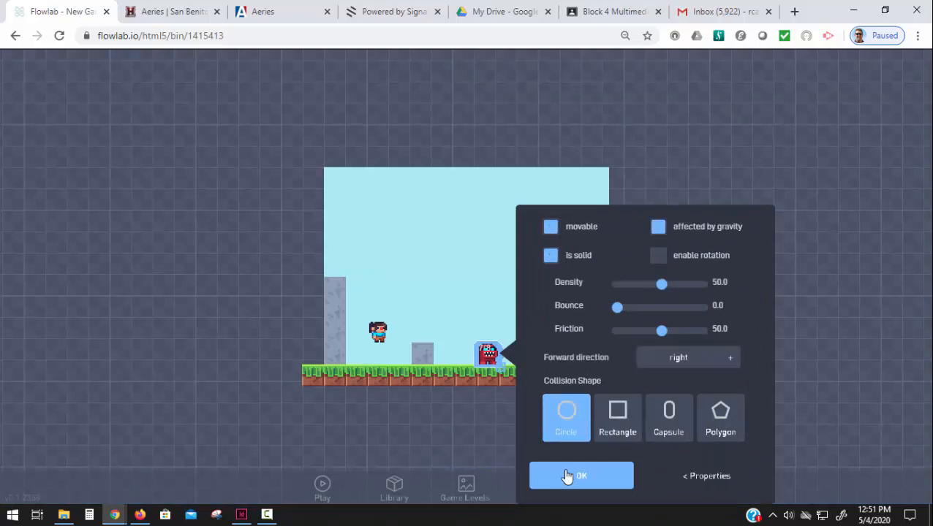
{"action": "left_click", "coordinate": [562, 477]}
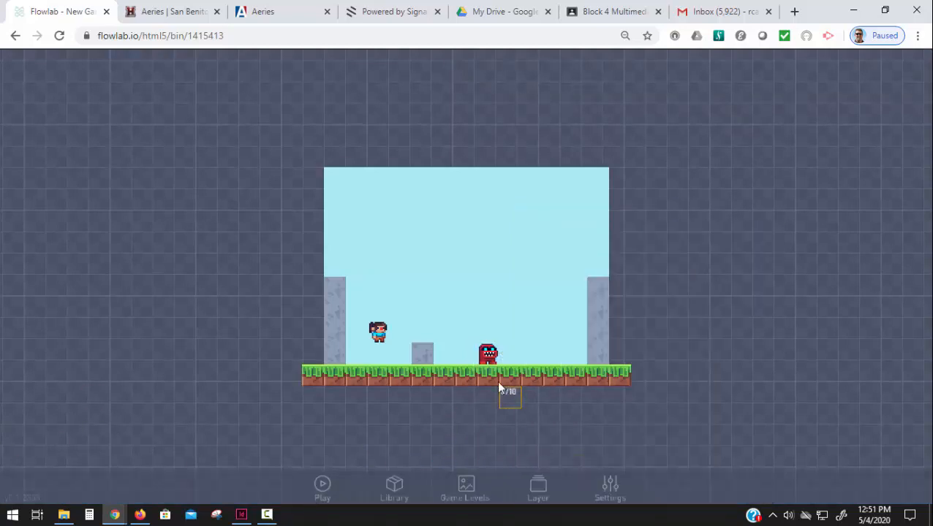
Step: Reopen the enemy's behaviors and test-run its forward movement, stopping the run when done
{"action": "left_click", "coordinate": [483, 359]}
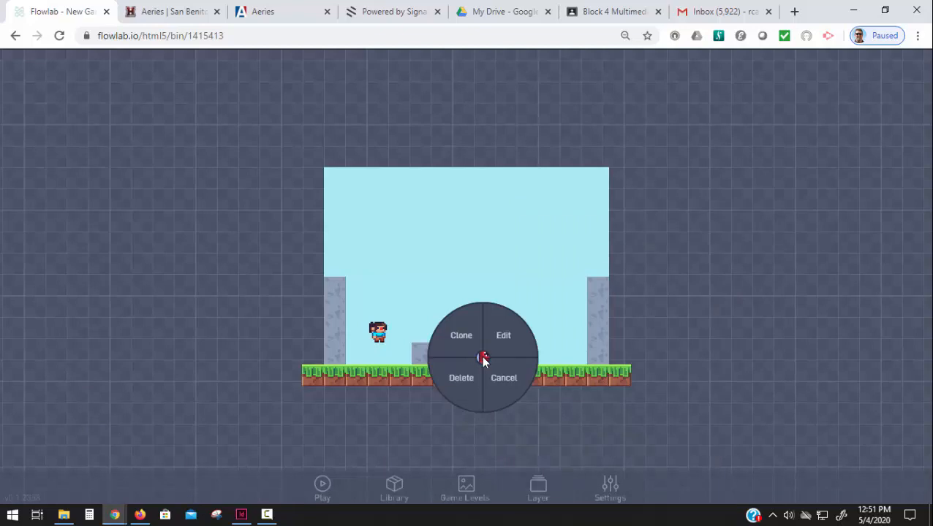
{"action": "left_click", "coordinate": [498, 347]}
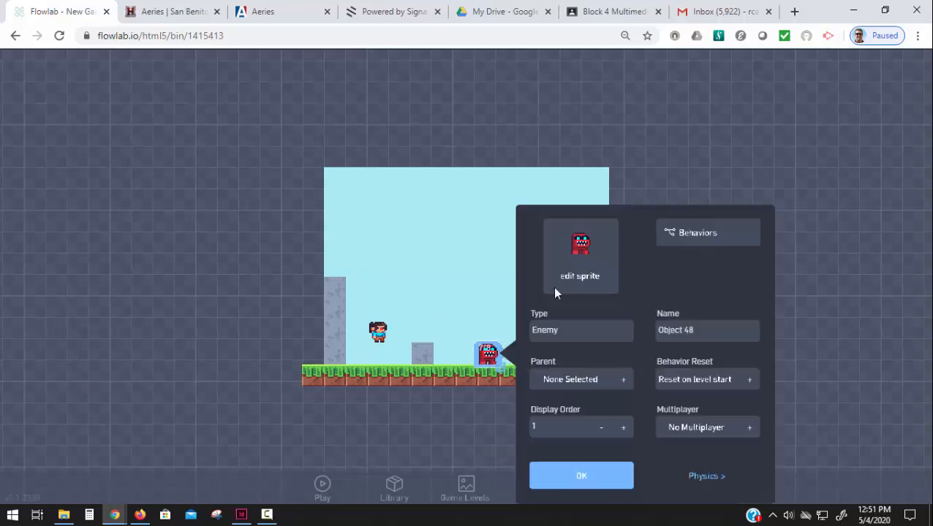
{"action": "left_click", "coordinate": [695, 234]}
{"action": "left_click", "coordinate": [15, 468]}
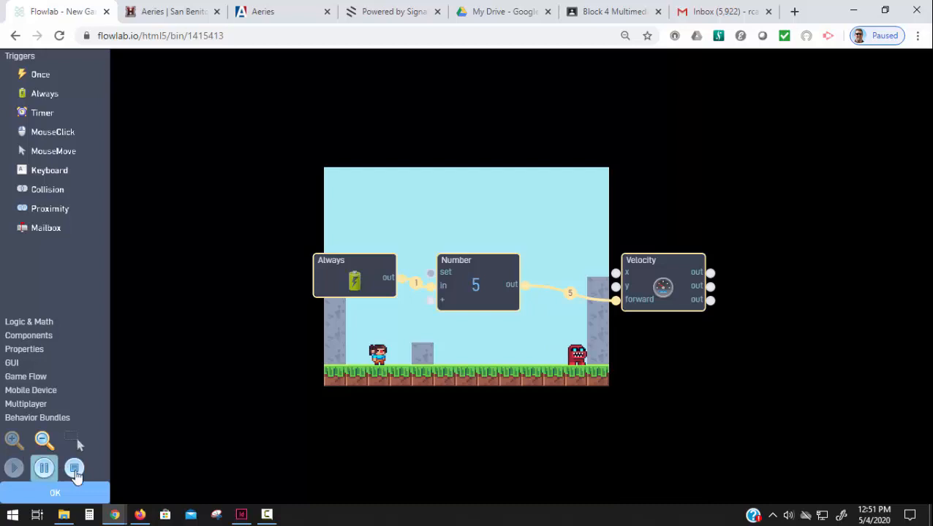
{"action": "left_click", "coordinate": [74, 470]}
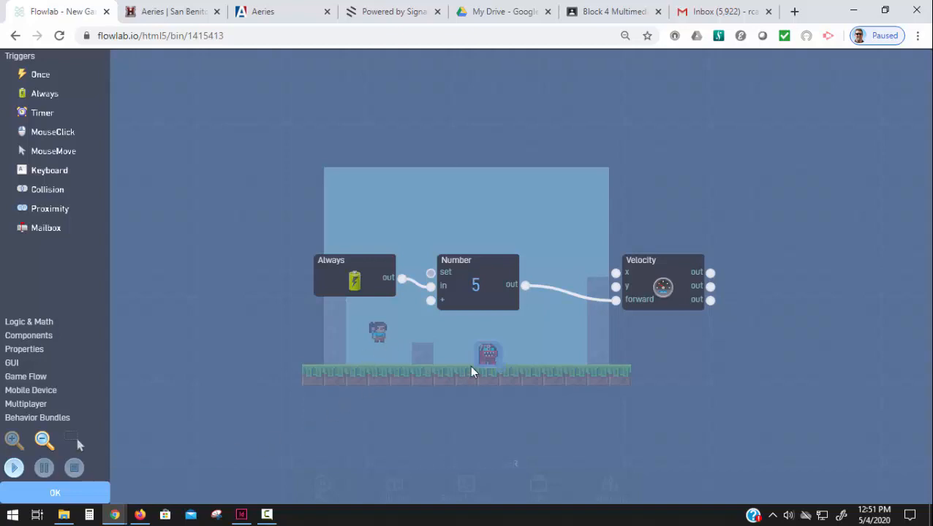
Step: Place a Collision trigger above the Always block and set it to detect objects of type Wall
{"action": "left_click_drag", "start_coordinate": [381, 258], "coordinate": [381, 214]}
{"action": "left_click", "coordinate": [64, 190]}
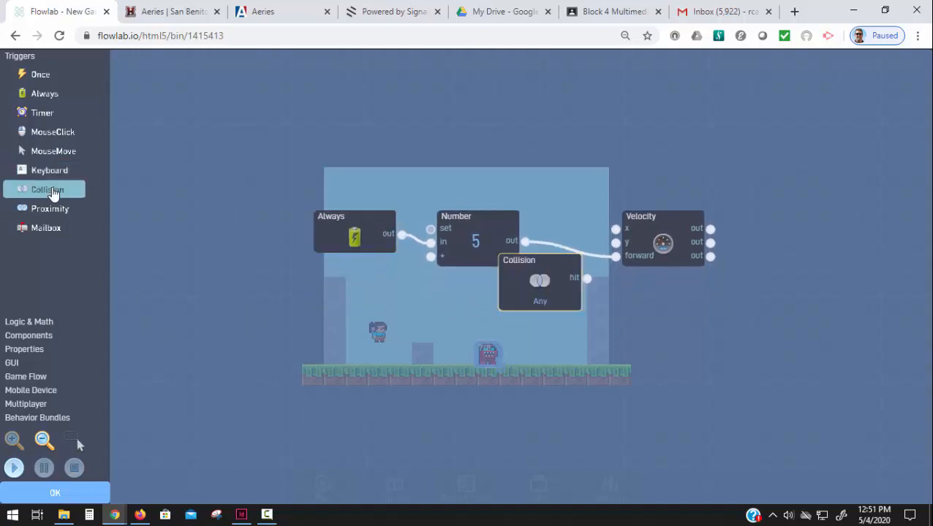
{"action": "left_click_drag", "start_coordinate": [550, 272], "coordinate": [364, 177]}
{"action": "left_click", "coordinate": [366, 173]}
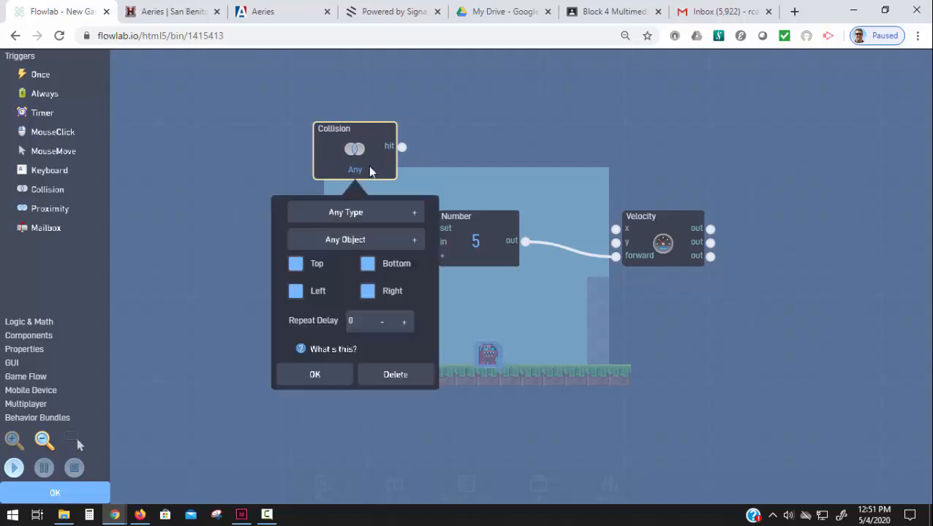
{"action": "left_click", "coordinate": [370, 211]}
{"action": "left_click", "coordinate": [321, 322]}
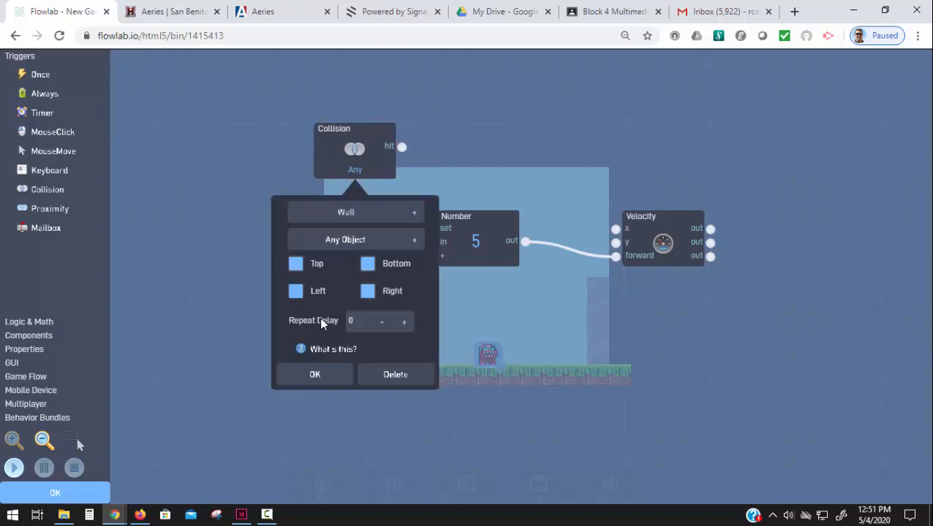
{"action": "left_click", "coordinate": [342, 375]}
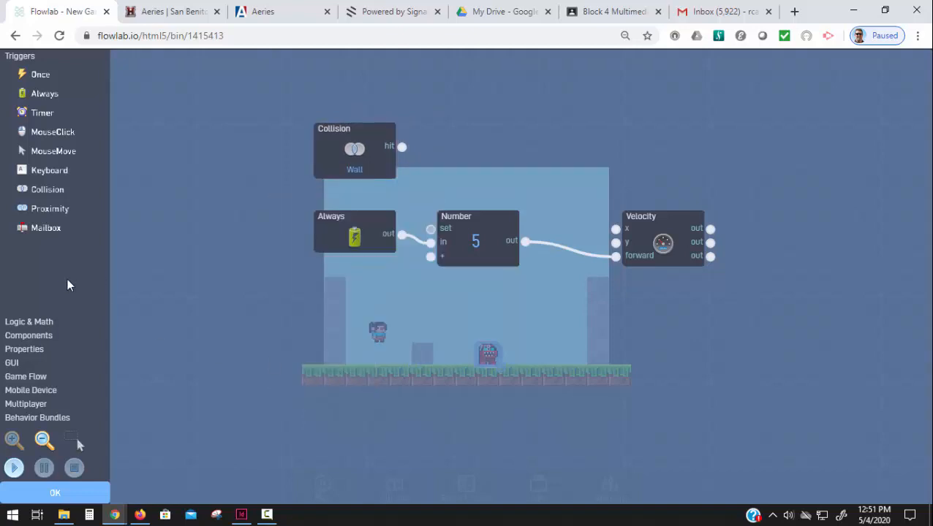
Step: Add a Flip block beside the Collision trigger and connect Collision's hit output to Flip's toggle input
{"action": "left_click", "coordinate": [36, 349]}
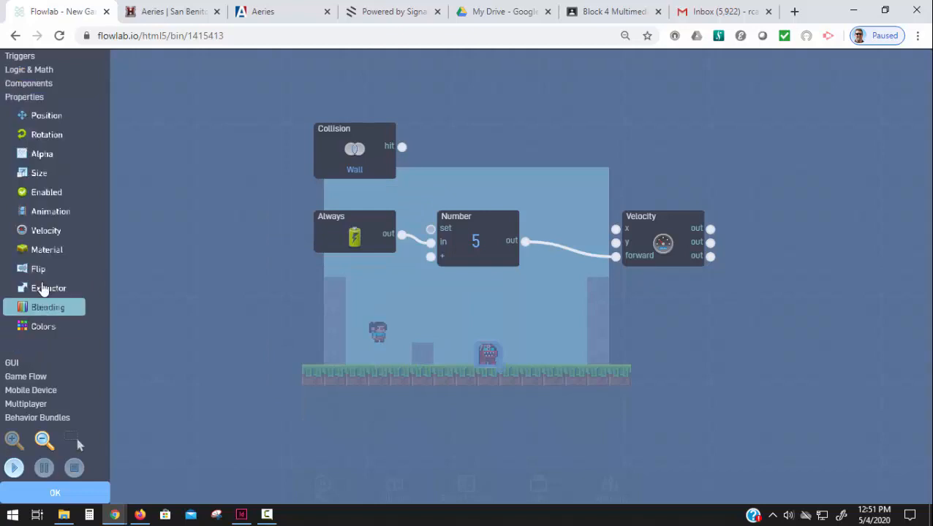
{"action": "left_click", "coordinate": [41, 276]}
{"action": "left_click_drag", "start_coordinate": [476, 273], "coordinate": [517, 122]}
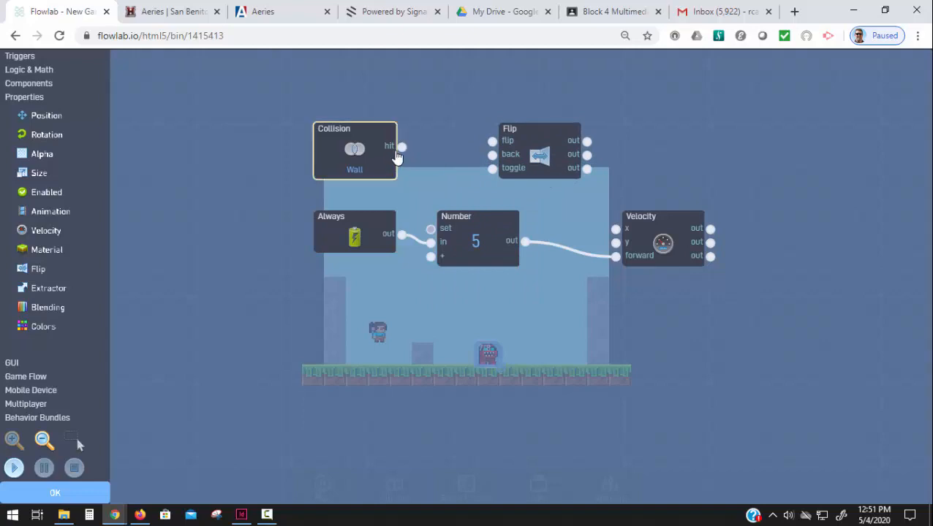
{"action": "left_click_drag", "start_coordinate": [402, 149], "coordinate": [493, 189]}
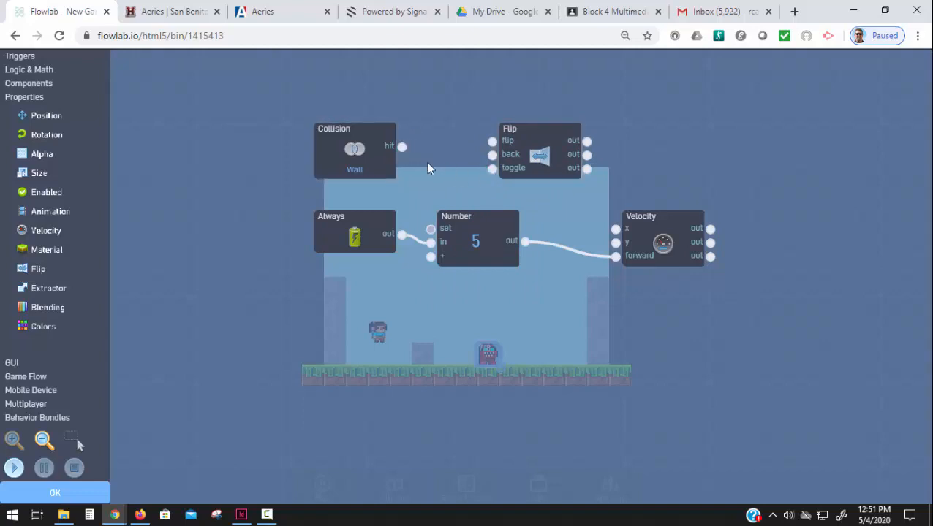
{"action": "left_click_drag", "start_coordinate": [402, 146], "coordinate": [498, 174]}
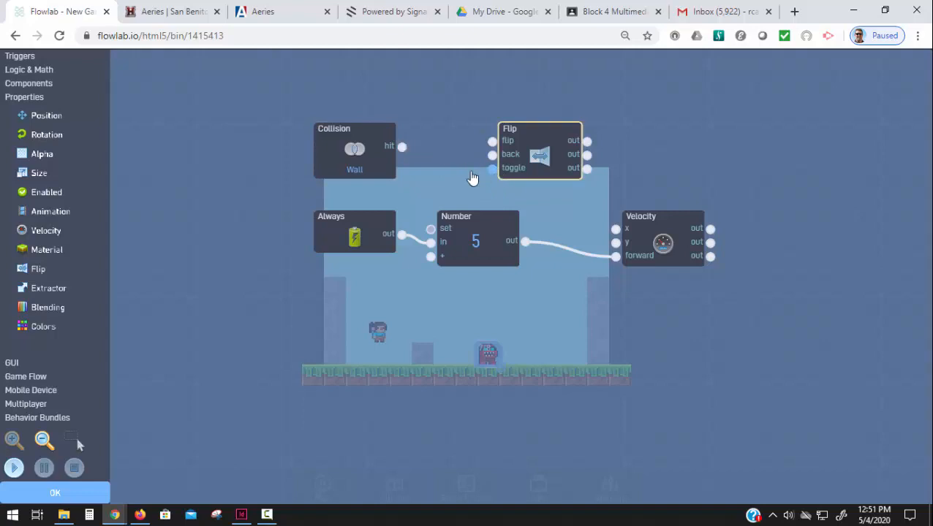
{"action": "left_click_drag", "start_coordinate": [404, 152], "coordinate": [495, 174]}
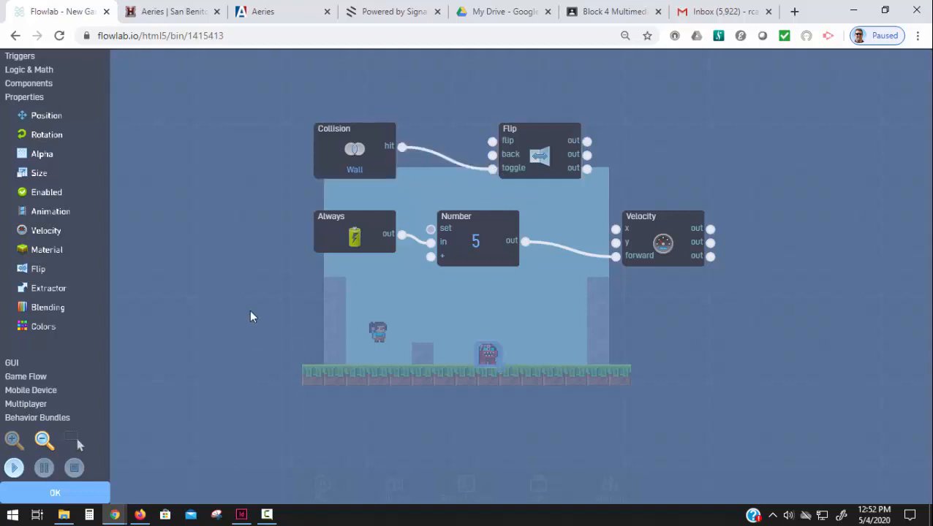
Step: Test-run the enemy's wall-collision flip, then close its behaviors and properties
{"action": "left_click", "coordinate": [15, 470]}
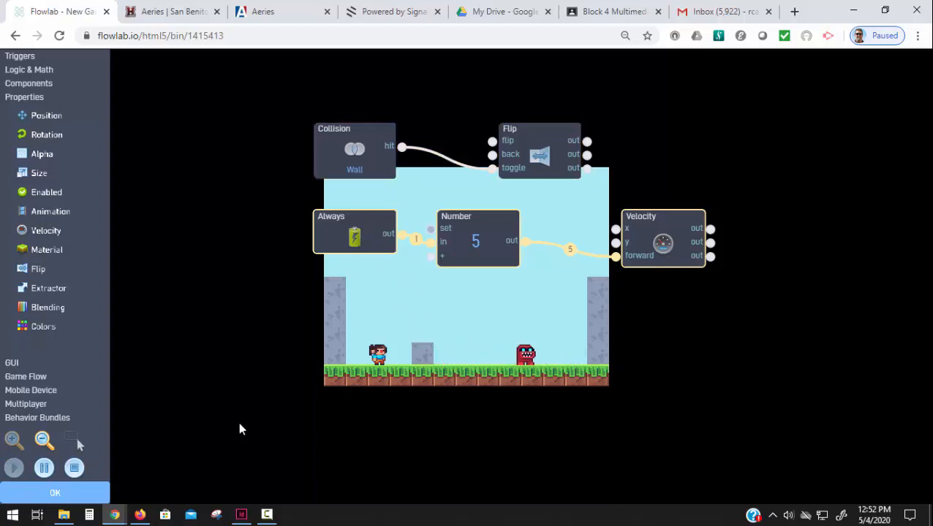
{"action": "left_click", "coordinate": [59, 494]}
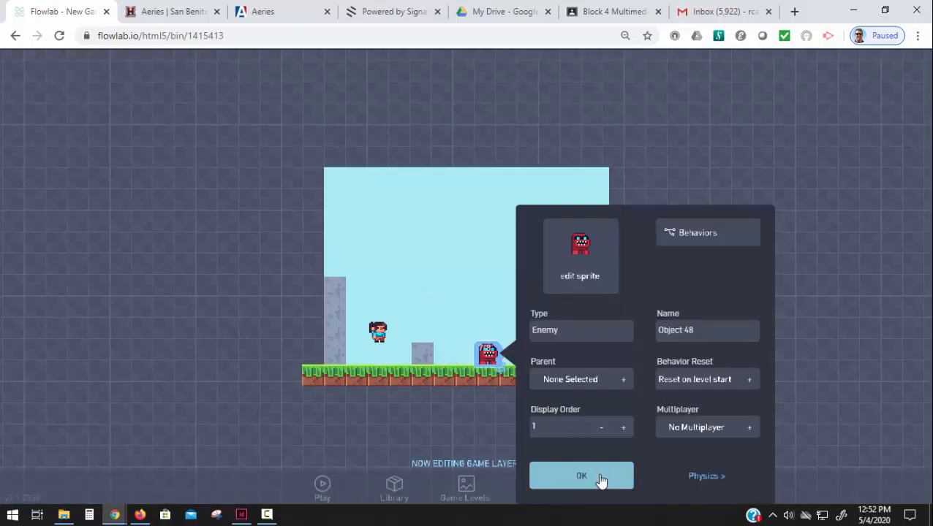
{"action": "left_click", "coordinate": [601, 480]}
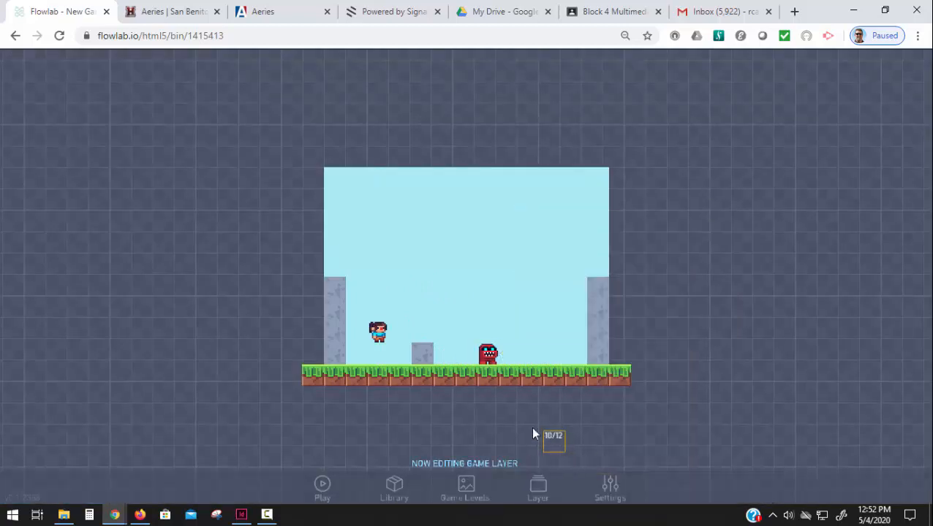
Step: Create a new object above the player, replacing its default sprite with a five-square horizontal bar in dark grey 323C39
{"action": "left_click", "coordinate": [399, 267]}
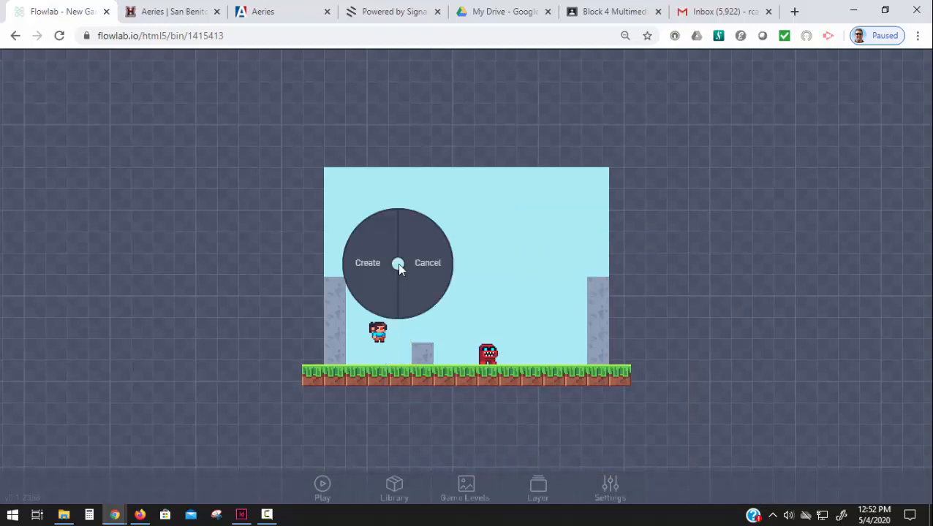
{"action": "left_click", "coordinate": [372, 268]}
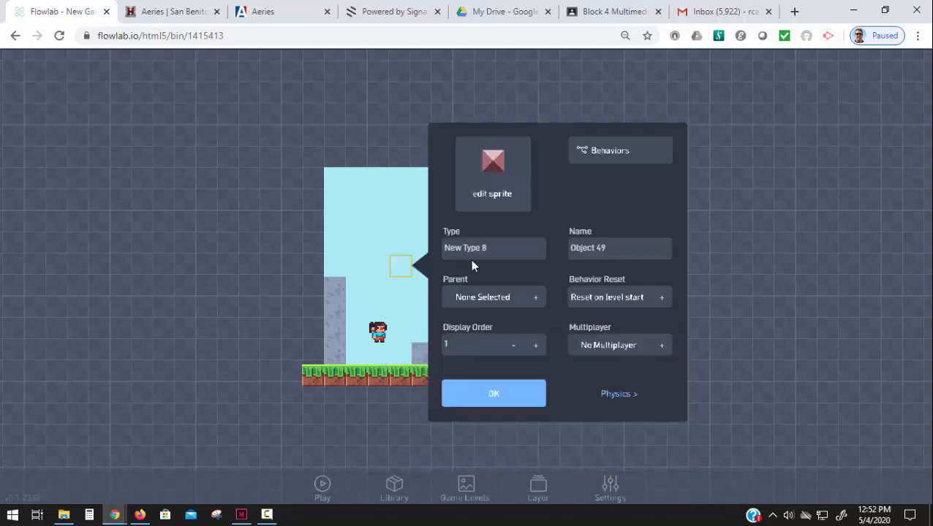
{"action": "left_click", "coordinate": [493, 183]}
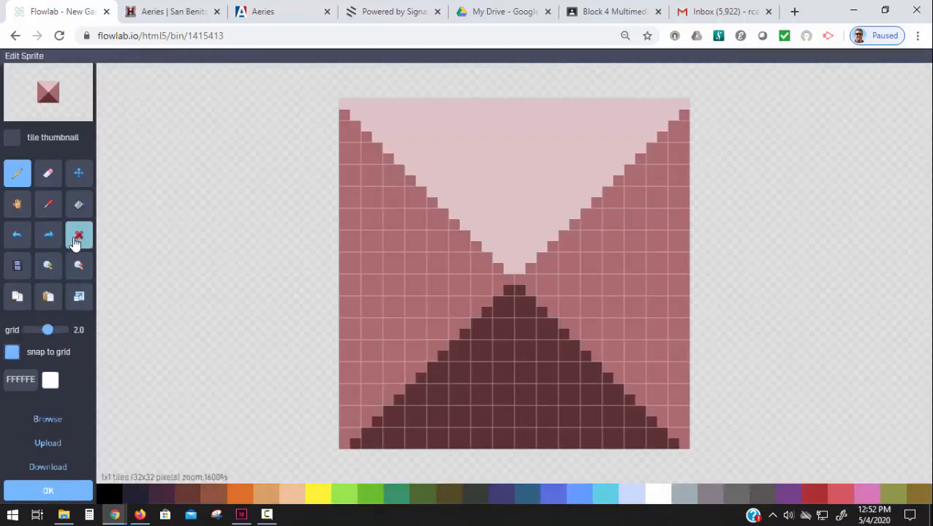
{"action": "left_click", "coordinate": [78, 236]}
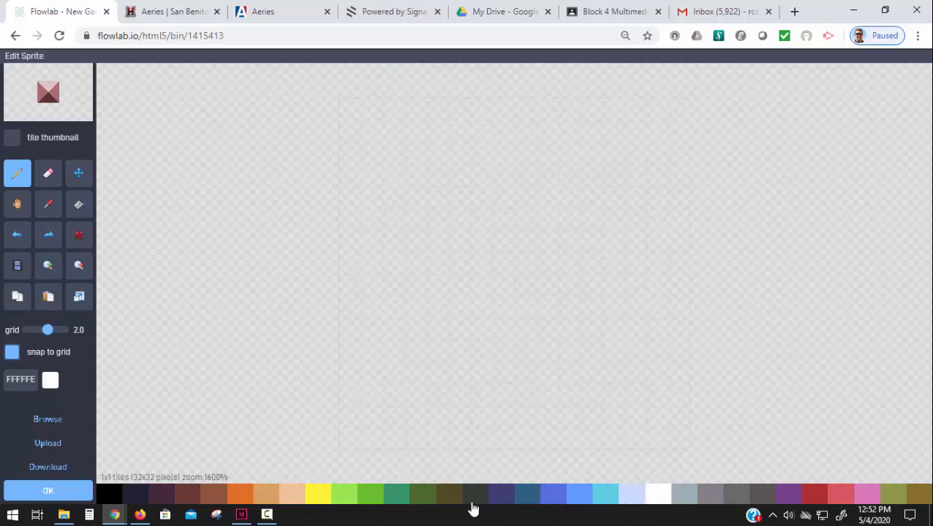
{"action": "left_click", "coordinate": [483, 497]}
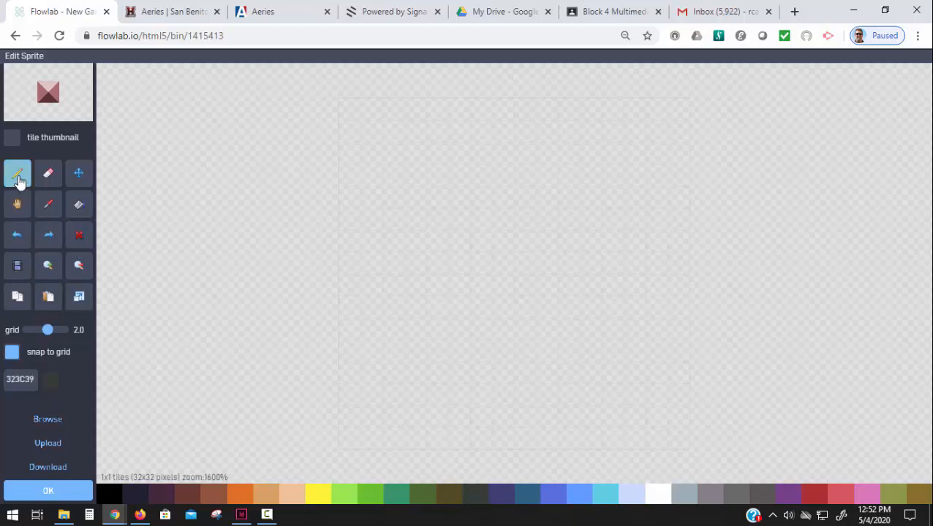
{"action": "left_click_drag", "start_coordinate": [385, 264], "coordinate": [479, 264]}
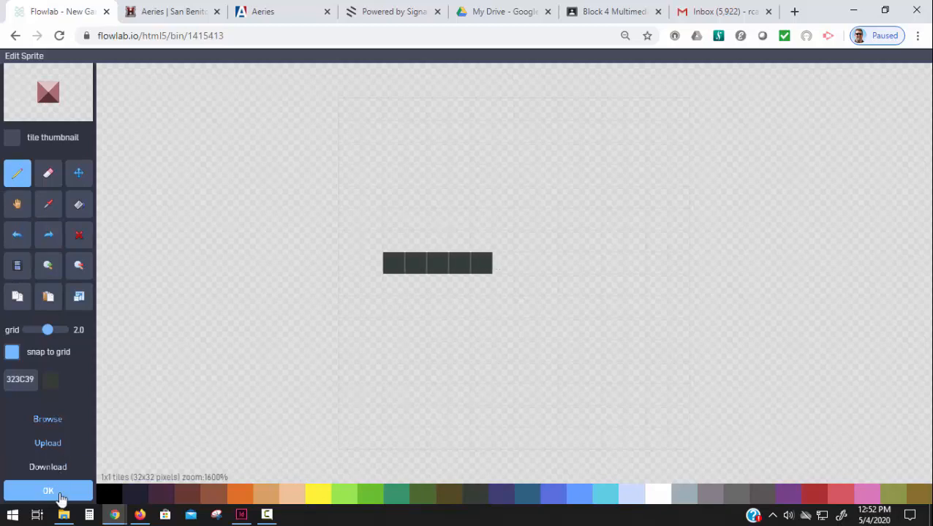
{"action": "left_click", "coordinate": [61, 494]}
{"action": "left_click", "coordinate": [461, 391]}
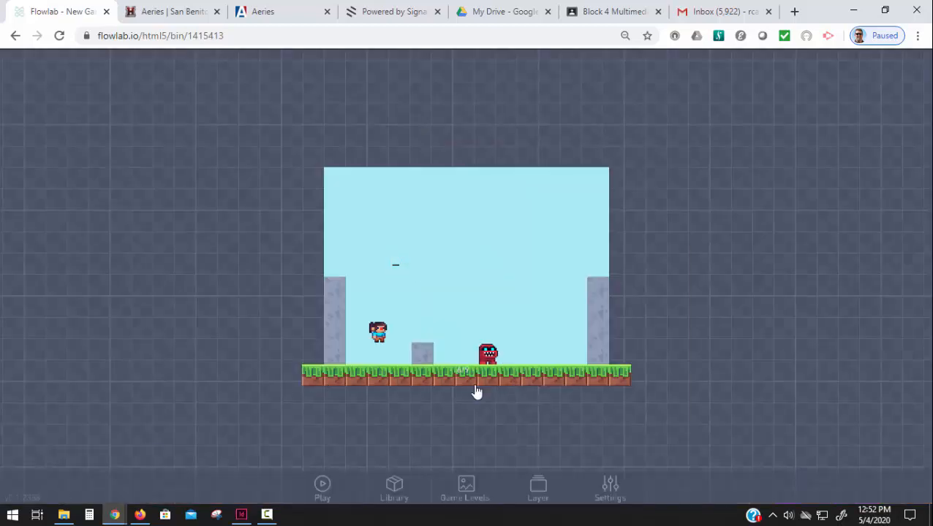
Step: Edit the new object's sprite and erase both ends of the bar, leaving it three squares long
{"action": "left_click", "coordinate": [397, 271]}
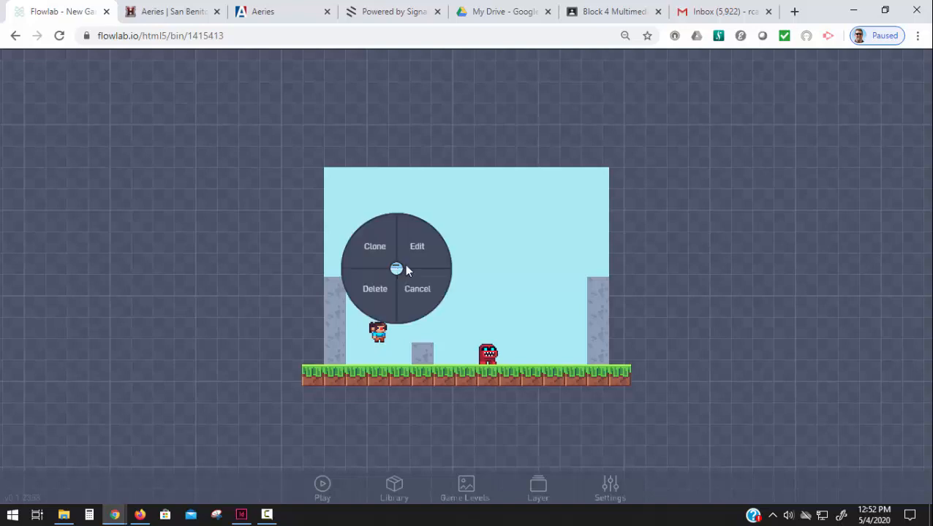
{"action": "left_click", "coordinate": [420, 262]}
{"action": "left_click", "coordinate": [483, 205]}
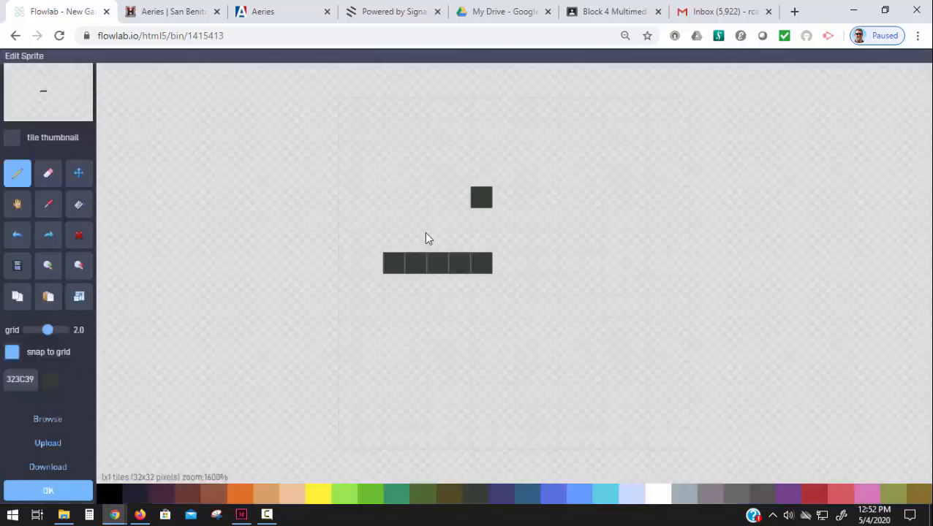
{"action": "left_click", "coordinate": [52, 184]}
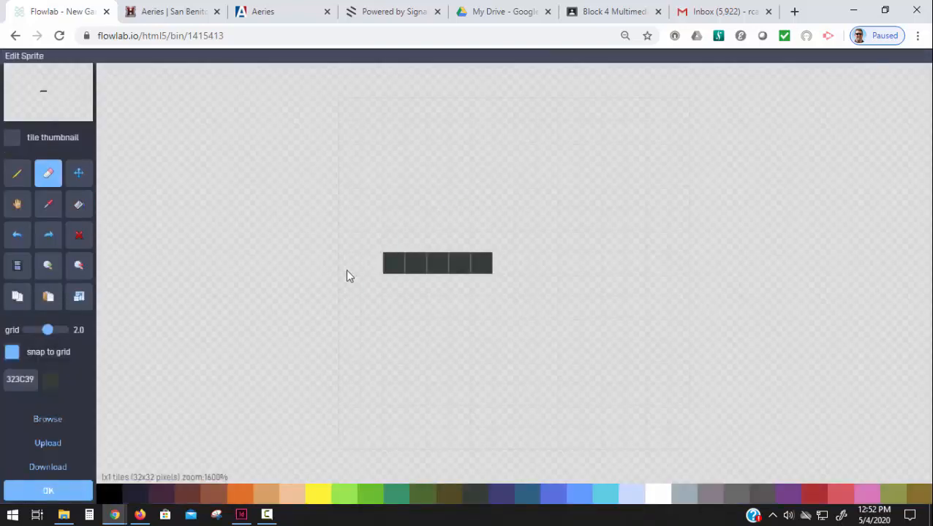
{"action": "left_click", "coordinate": [393, 262]}
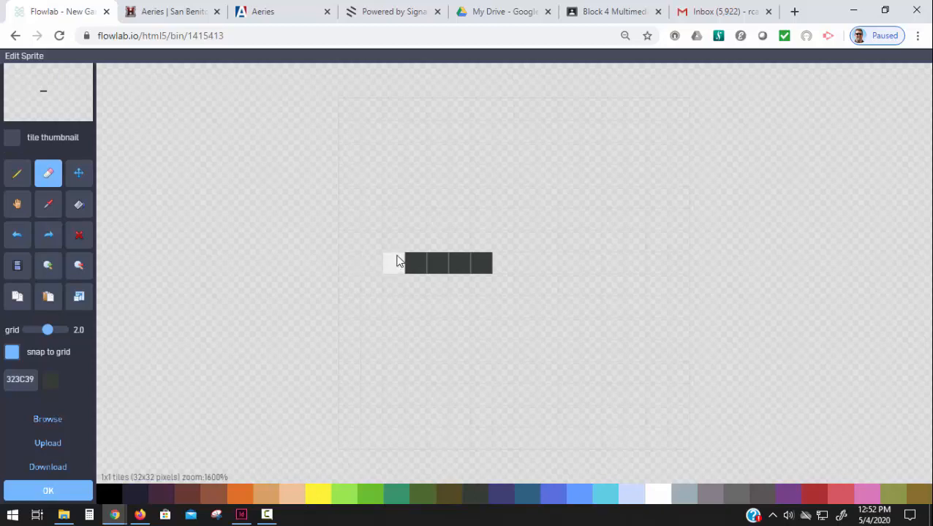
{"action": "left_click", "coordinate": [480, 260]}
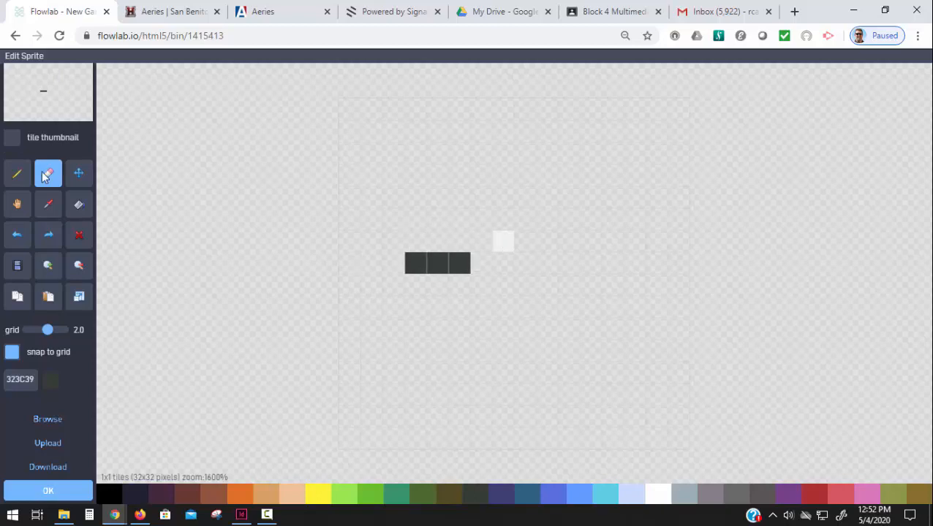
{"action": "left_click", "coordinate": [64, 493]}
{"action": "left_click", "coordinate": [493, 393]}
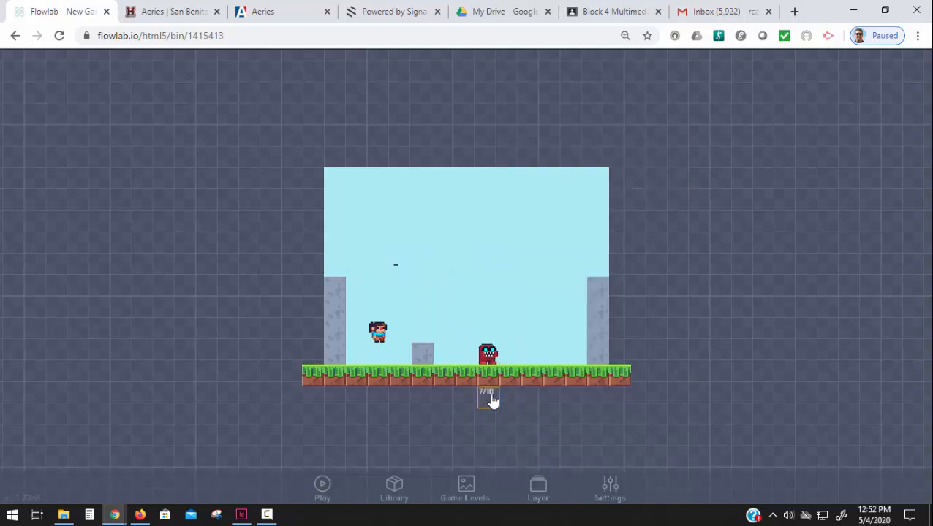
Step: Open the player's behaviors and move the Run & Jump bundle up near the top of the level area
{"action": "left_click", "coordinate": [383, 336]}
{"action": "left_click", "coordinate": [397, 330]}
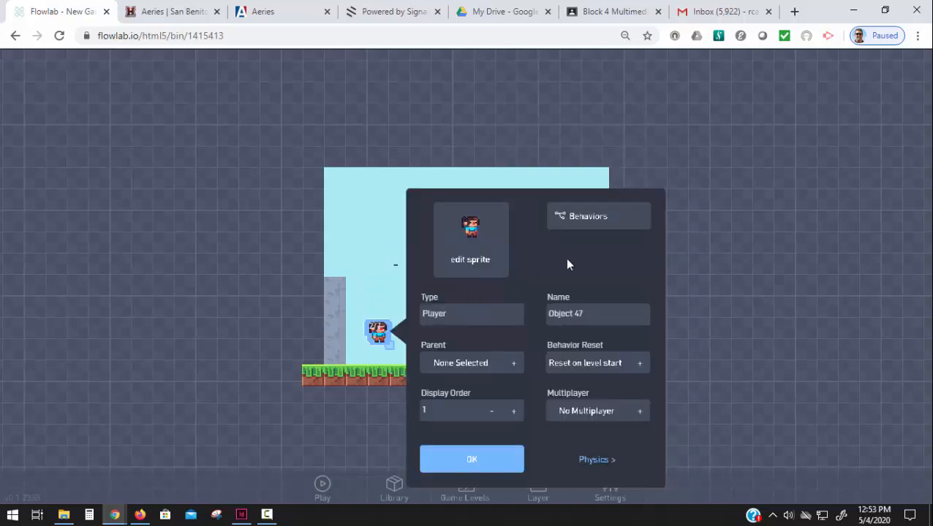
{"action": "left_click", "coordinate": [608, 223]}
{"action": "left_click_drag", "start_coordinate": [533, 270], "coordinate": [406, 181]}
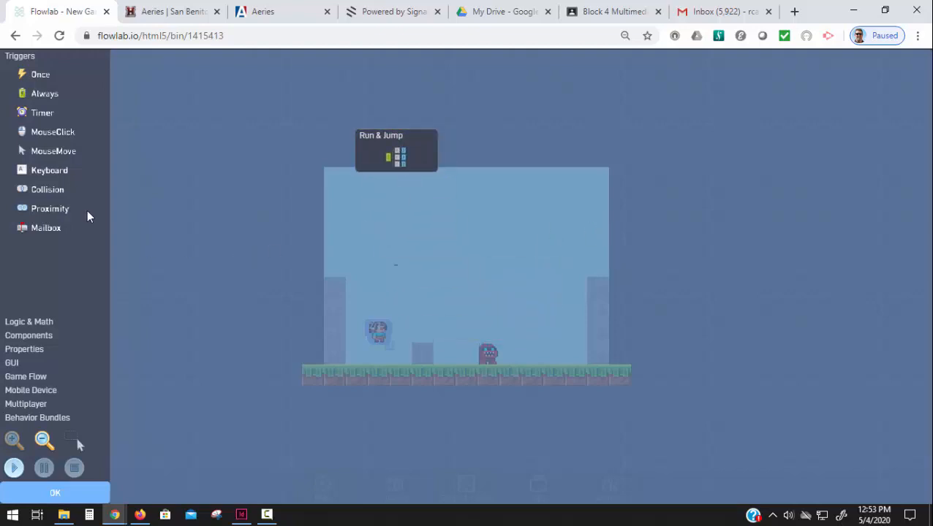
Step: Add a Keyboard trigger below the Run & Jump bundle and assign it to the Spacebar
{"action": "left_click", "coordinate": [46, 170]}
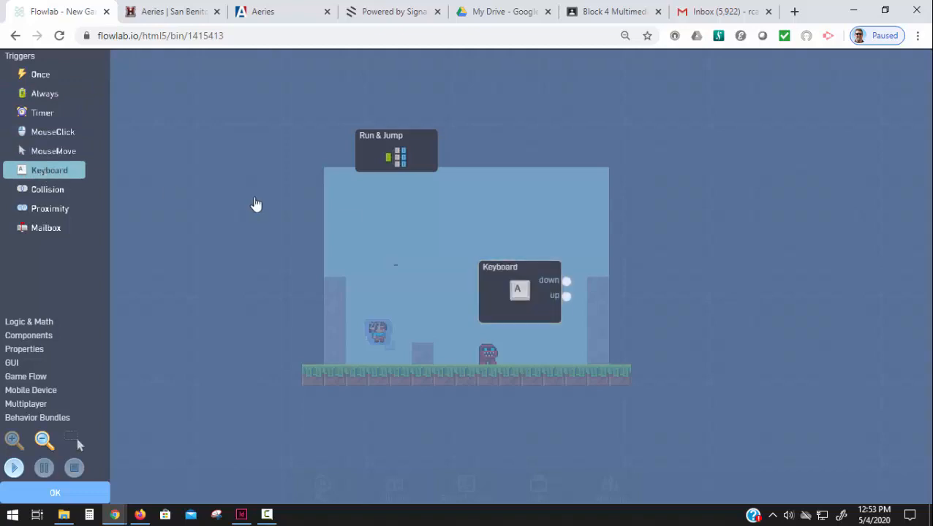
{"action": "left_click_drag", "start_coordinate": [544, 279], "coordinate": [413, 234]}
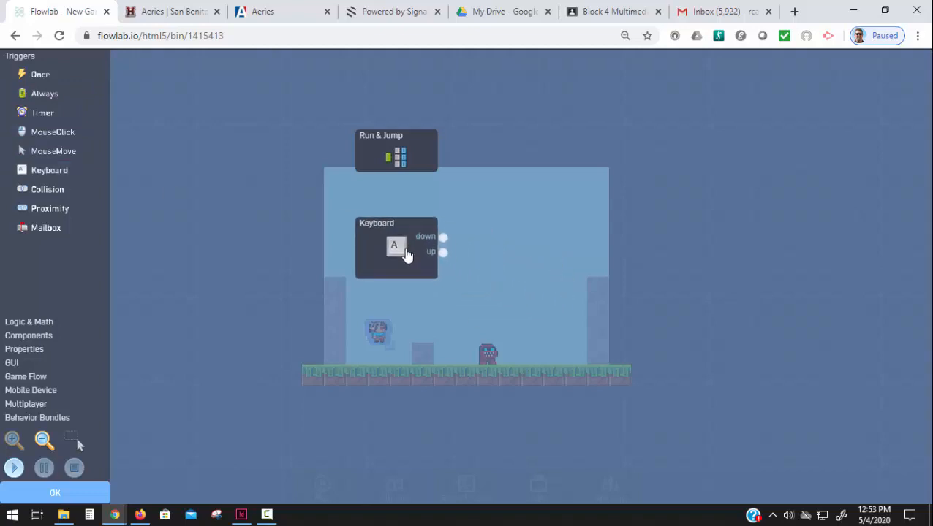
{"action": "left_click", "coordinate": [406, 252]}
{"action": "left_click", "coordinate": [534, 218]}
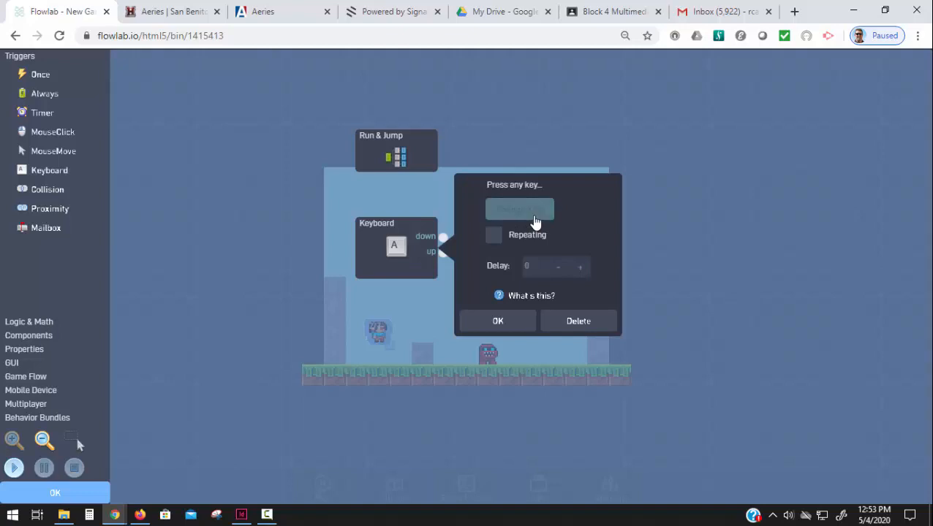
{"action": "key", "text": "space"}
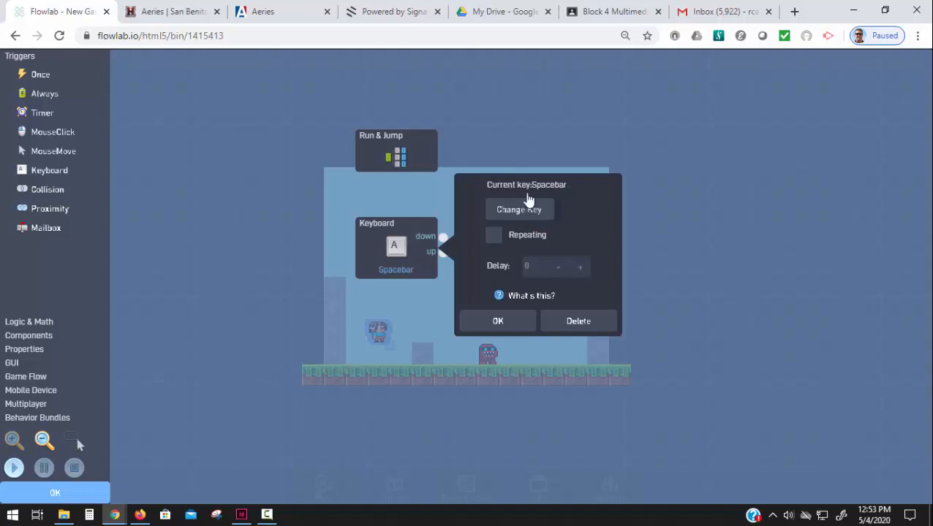
{"action": "left_click", "coordinate": [516, 325]}
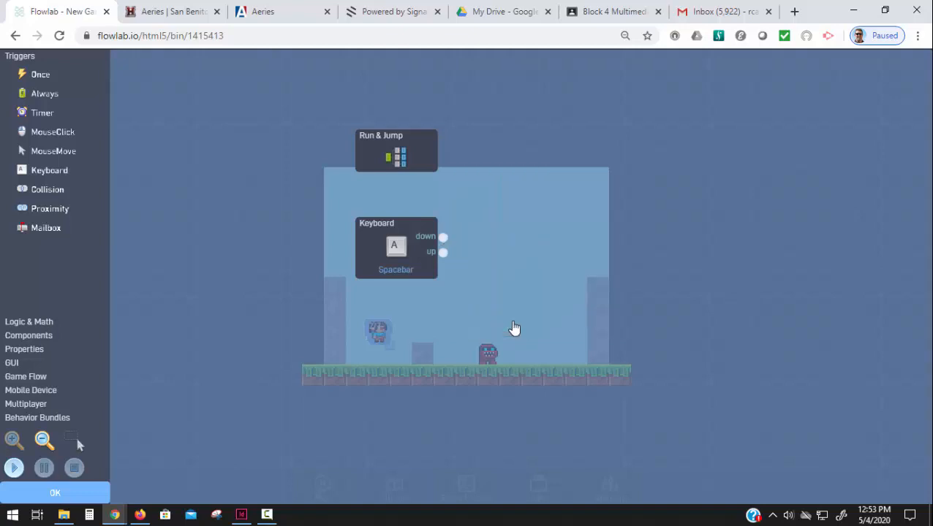
Step: Add an Emitter beside the Keyboard trigger and connect the trigger's down output to its emit input
{"action": "left_click", "coordinate": [42, 337]}
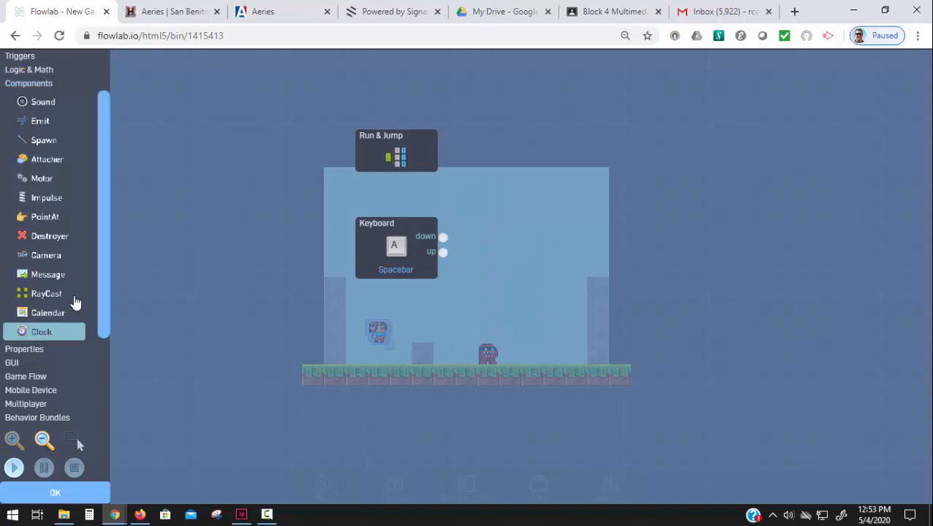
{"action": "left_click", "coordinate": [52, 123]}
{"action": "left_click_drag", "start_coordinate": [504, 285], "coordinate": [503, 241]}
{"action": "left_click_drag", "start_coordinate": [443, 236], "coordinate": [472, 246]}
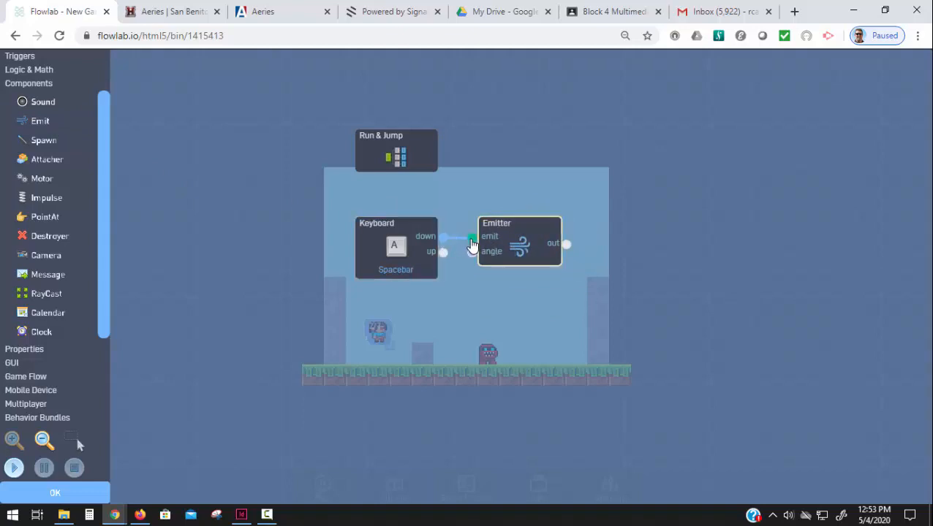
Step: Set the Emitter's object to New Type 8, then close the player's behaviors and properties
{"action": "left_click", "coordinate": [518, 251]}
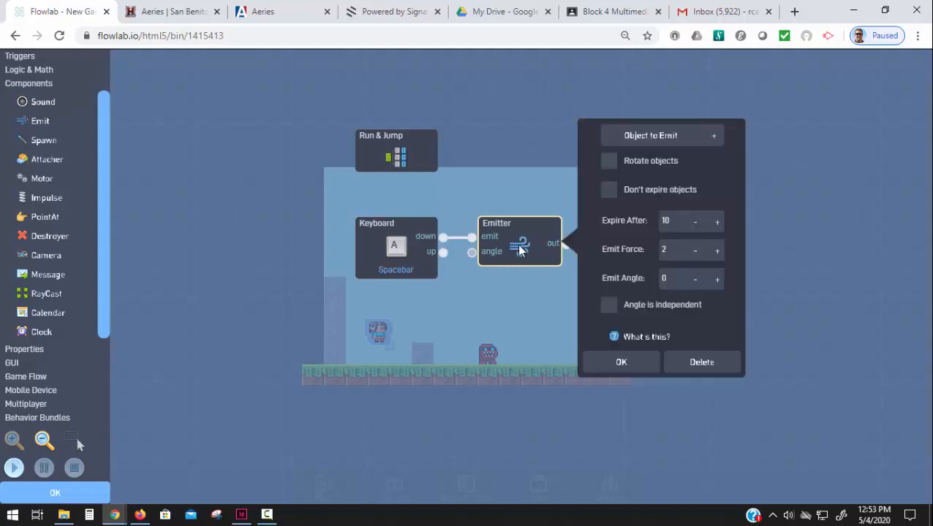
{"action": "left_click", "coordinate": [636, 137]}
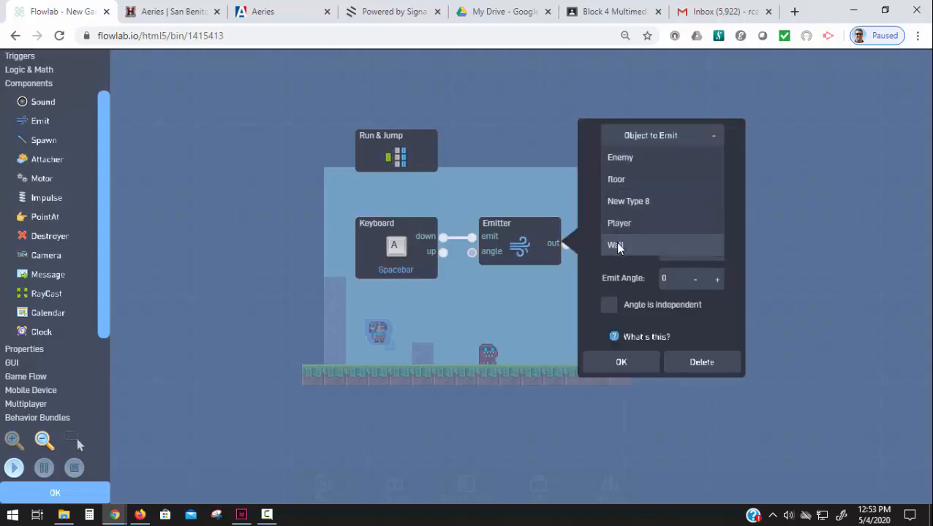
{"action": "left_click", "coordinate": [621, 201]}
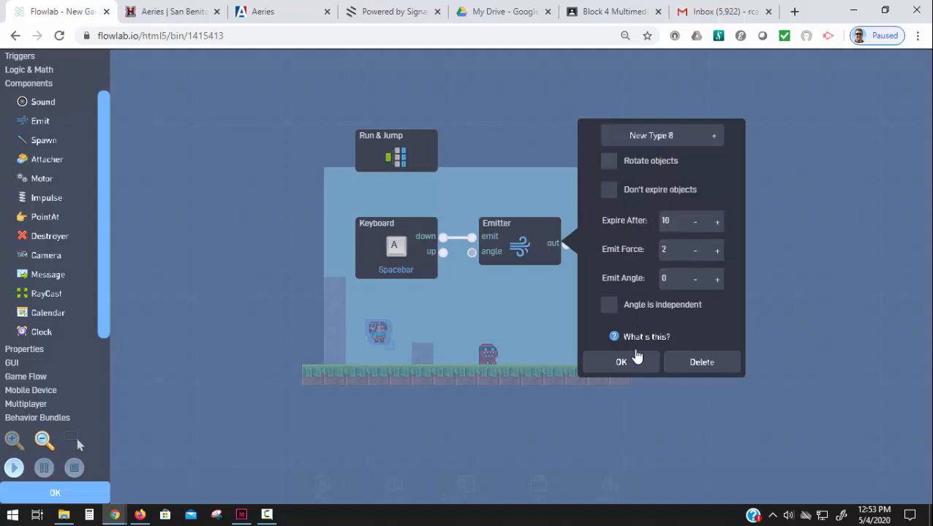
{"action": "left_click", "coordinate": [628, 370]}
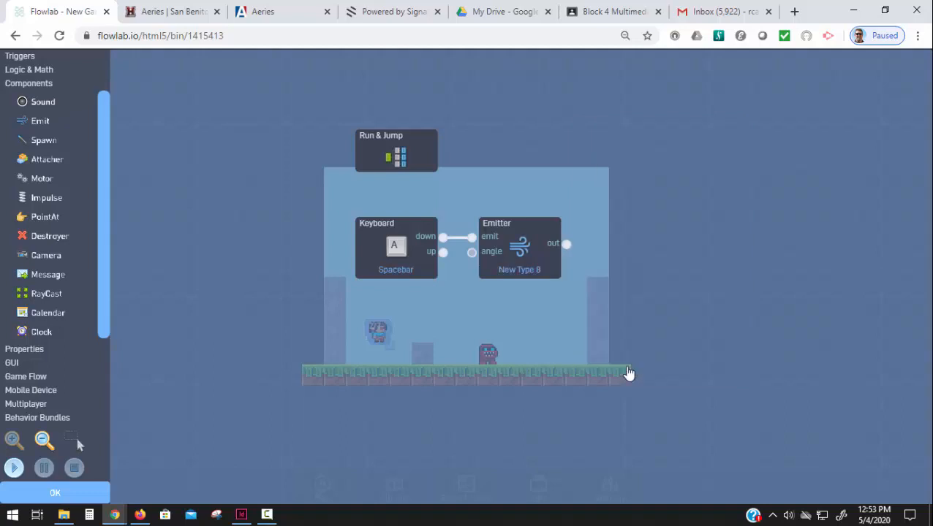
{"action": "left_click", "coordinate": [87, 499]}
{"action": "left_click", "coordinate": [473, 462]}
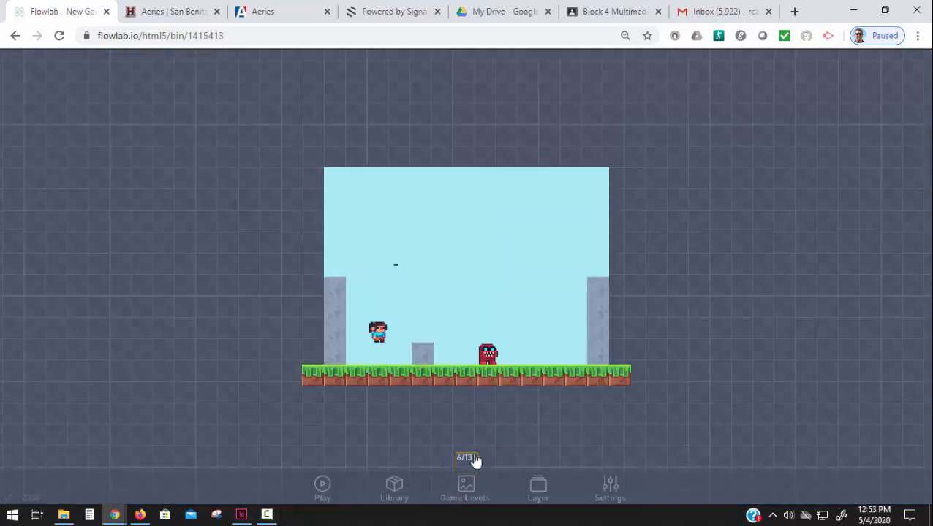
Step: Rename the small bar object's type as Shot
{"action": "left_click", "coordinate": [399, 268]}
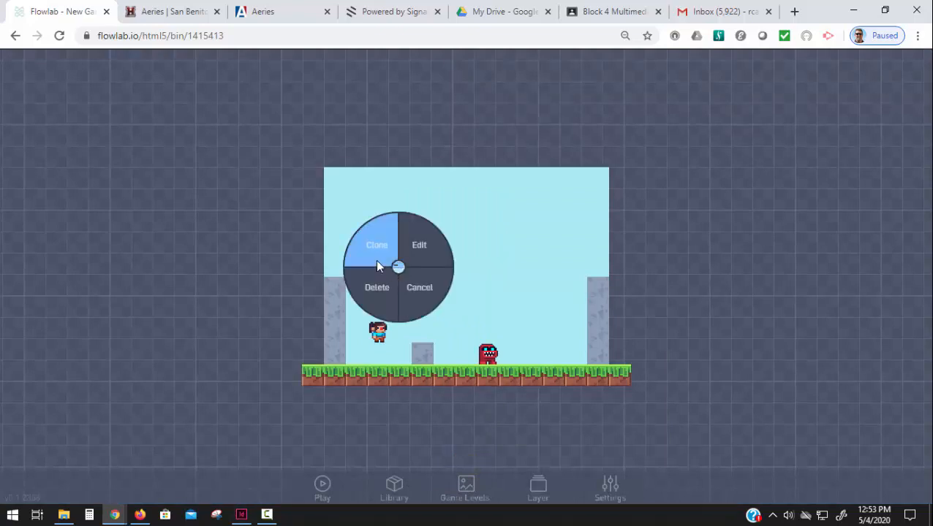
{"action": "left_click", "coordinate": [416, 262]}
{"action": "left_click_drag", "start_coordinate": [502, 247], "coordinate": [382, 251]}
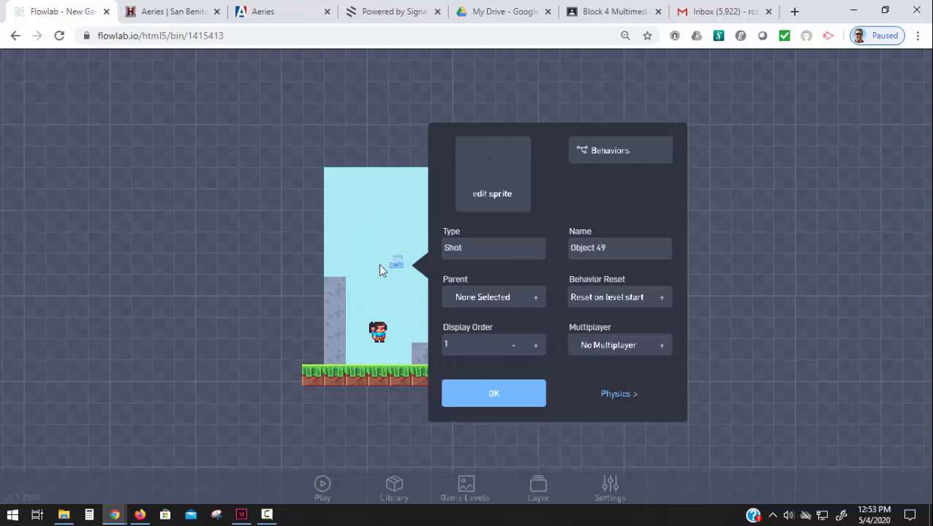
{"action": "type", "text": "Shot"}
{"action": "left_click", "coordinate": [465, 395]}
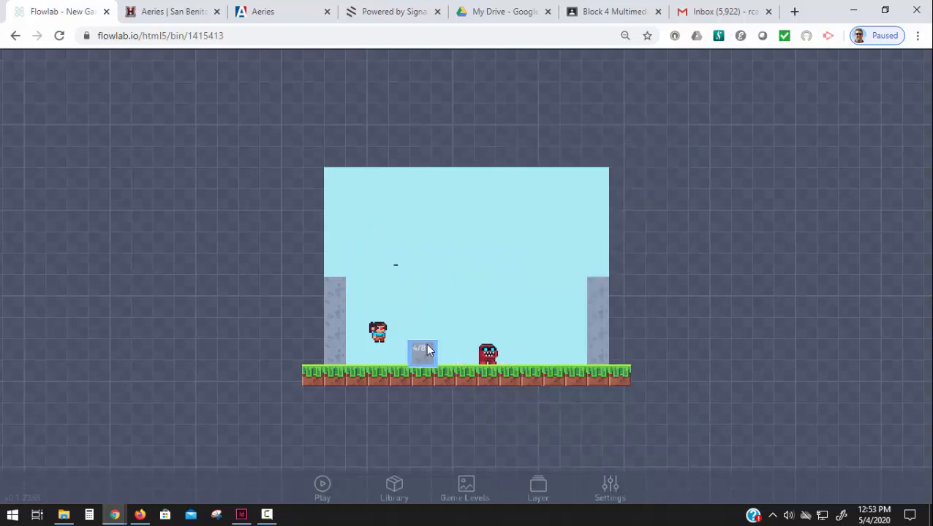
Step: Reopen the player's behaviors and choose Shot as the object the Emitter emits
{"action": "left_click", "coordinate": [379, 337]}
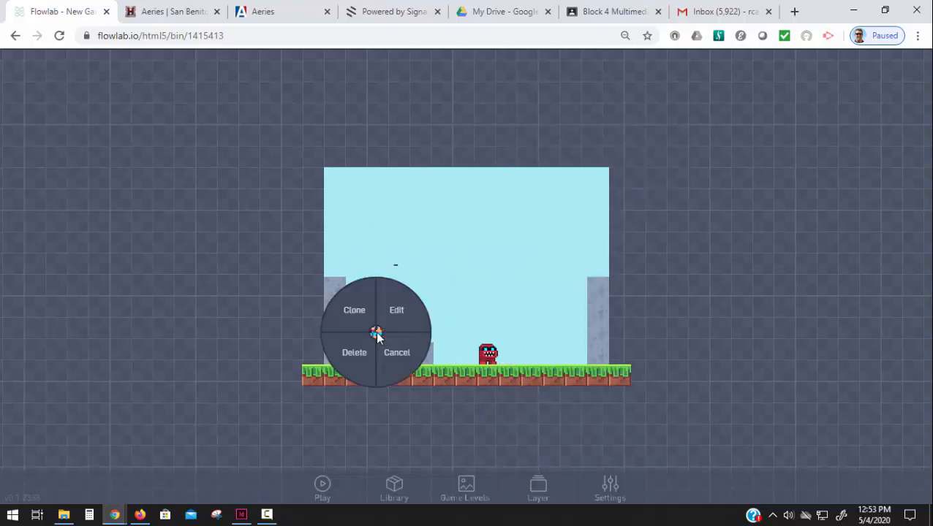
{"action": "left_click", "coordinate": [408, 327]}
{"action": "left_click", "coordinate": [584, 224]}
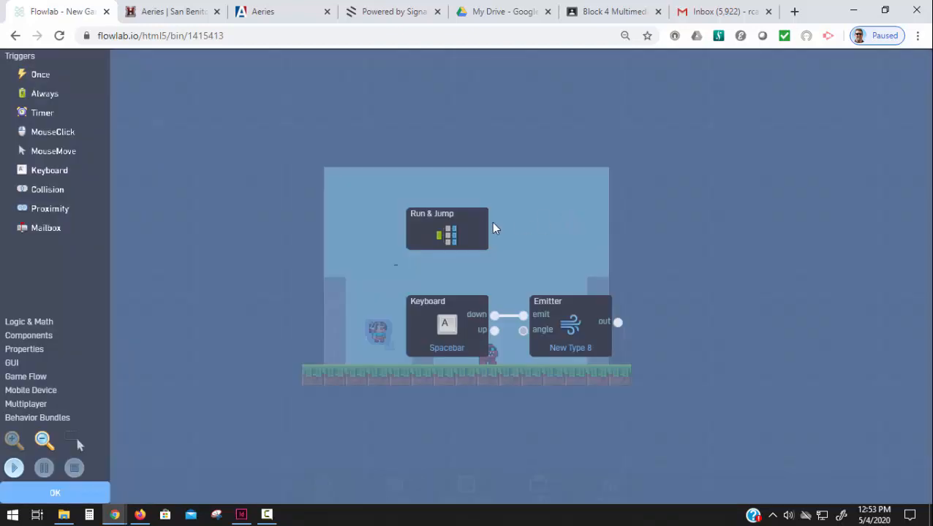
{"action": "left_click", "coordinate": [575, 331]}
{"action": "left_click", "coordinate": [702, 222]}
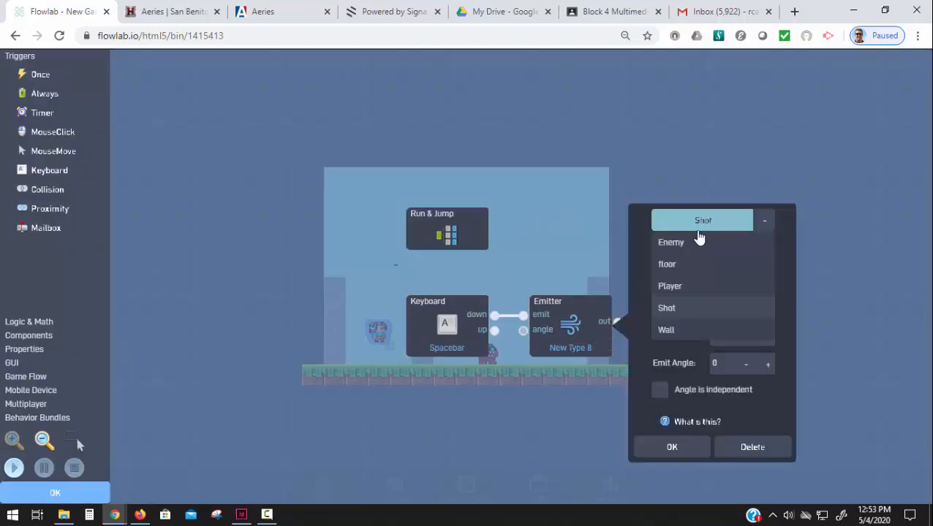
{"action": "left_click", "coordinate": [677, 307]}
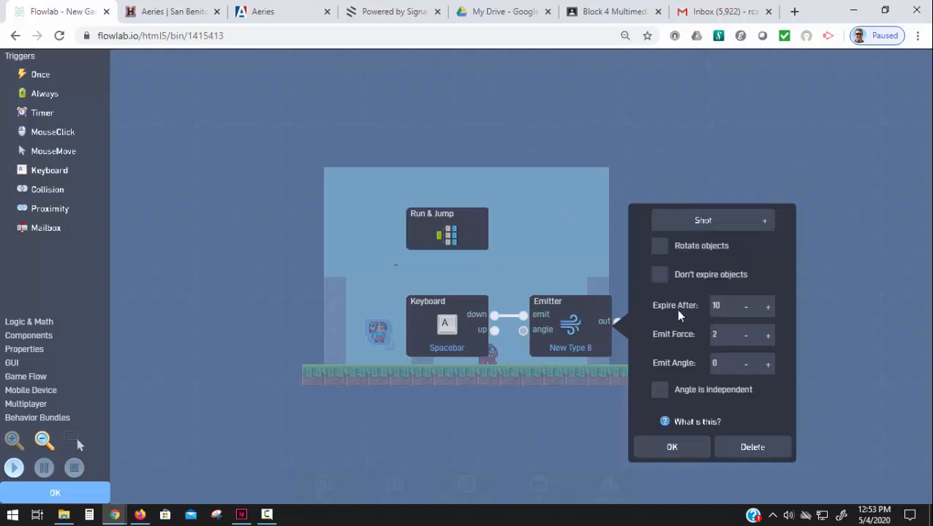
{"action": "left_click", "coordinate": [664, 446]}
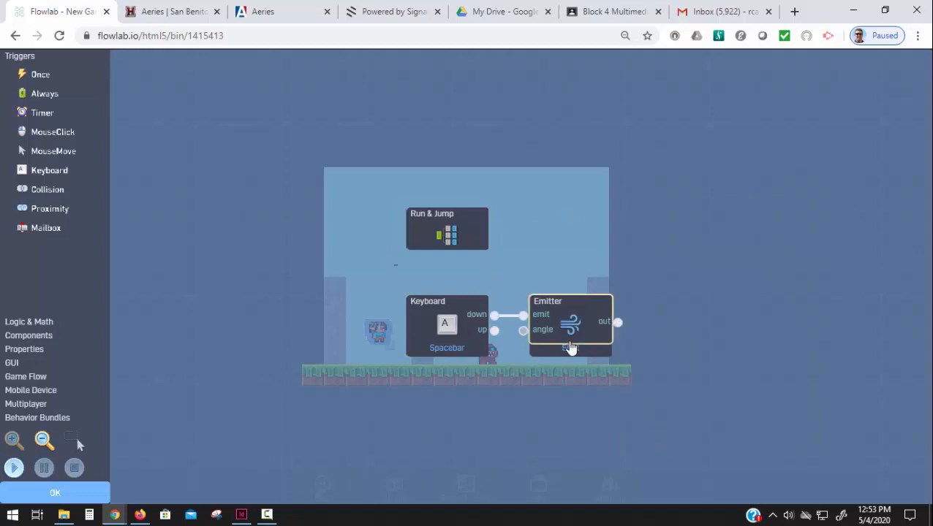
Step: Test-run the game, firing shots with the Spacebar while moving the player left and right
{"action": "left_click_drag", "start_coordinate": [340, 302], "coordinate": [321, 245]}
{"action": "left_click", "coordinate": [22, 477]}
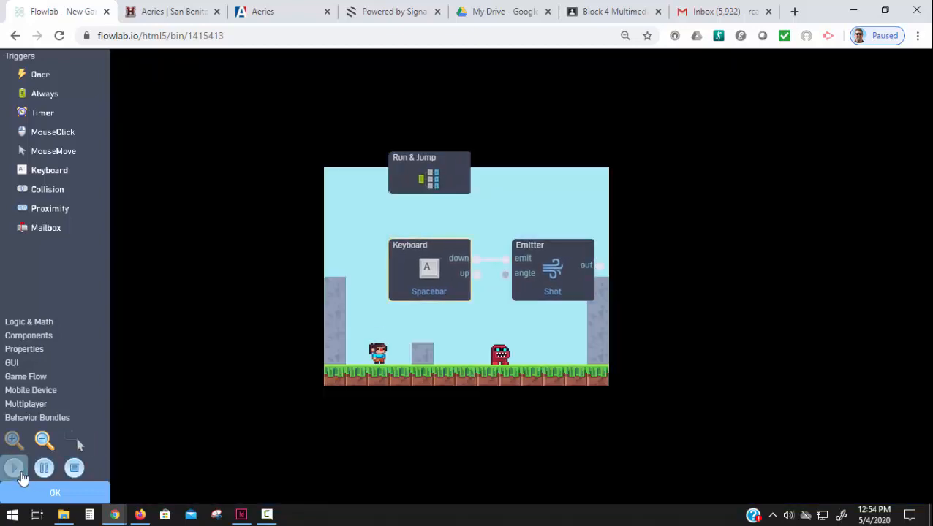
{"action": "key", "text": "space"}
{"action": "key", "text": "space"}
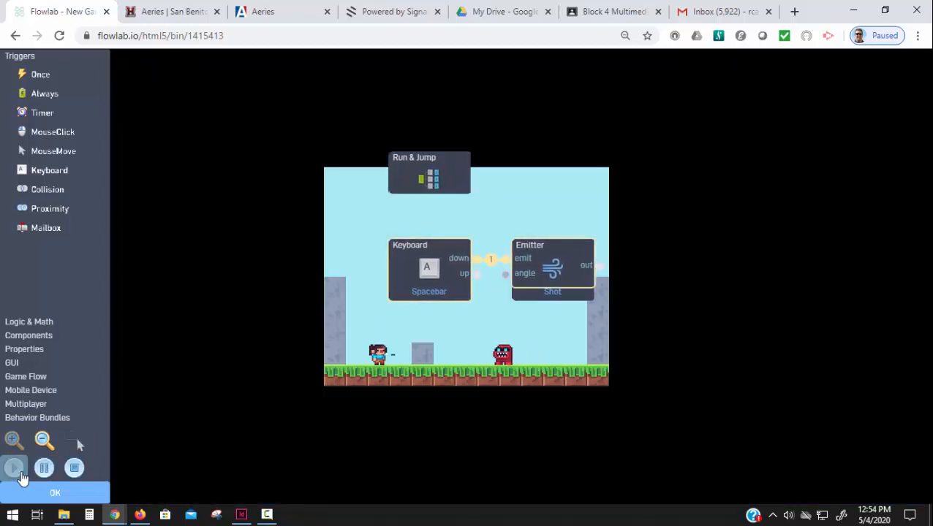
{"action": "key", "text": "Left"}
{"action": "key", "text": "space"}
{"action": "key", "text": "space"}
{"action": "key", "text": "Right"}
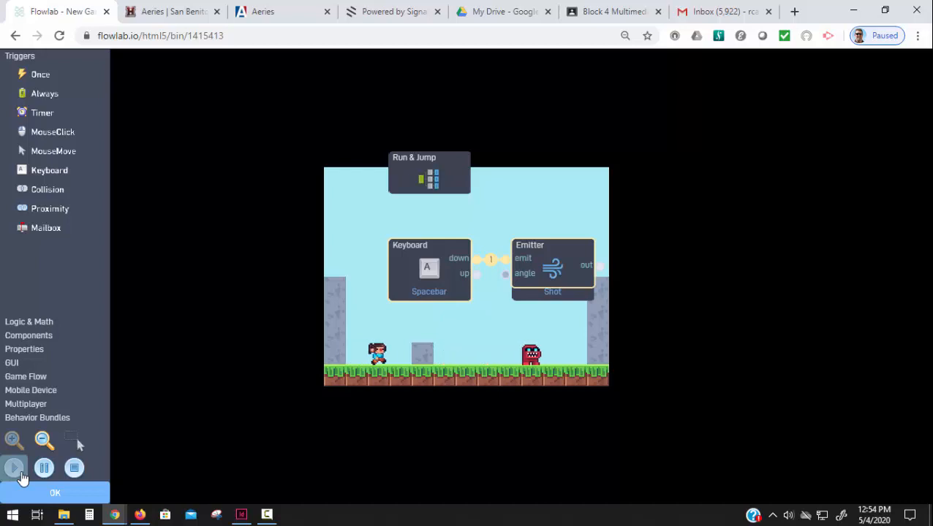
{"action": "key", "text": "space"}
{"action": "key", "text": "Left"}
{"action": "key", "text": "space"}
{"action": "key", "text": "Right"}
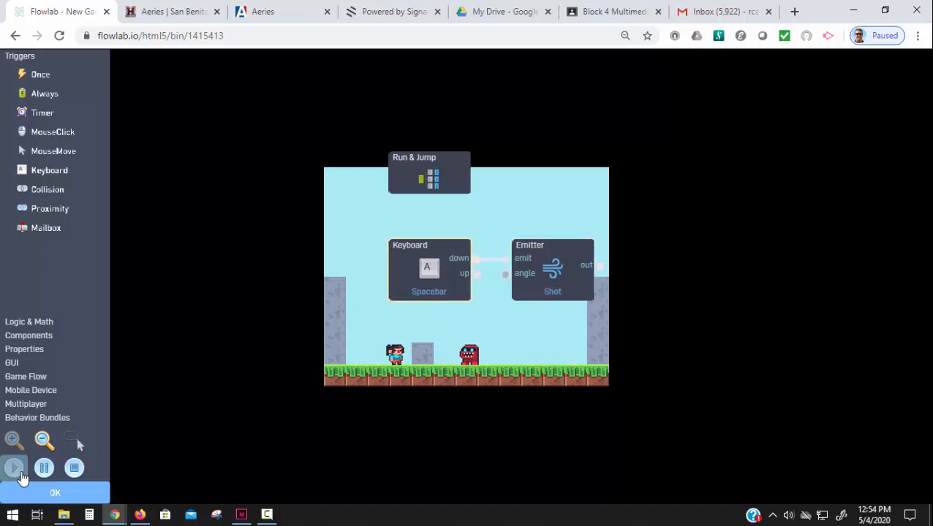
Step: Check the Emitter's settings, then end the test run and close the player's behaviors and properties
{"action": "left_click", "coordinate": [557, 272]}
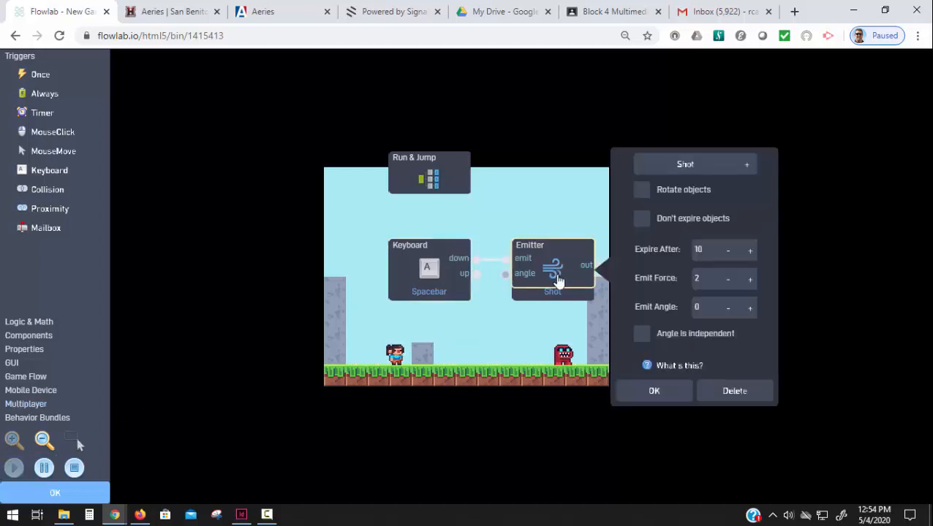
{"action": "left_click", "coordinate": [647, 399]}
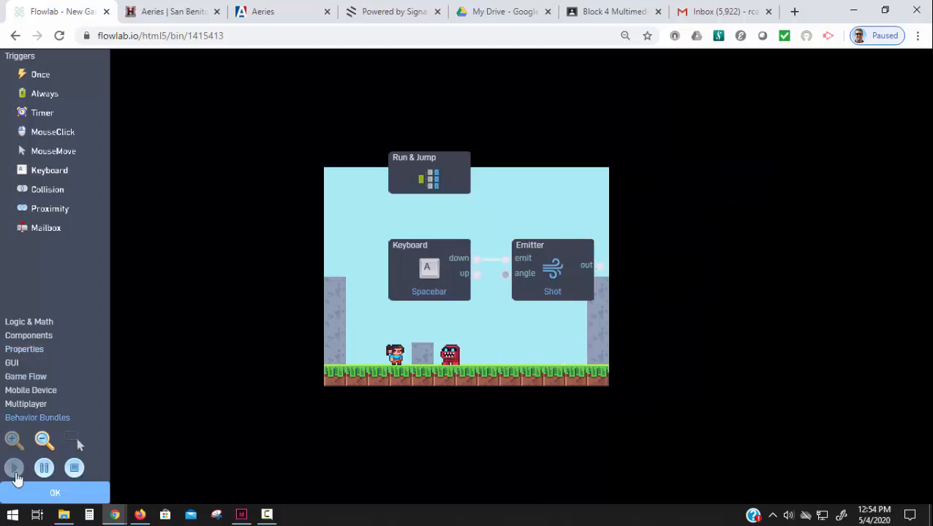
{"action": "left_click", "coordinate": [64, 494]}
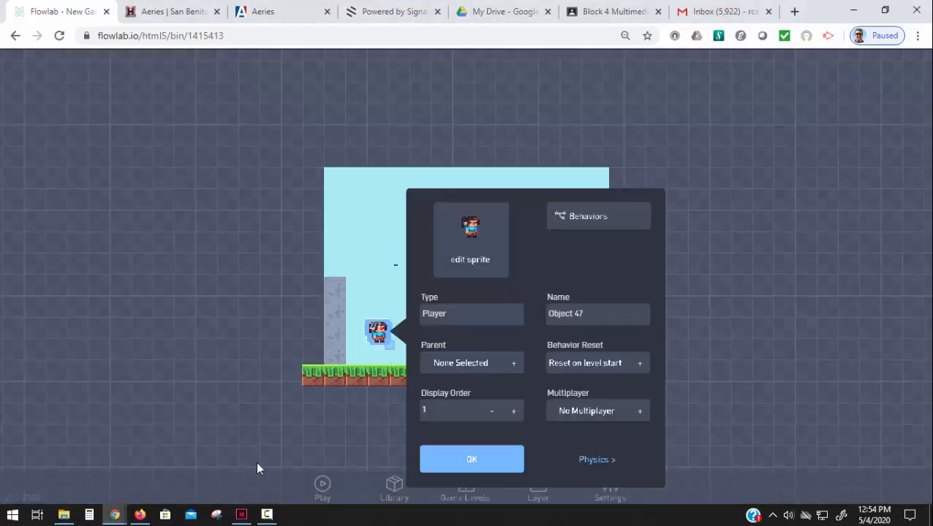
{"action": "left_click", "coordinate": [487, 460]}
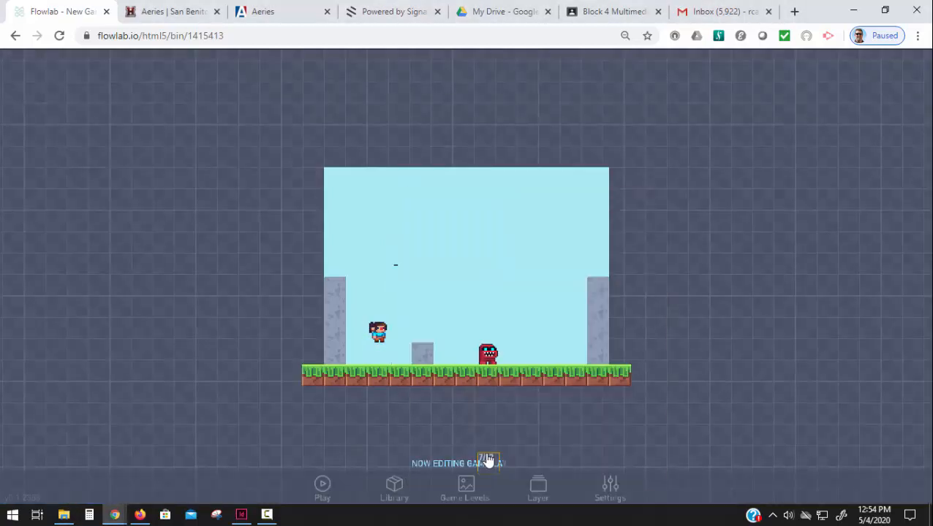
Step: Open the Shot object's behaviors and add an Always trigger near the upper left of the level area
{"action": "left_click", "coordinate": [395, 266]}
{"action": "left_click", "coordinate": [409, 257]}
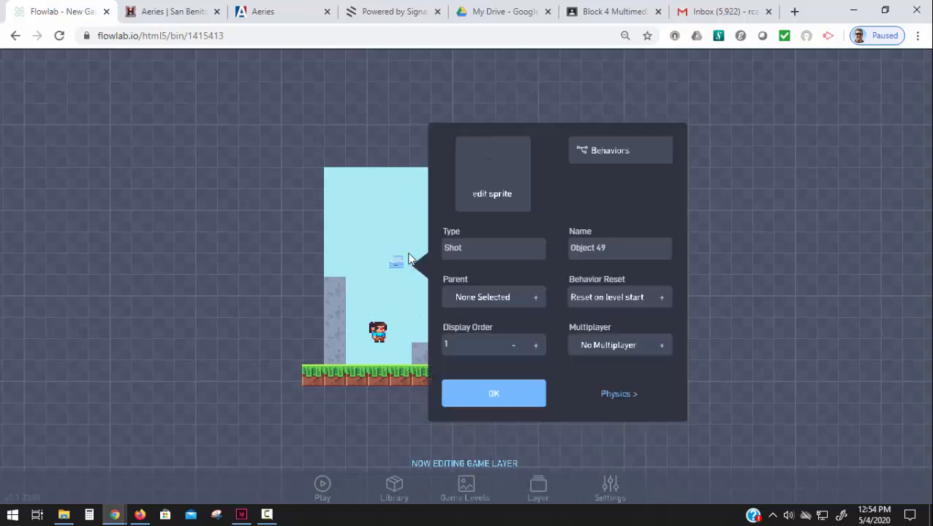
{"action": "left_click", "coordinate": [600, 161]}
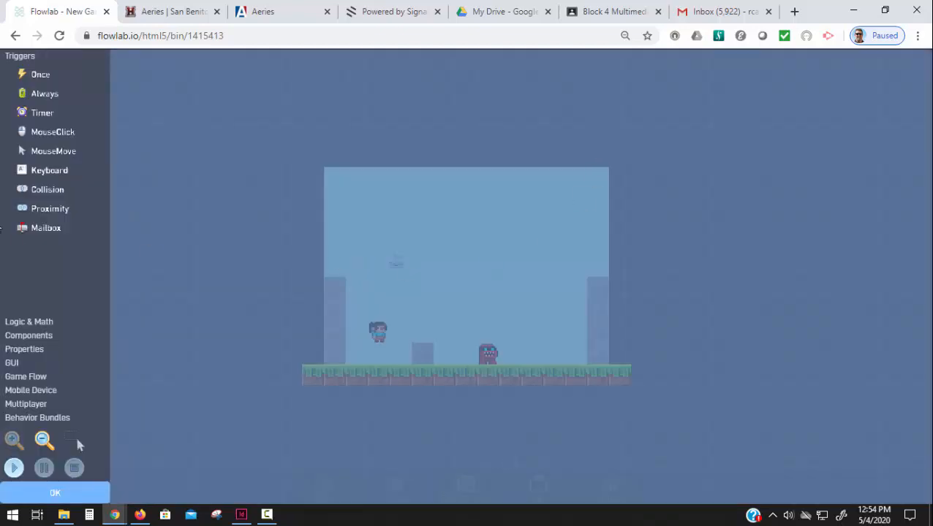
{"action": "left_click", "coordinate": [45, 95]}
{"action": "left_click_drag", "start_coordinate": [505, 275], "coordinate": [319, 166]}
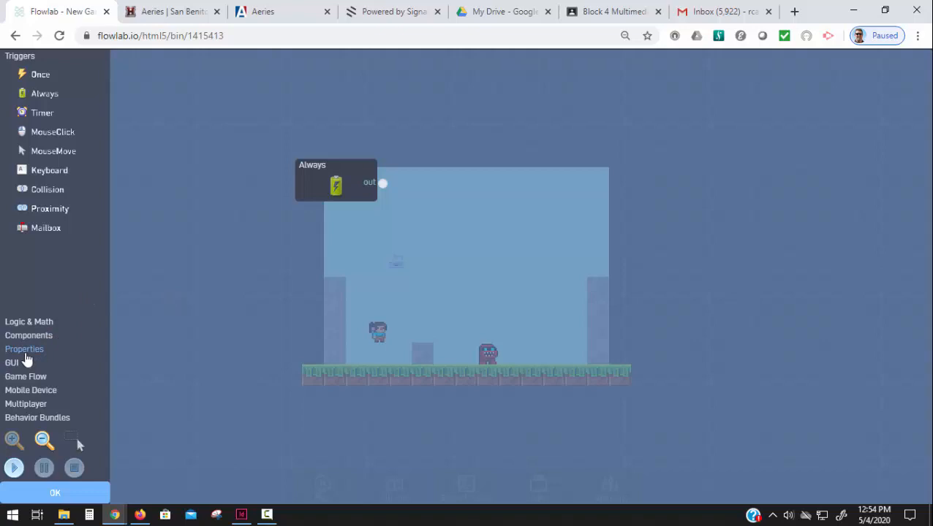
Step: Add a Number block beside the Always trigger and a Velocity block beyond it, lined up in one row
{"action": "left_click", "coordinate": [28, 322]}
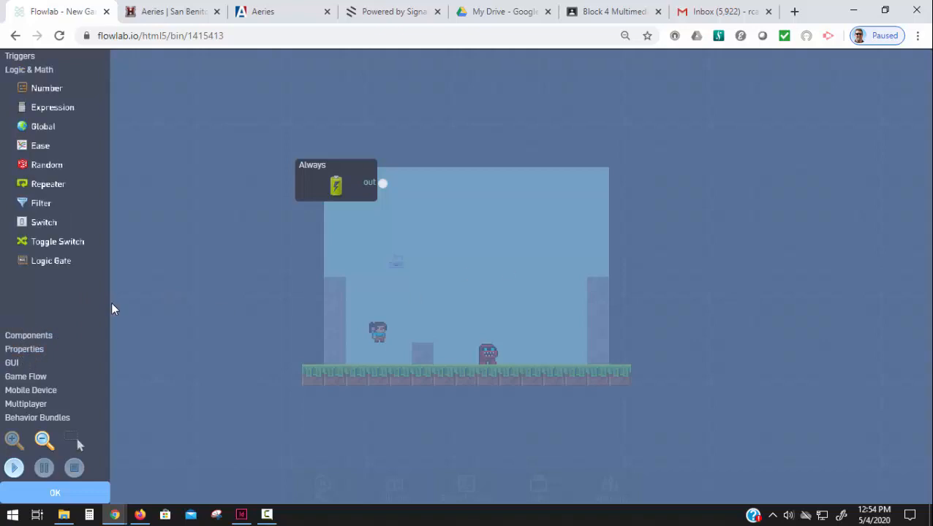
{"action": "left_click", "coordinate": [35, 91]}
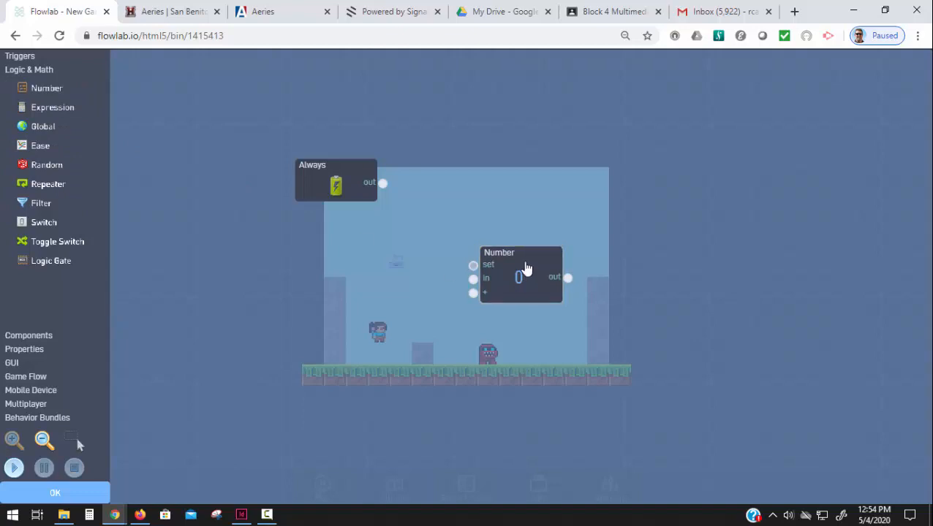
{"action": "left_click_drag", "start_coordinate": [525, 268], "coordinate": [462, 163]}
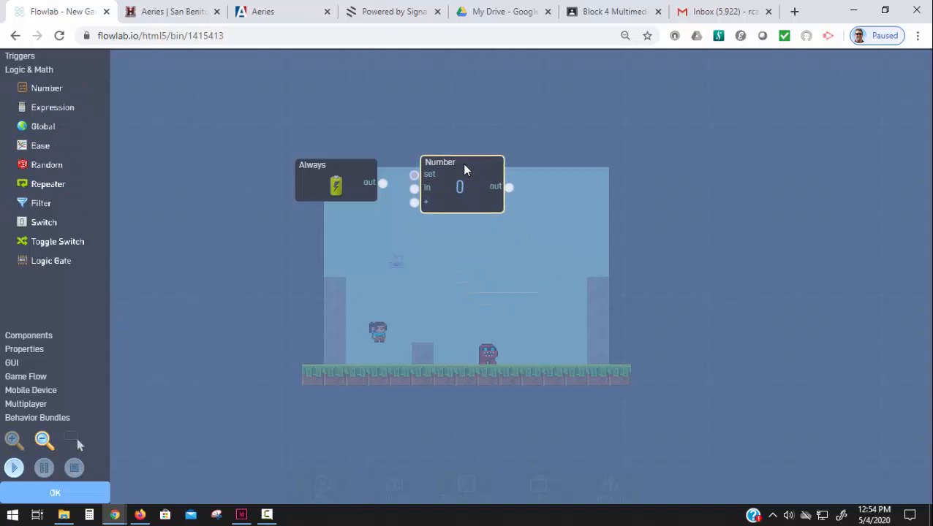
{"action": "left_click", "coordinate": [26, 350]}
{"action": "left_click", "coordinate": [44, 233]}
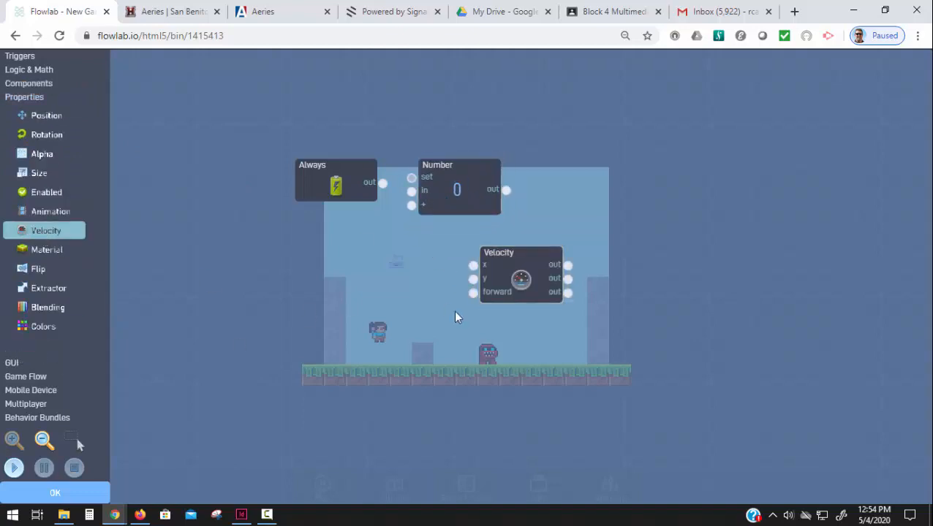
{"action": "left_click_drag", "start_coordinate": [516, 276], "coordinate": [501, 191]}
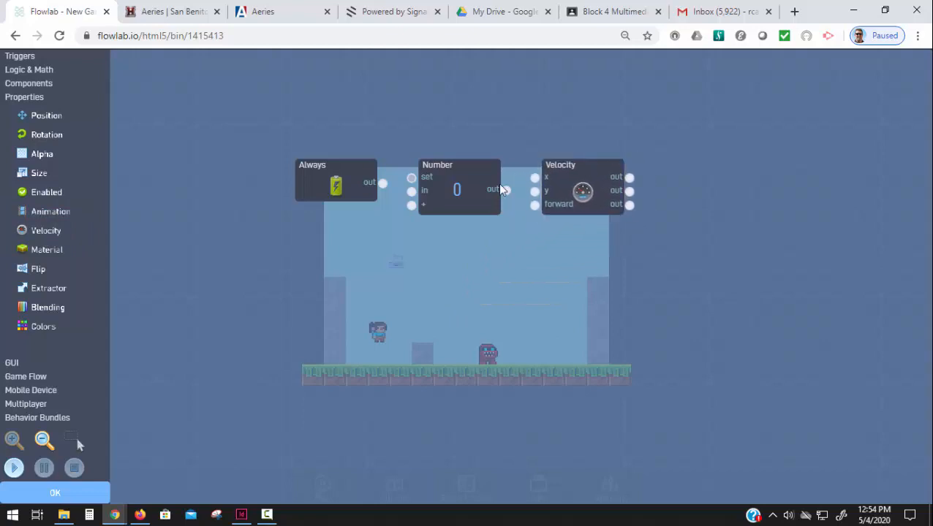
Step: Set the Number's value to 12 and wire Always out to Number in, and Number out to Velocity forward
{"action": "left_click", "coordinate": [501, 190]}
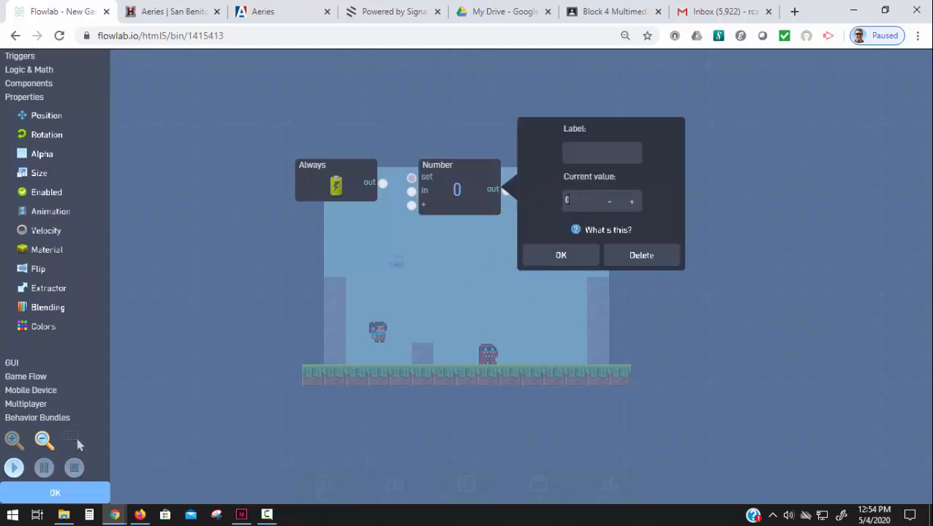
{"action": "type", "text": "12"}
{"action": "left_click", "coordinate": [577, 264]}
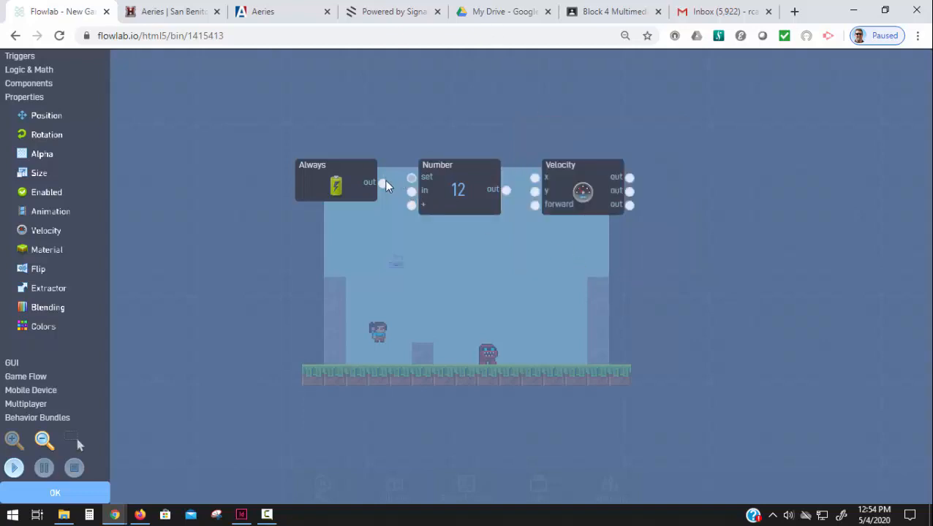
{"action": "left_click_drag", "start_coordinate": [383, 182], "coordinate": [409, 197]}
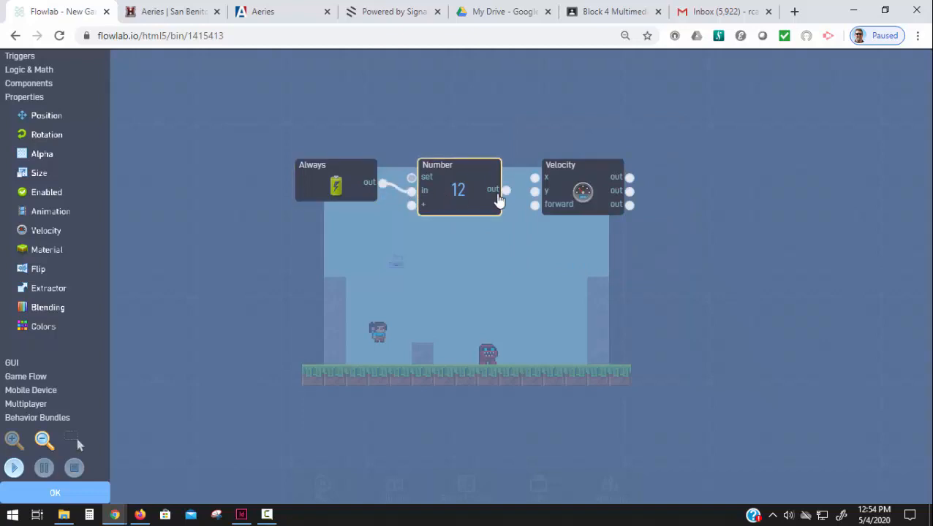
{"action": "left_click_drag", "start_coordinate": [506, 193], "coordinate": [536, 208]}
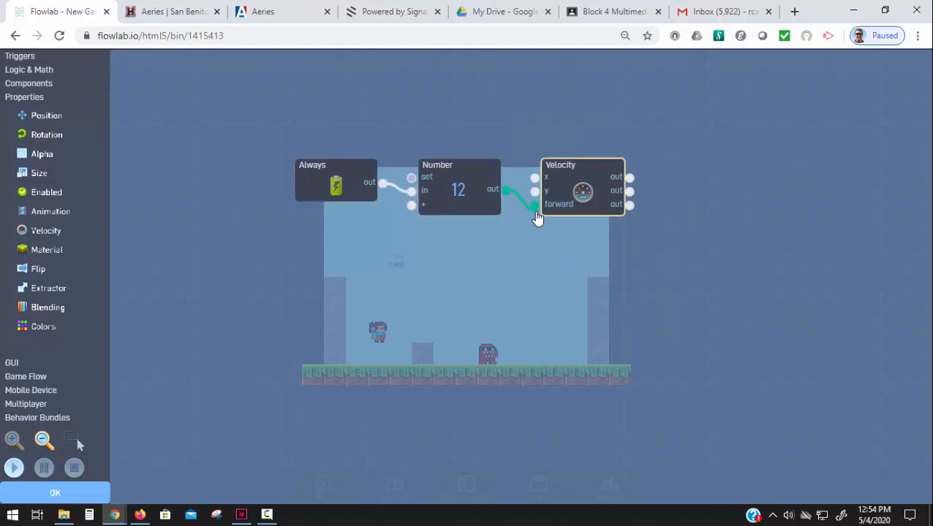
Step: Test-run the game while moving the player left and right, then close the Shot's behaviors and properties
{"action": "left_click", "coordinate": [15, 468]}
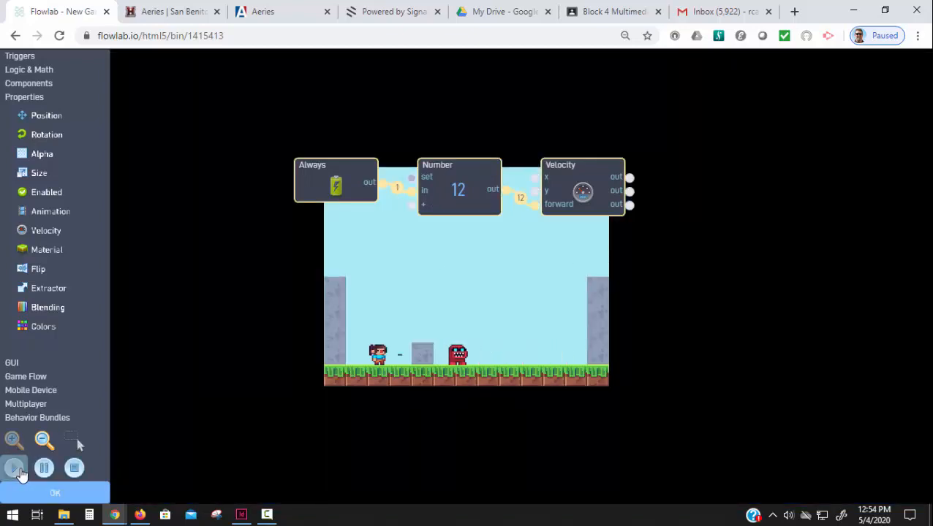
{"action": "key", "text": "Right"}
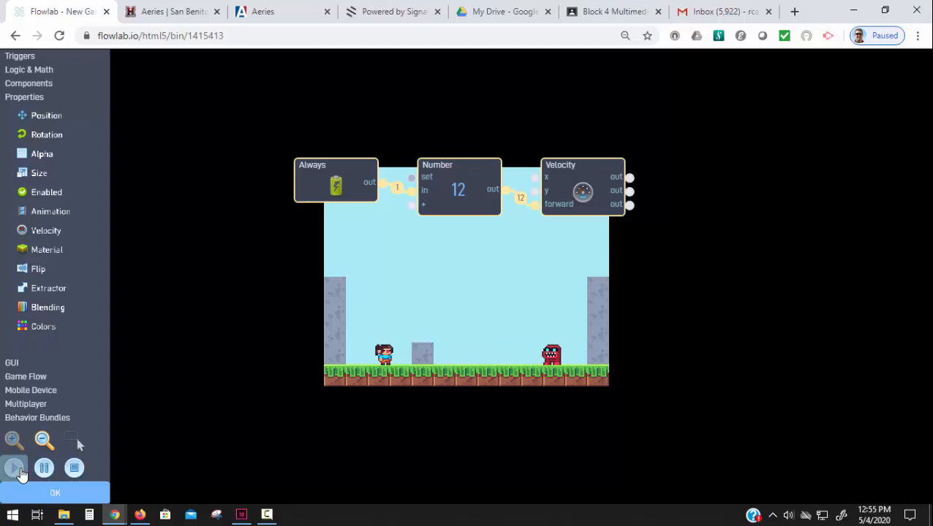
{"action": "key", "text": "Left"}
{"action": "key", "text": "Right"}
{"action": "key", "text": "Left"}
{"action": "key", "text": "Right"}
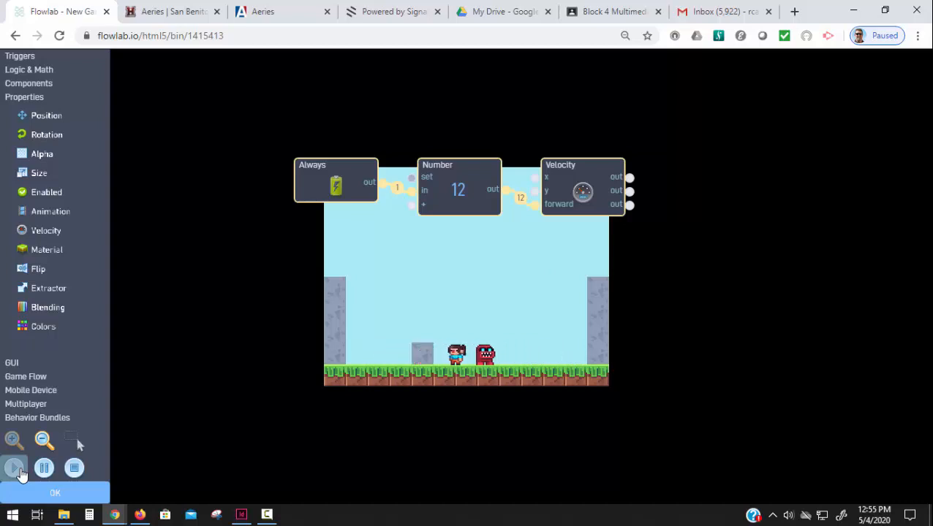
{"action": "key", "text": "Right"}
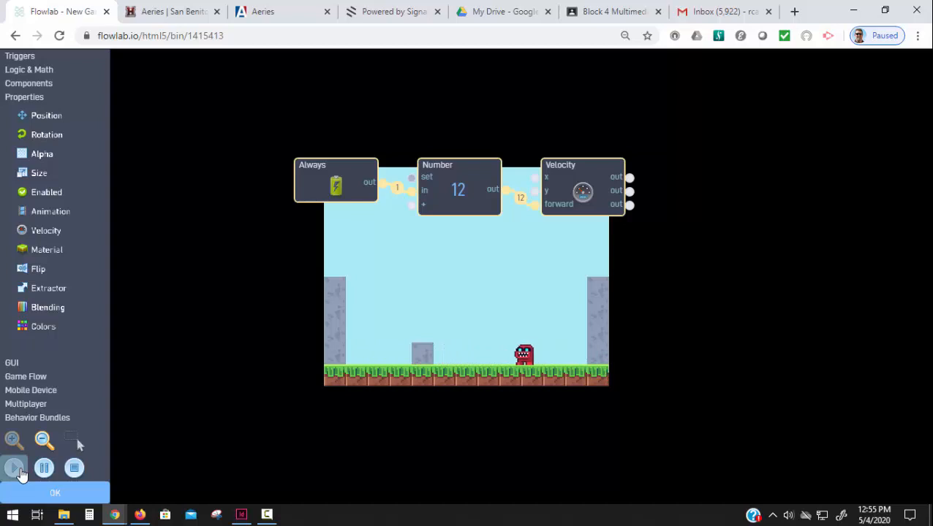
{"action": "left_click", "coordinate": [21, 476]}
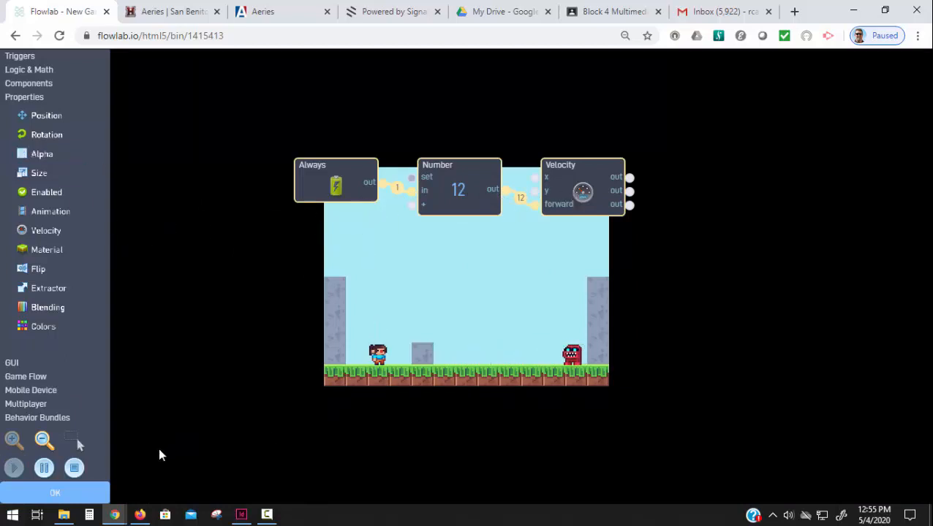
{"action": "left_click", "coordinate": [88, 495]}
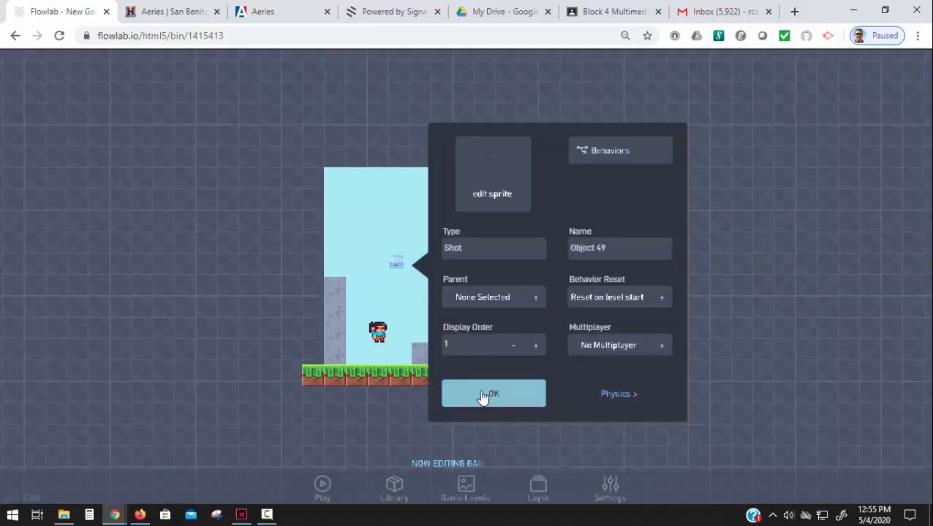
{"action": "left_click", "coordinate": [483, 395]}
Step: Open the player's behaviors and check the Emitter's expiry, force and angle settings
{"action": "left_click", "coordinate": [380, 331]}
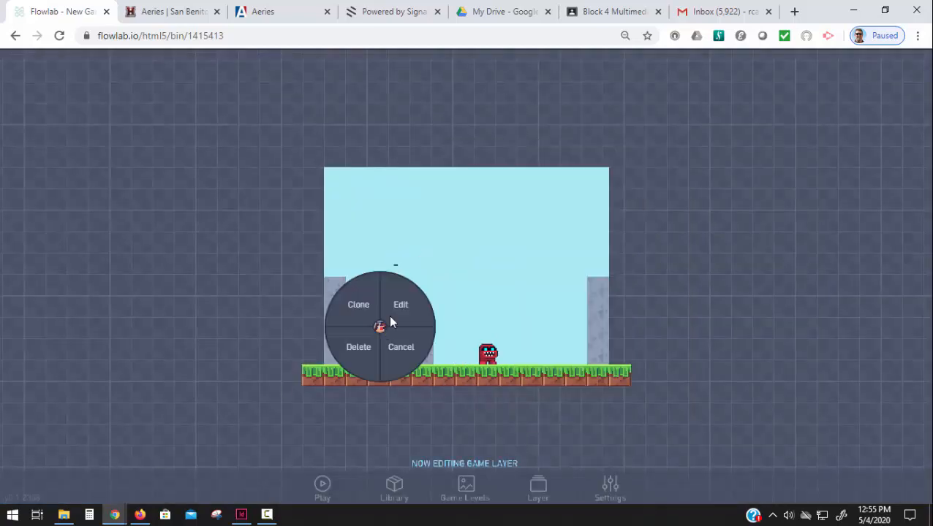
{"action": "left_click", "coordinate": [400, 309]}
{"action": "left_click", "coordinate": [606, 224]}
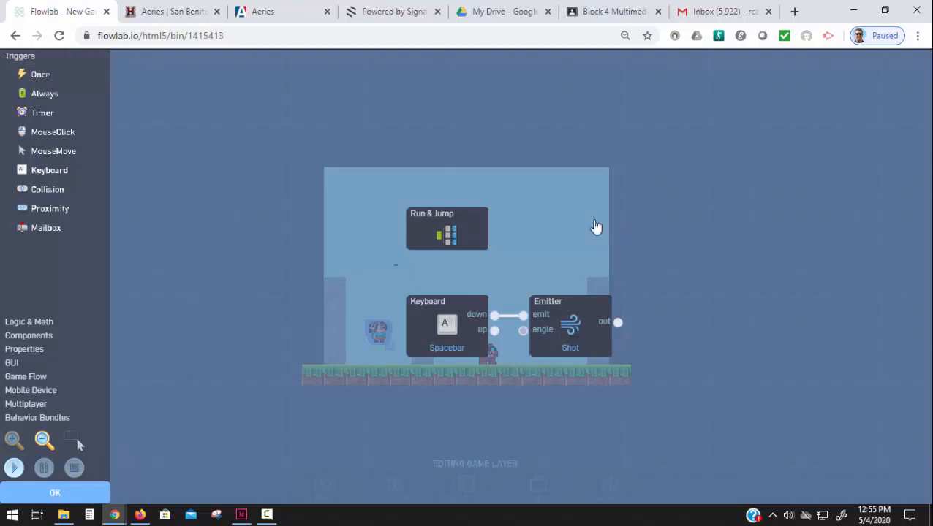
{"action": "left_click", "coordinate": [576, 326]}
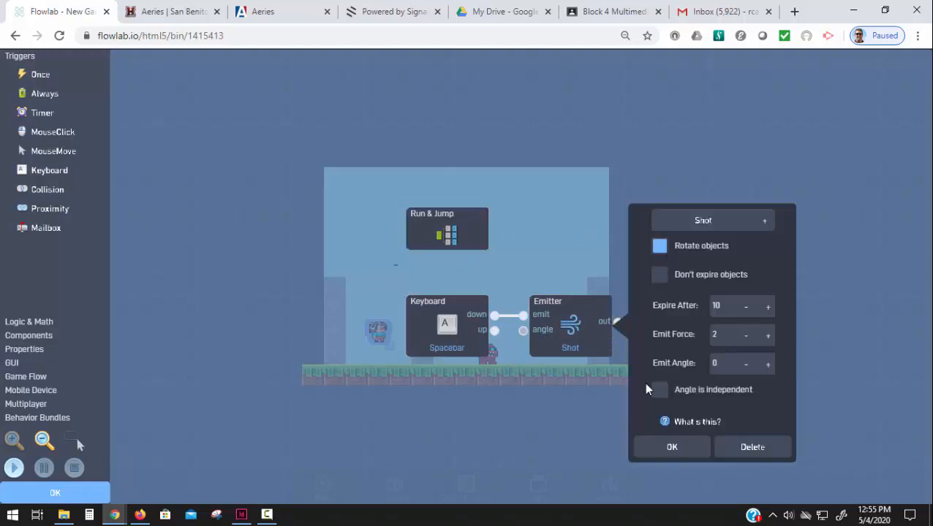
{"action": "left_click", "coordinate": [659, 451]}
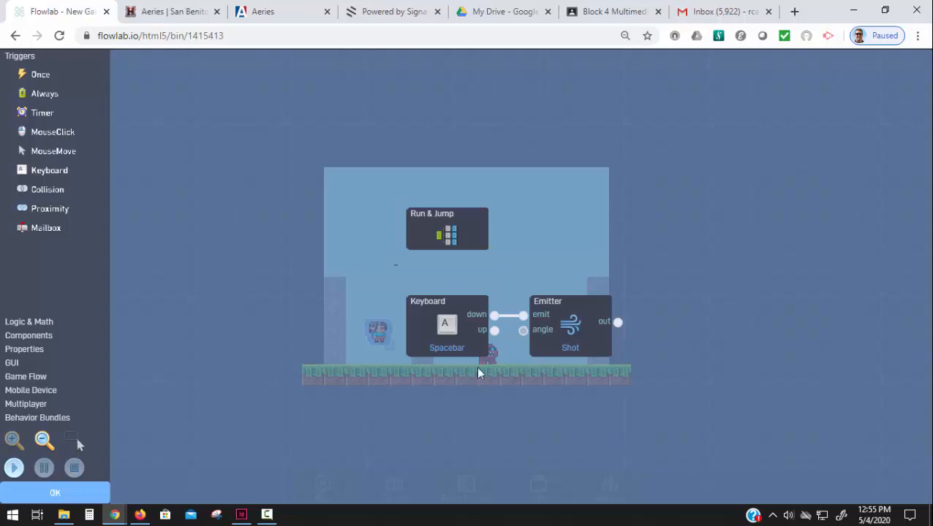
Step: Test-run firing shots with the Spacebar while turning and jumping, then close the player's behaviors and properties
{"action": "left_click", "coordinate": [22, 472]}
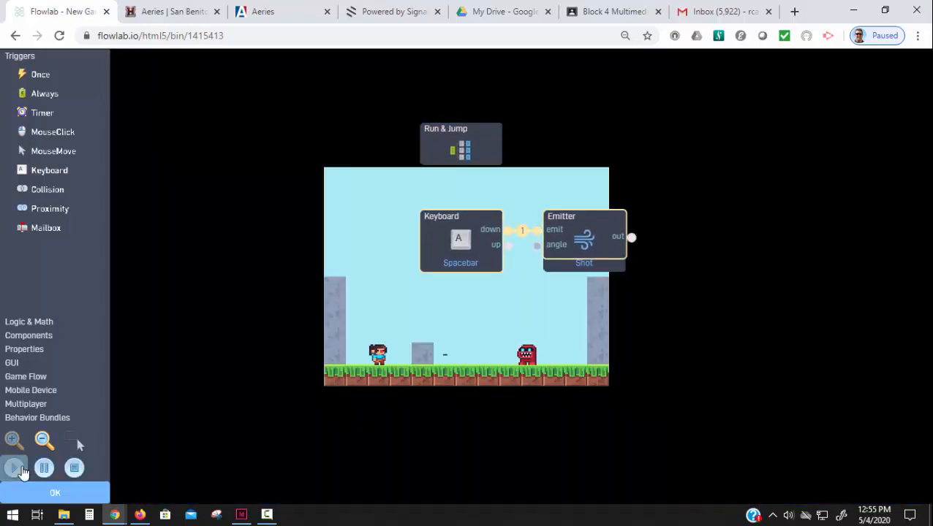
{"action": "key", "text": "Left"}
{"action": "key", "text": "space"}
{"action": "key", "text": "Right"}
{"action": "key", "text": "space"}
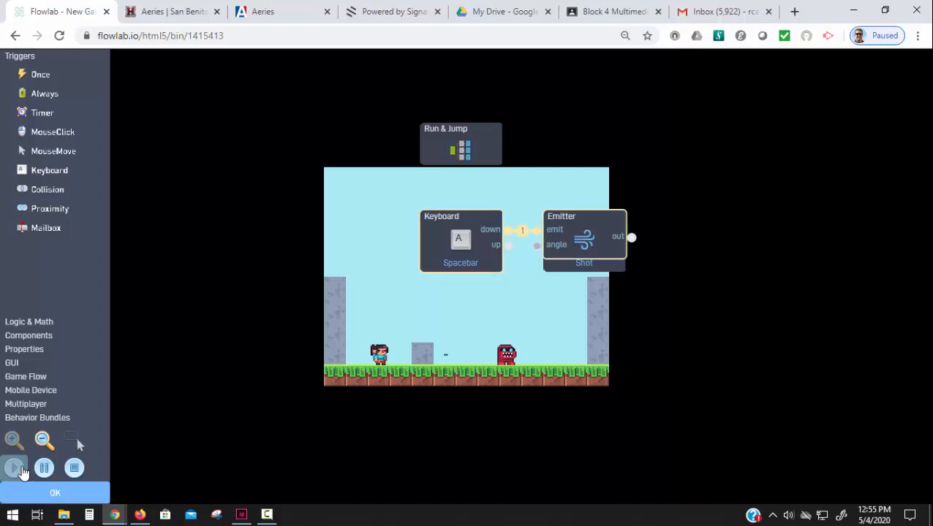
{"action": "key", "text": "Left"}
{"action": "key", "text": "space"}
{"action": "key", "text": "Right"}
{"action": "key", "text": "Left"}
{"action": "key", "text": "space"}
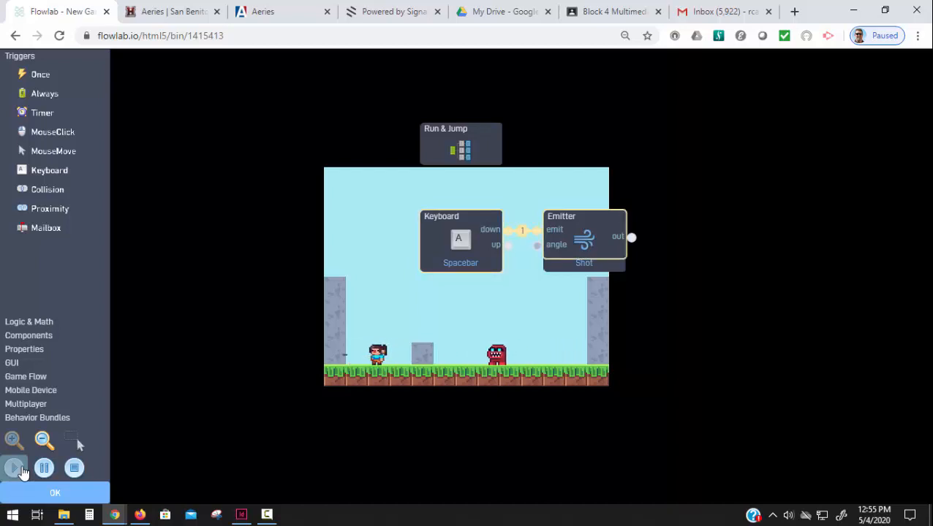
{"action": "key", "text": "Right"}
{"action": "key", "text": "Up"}
{"action": "key", "text": "space"}
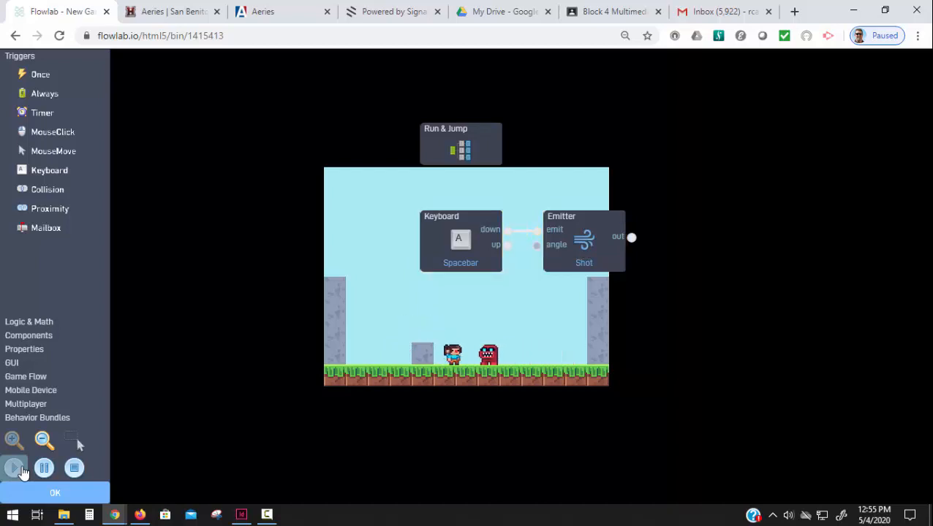
{"action": "left_click", "coordinate": [46, 495]}
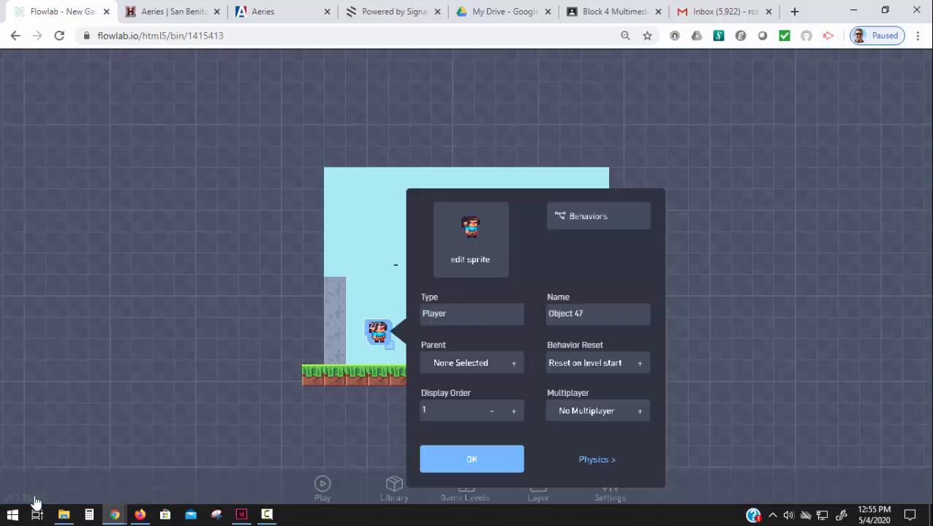
{"action": "left_click", "coordinate": [469, 461]}
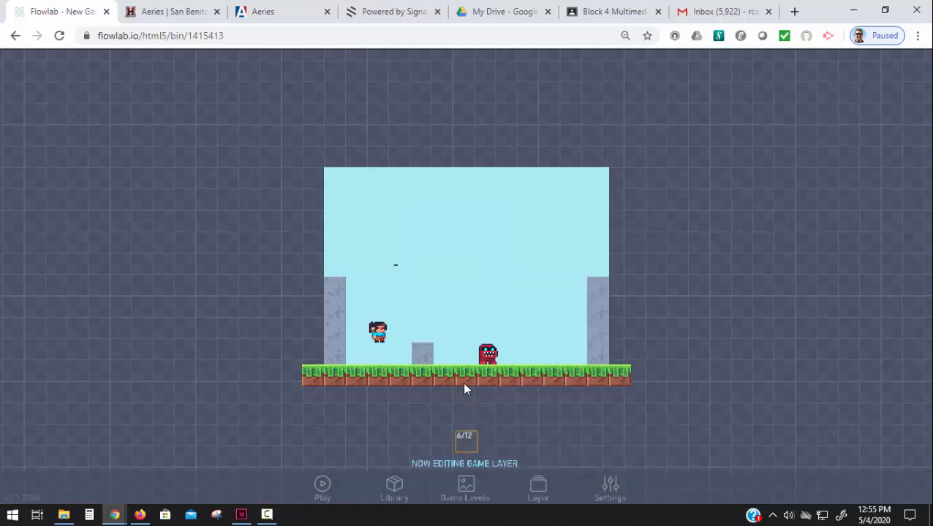
Step: Reopen the Shot object's behaviors and add a Collision trigger above the Always trigger
{"action": "left_click", "coordinate": [397, 268]}
{"action": "left_click", "coordinate": [415, 249]}
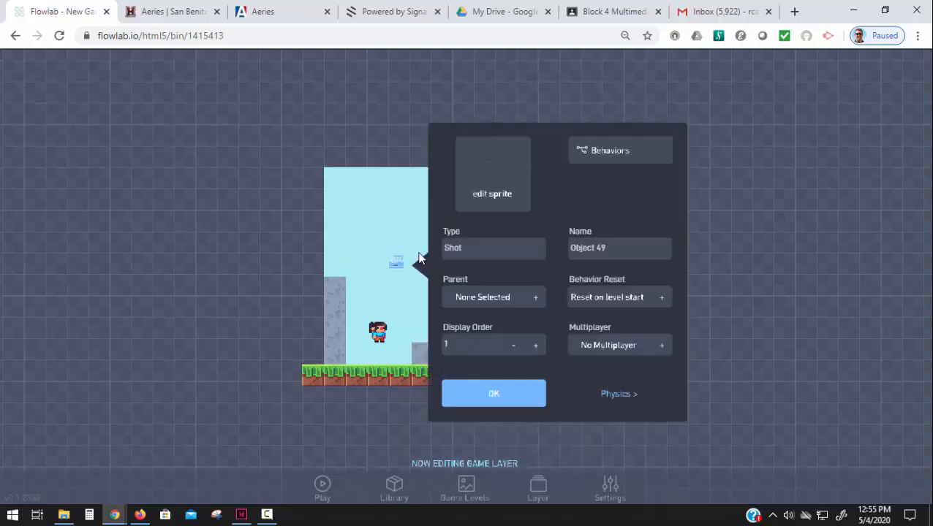
{"action": "left_click", "coordinate": [610, 150]}
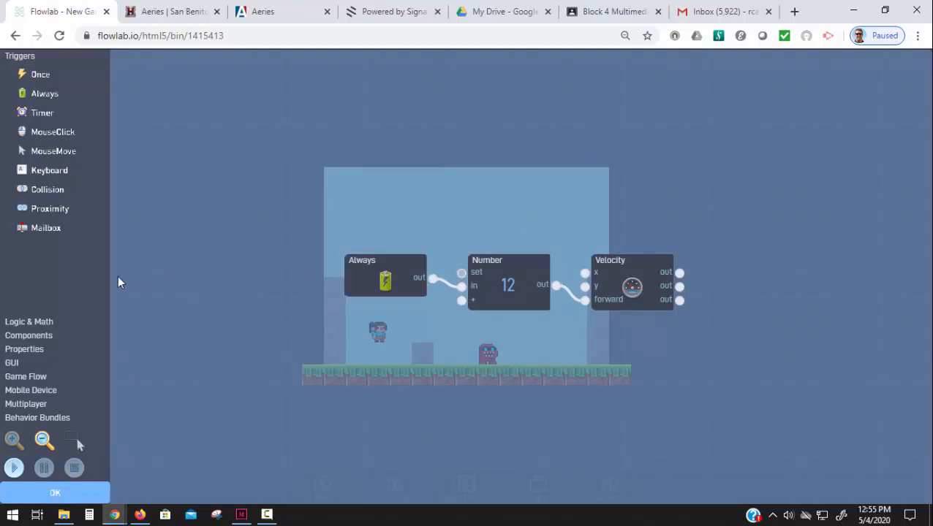
{"action": "left_click", "coordinate": [37, 191]}
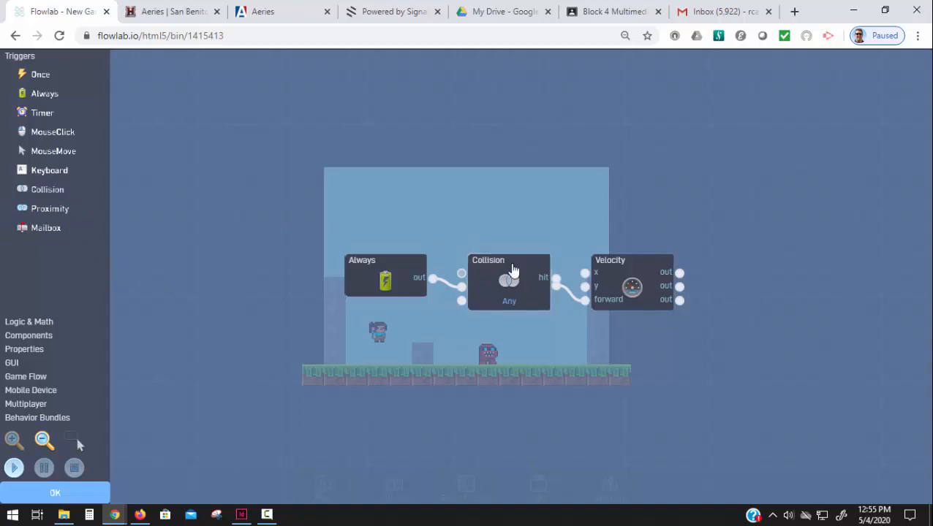
{"action": "left_click_drag", "start_coordinate": [512, 271], "coordinate": [401, 179]}
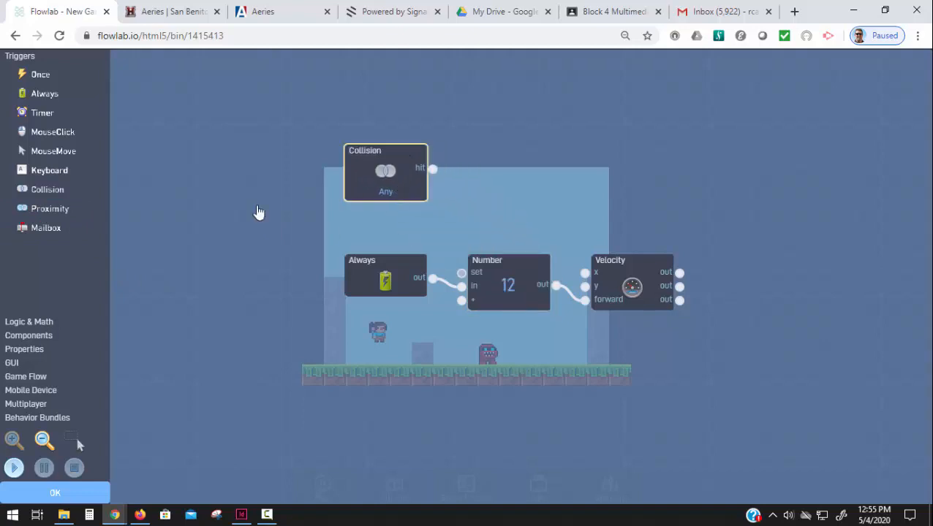
Step: Add a Destroyer component beside the Collision trigger and connect Collision's hit output to its destroy input
{"action": "left_click", "coordinate": [29, 336]}
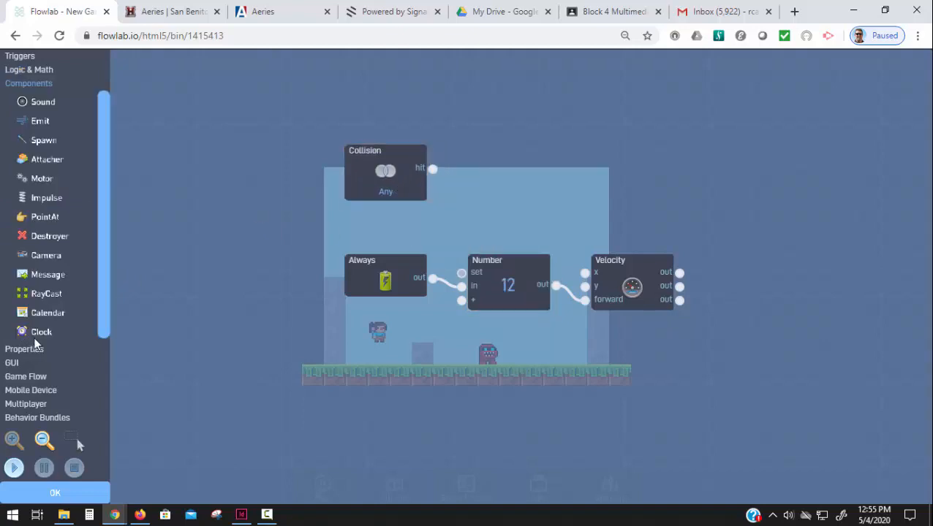
{"action": "left_click", "coordinate": [40, 237]}
{"action": "left_click_drag", "start_coordinate": [533, 258], "coordinate": [526, 152]}
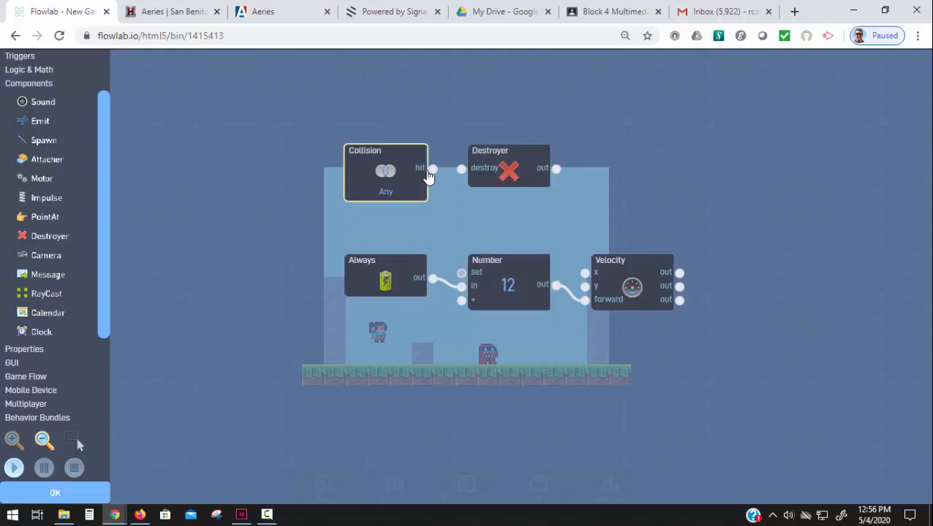
{"action": "left_click_drag", "start_coordinate": [433, 172], "coordinate": [462, 175]}
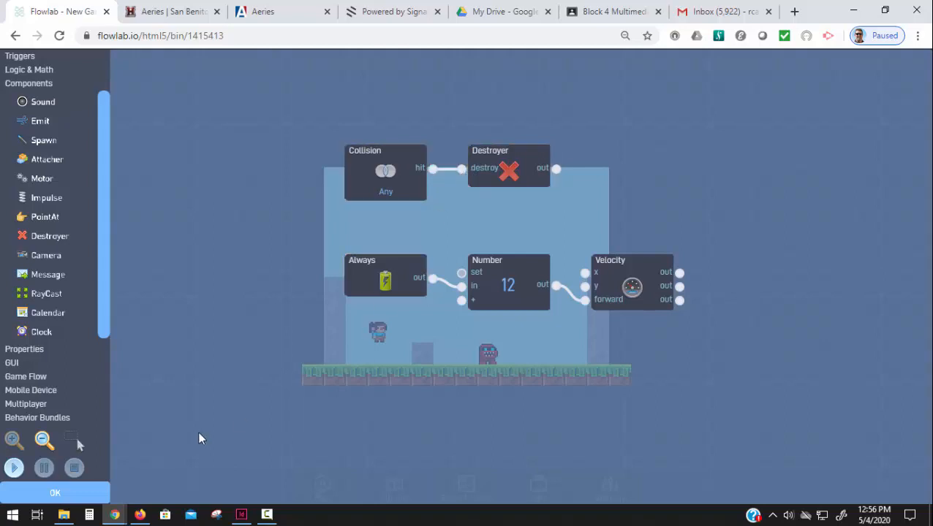
Step: Test-run the level with the Shot's collision behavior, then stop it and close the Shot's behaviors
{"action": "left_click", "coordinate": [15, 468]}
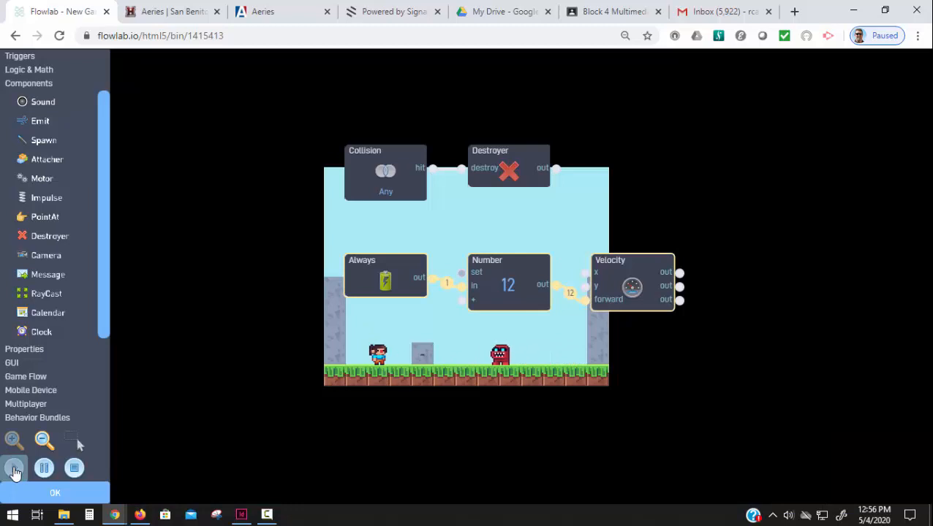
{"action": "left_click", "coordinate": [74, 468]}
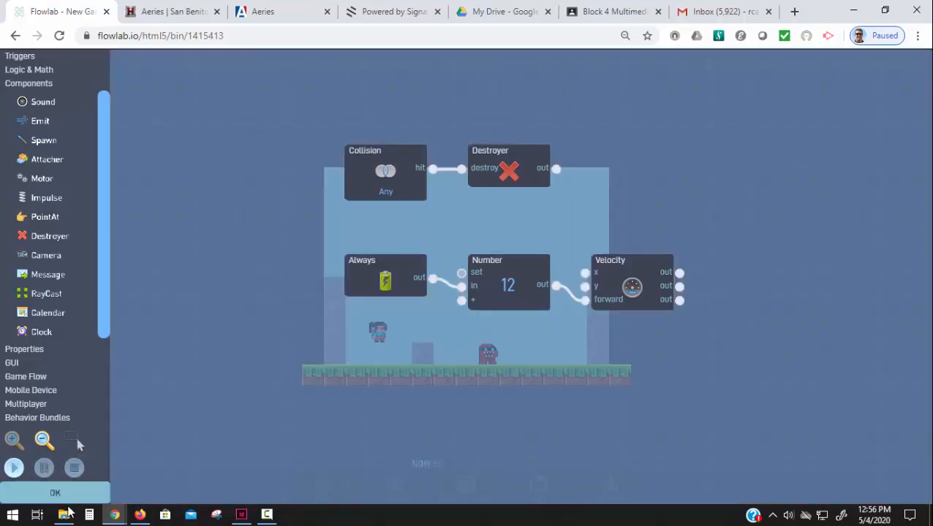
{"action": "left_click", "coordinate": [82, 499]}
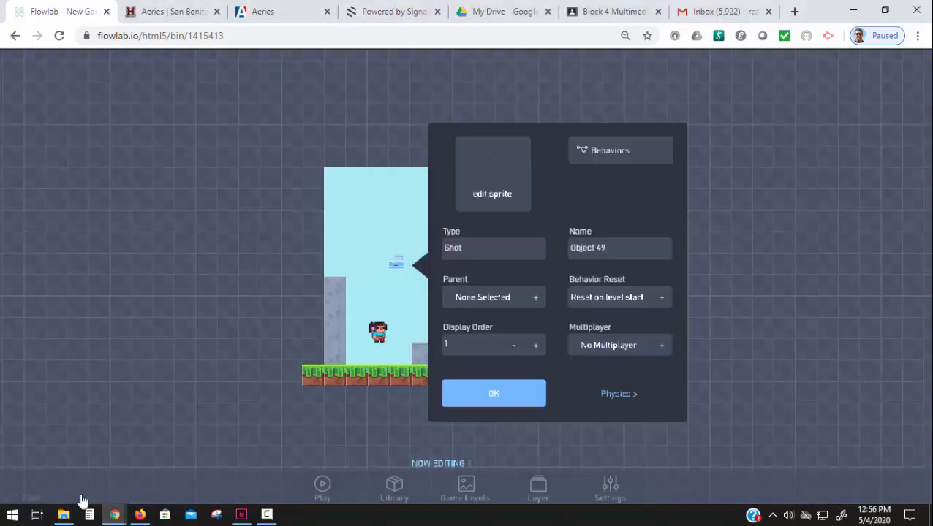
Step: Make the Shot object movable in its physics settings, then test-run the level and return to the editor
{"action": "left_click", "coordinate": [621, 398]}
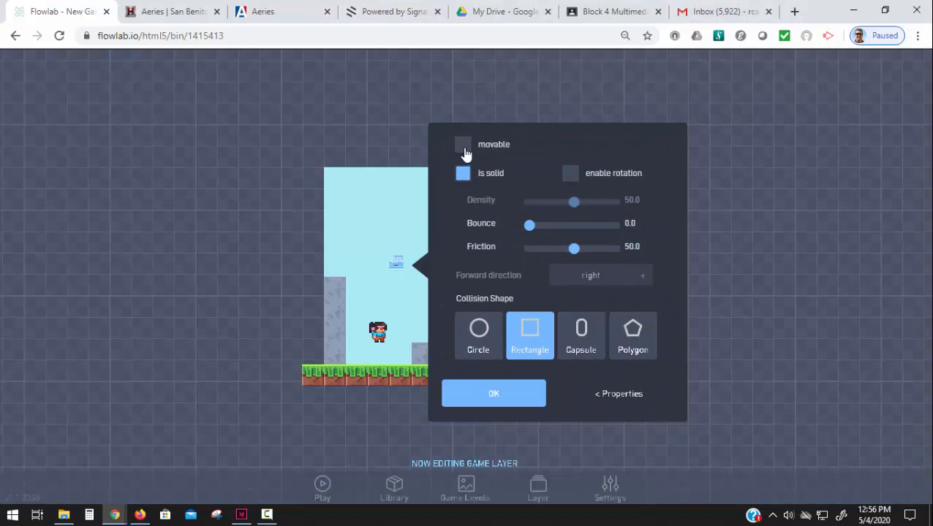
{"action": "left_click", "coordinate": [463, 144]}
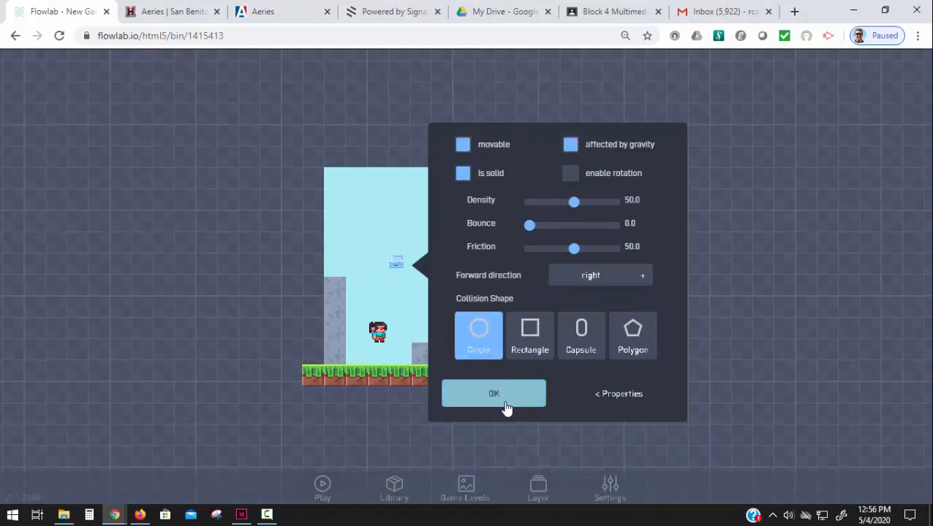
{"action": "left_click", "coordinate": [503, 402]}
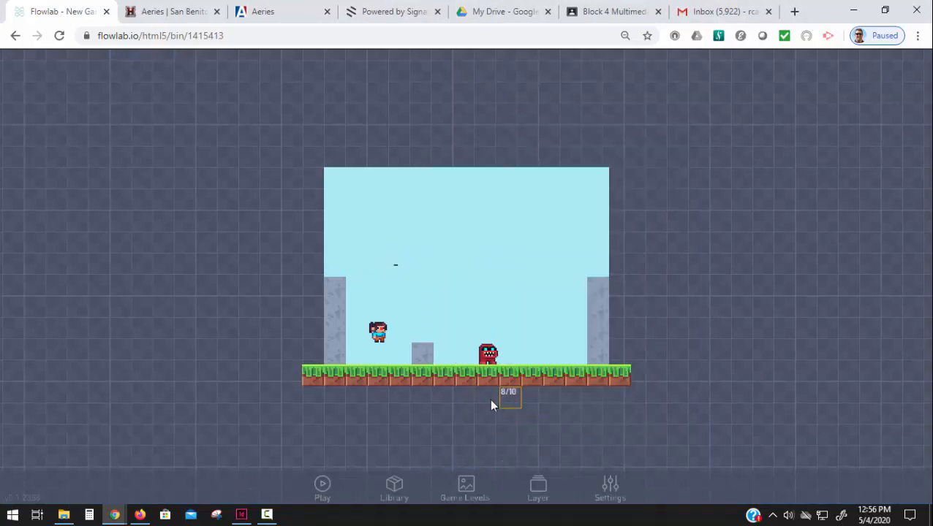
{"action": "left_click", "coordinate": [321, 485]}
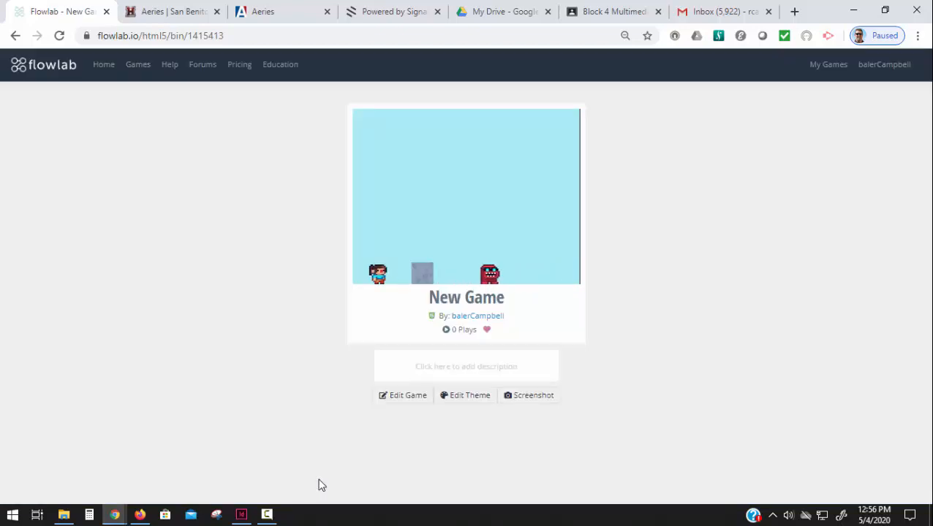
{"action": "key", "text": "Escape"}
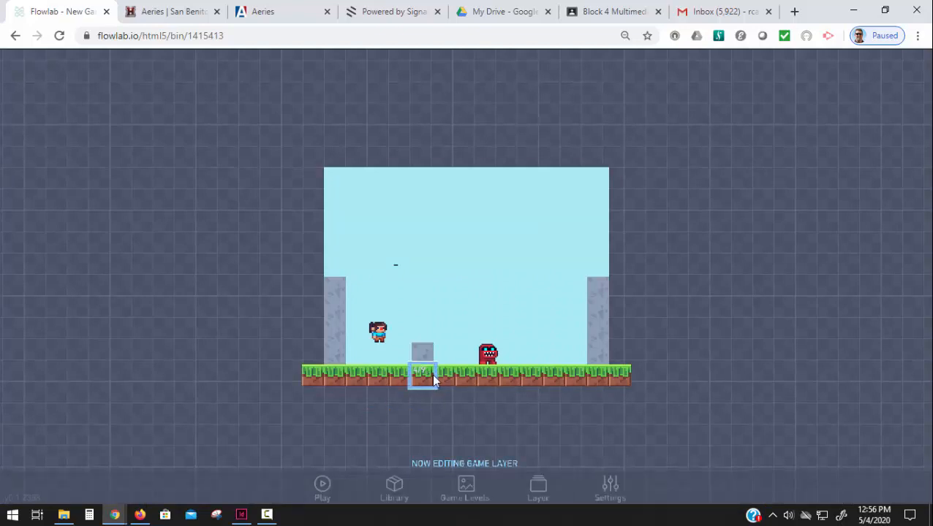
Step: Open the Enemy's behaviors and add a second Collision trigger above the Wall collision
{"action": "left_click", "coordinate": [482, 356]}
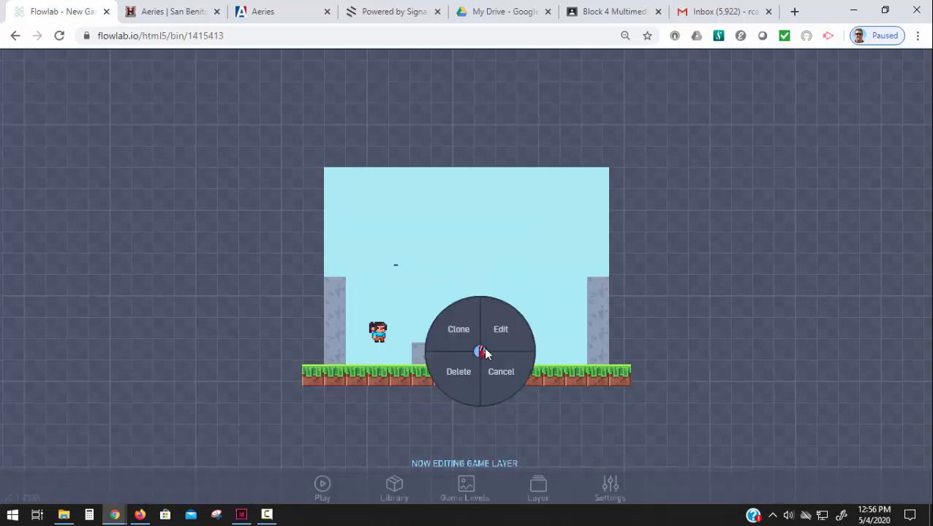
{"action": "left_click", "coordinate": [492, 338]}
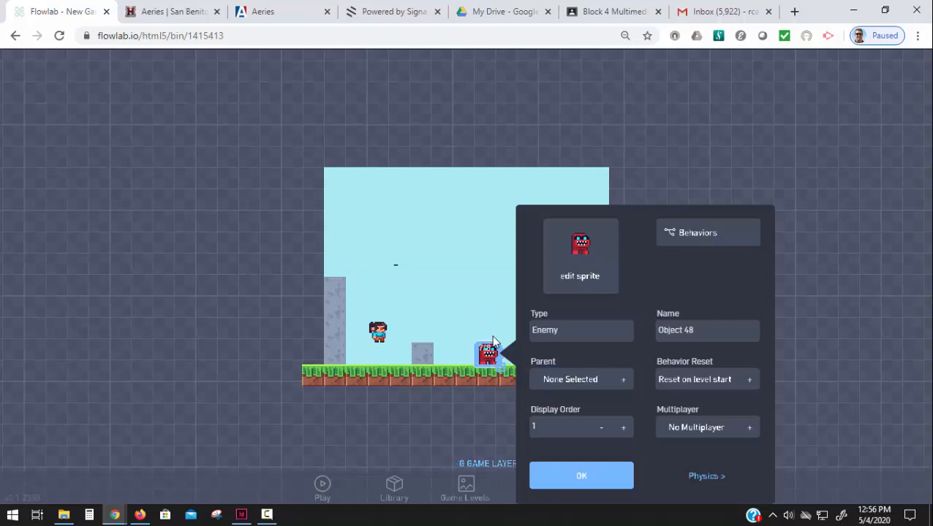
{"action": "left_click", "coordinate": [691, 241]}
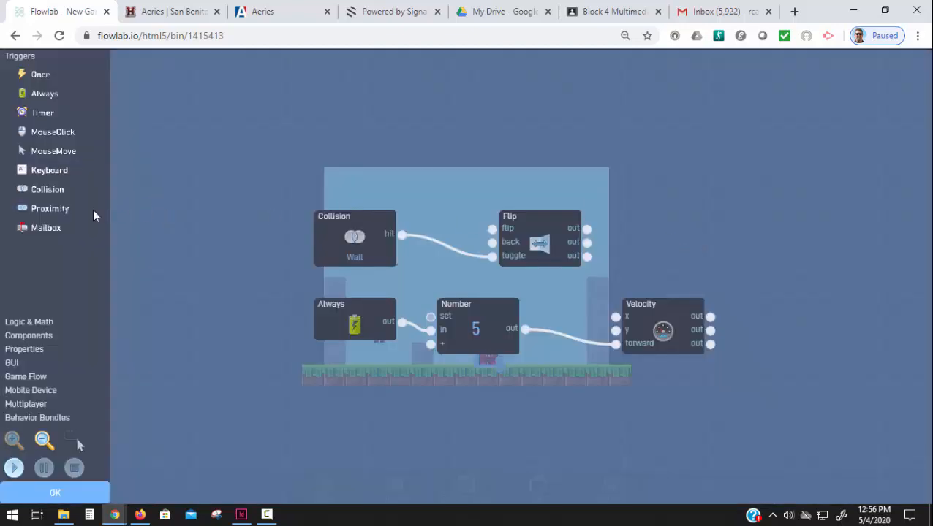
{"action": "left_click", "coordinate": [47, 189]}
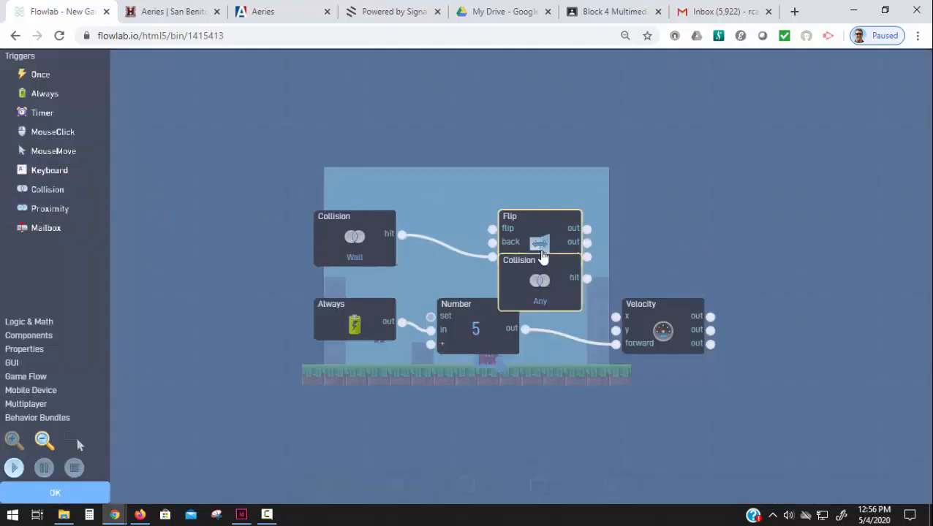
{"action": "left_click_drag", "start_coordinate": [542, 256], "coordinate": [344, 102]}
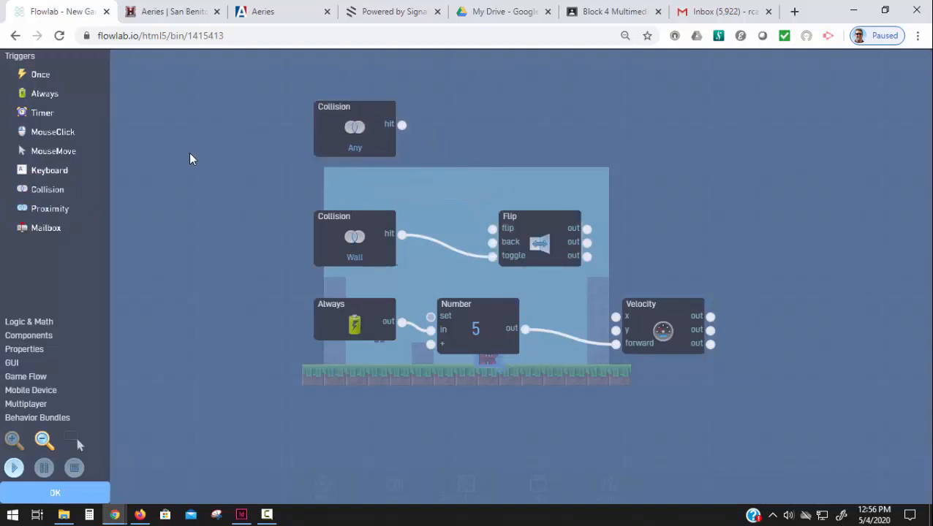
Step: Add a Destroyer component beside the Enemy's new Collision trigger and connect its hit output to the destroy input
{"action": "left_click", "coordinate": [40, 351]}
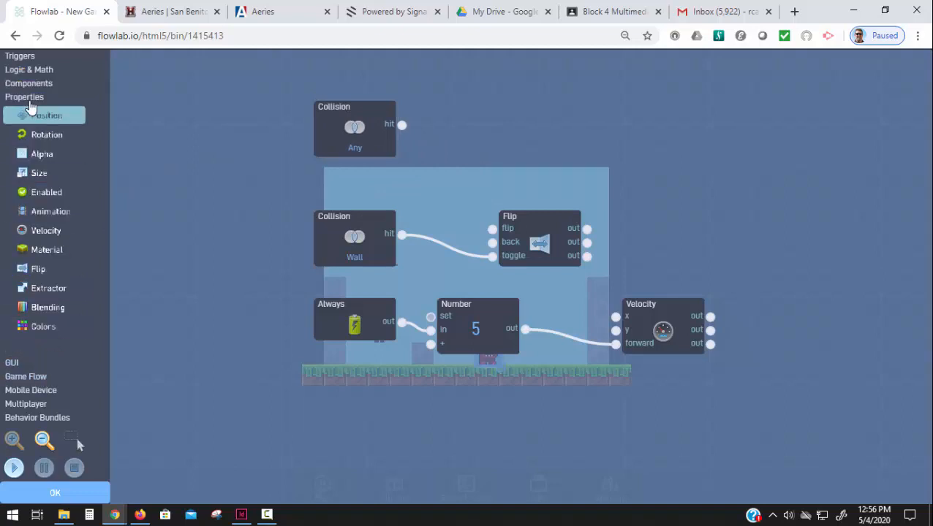
{"action": "left_click", "coordinate": [29, 83]}
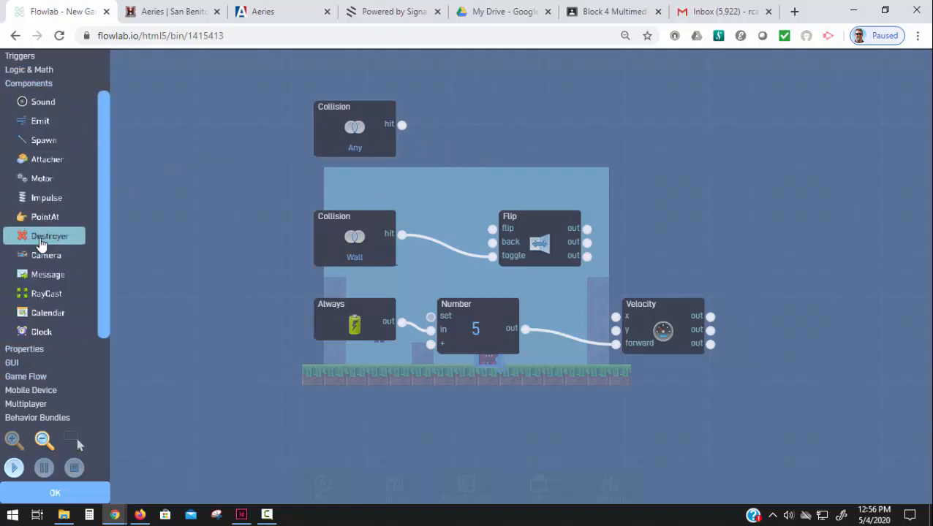
{"action": "left_click_drag", "start_coordinate": [37, 245], "coordinate": [468, 139]}
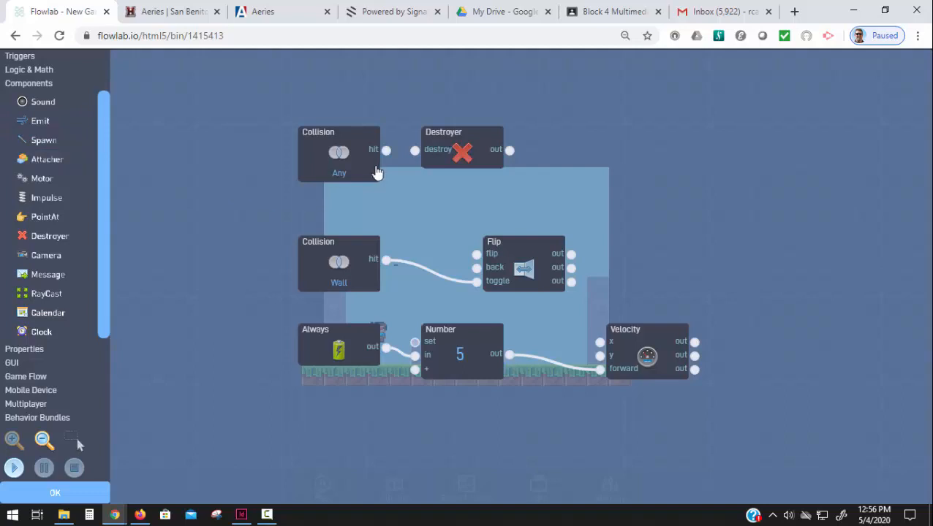
{"action": "left_click_drag", "start_coordinate": [386, 149], "coordinate": [415, 150]}
{"action": "left_click_drag", "start_coordinate": [433, 218], "coordinate": [449, 119]}
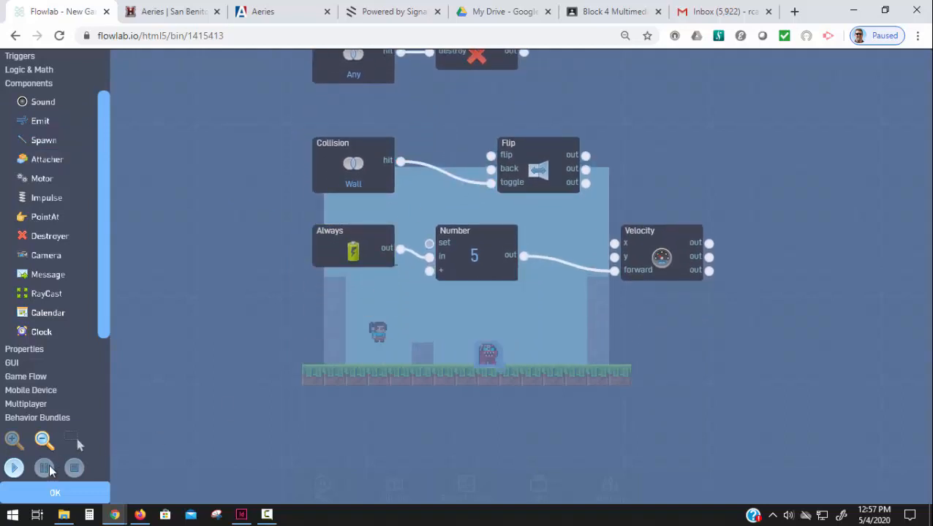
Step: Test-run the level twice with the Enemy's any-type collision destroyer, stopping each run
{"action": "left_click", "coordinate": [16, 471]}
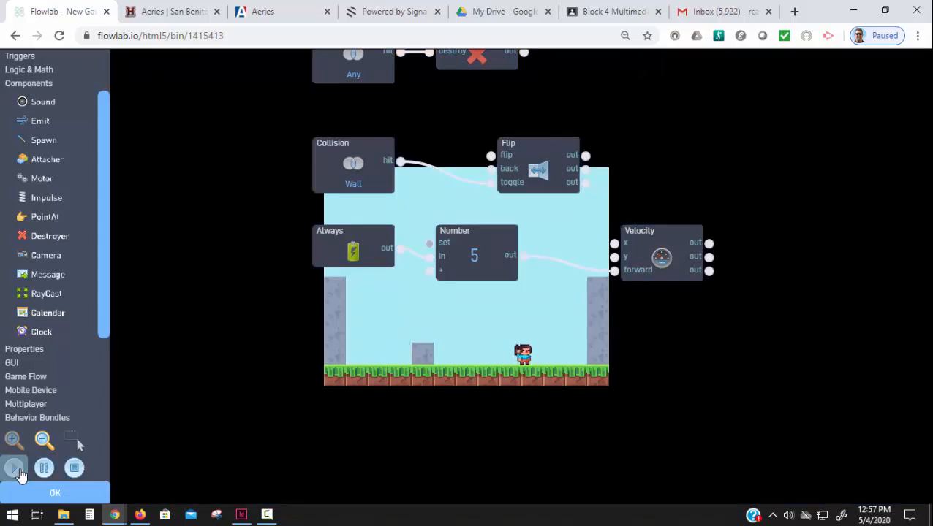
{"action": "left_click", "coordinate": [16, 470]}
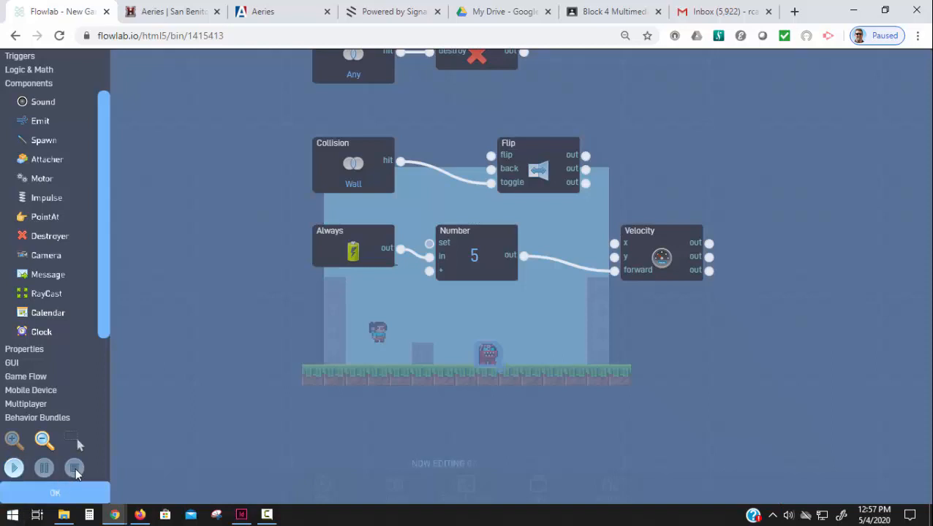
{"action": "left_click", "coordinate": [14, 469]}
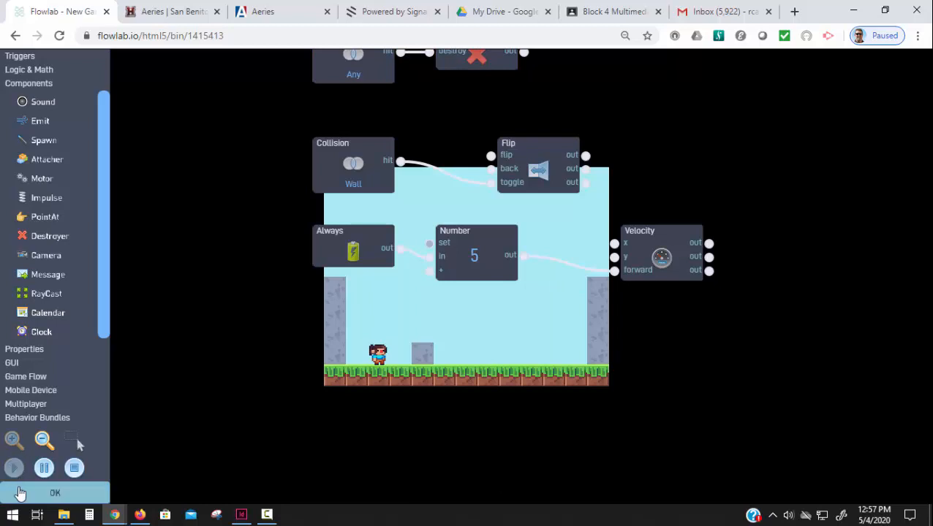
{"action": "left_click", "coordinate": [76, 469]}
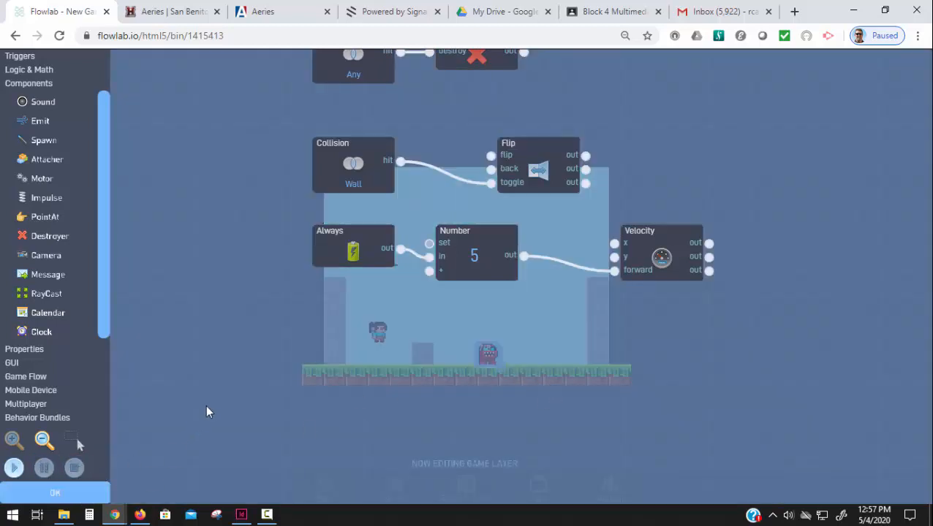
Step: Restrict the Enemy's Collision trigger wired to the Destroyer to the Shot type
{"action": "left_click_drag", "start_coordinate": [207, 406], "coordinate": [212, 443]}
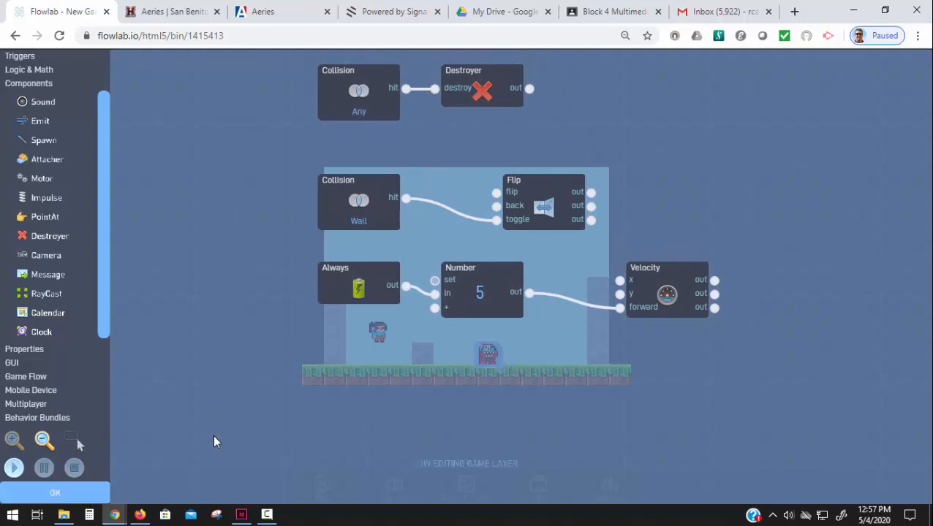
{"action": "left_click", "coordinate": [367, 98]}
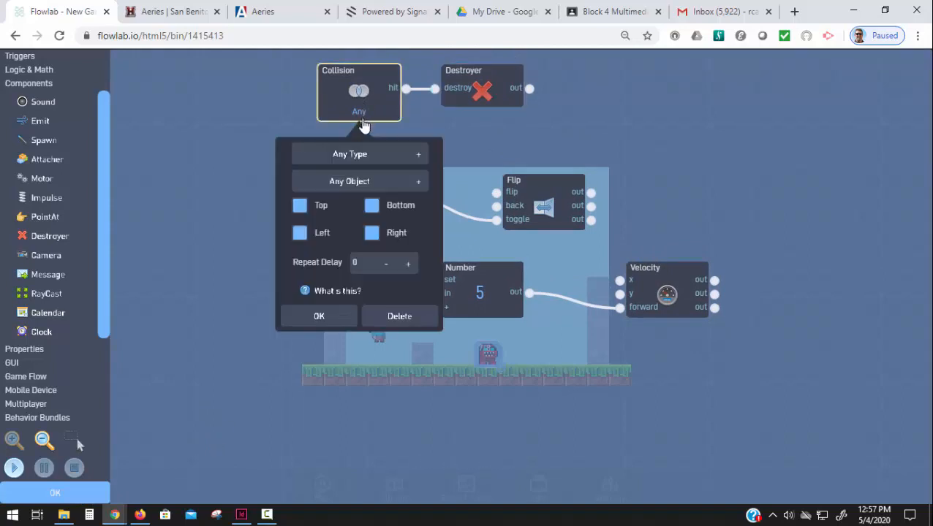
{"action": "left_click", "coordinate": [352, 155]}
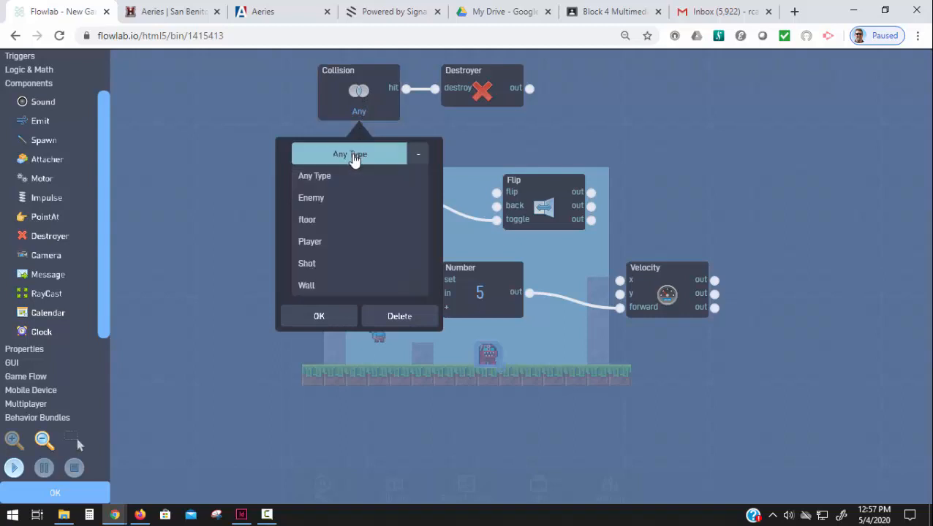
{"action": "left_click", "coordinate": [307, 263]}
{"action": "left_click", "coordinate": [319, 316]}
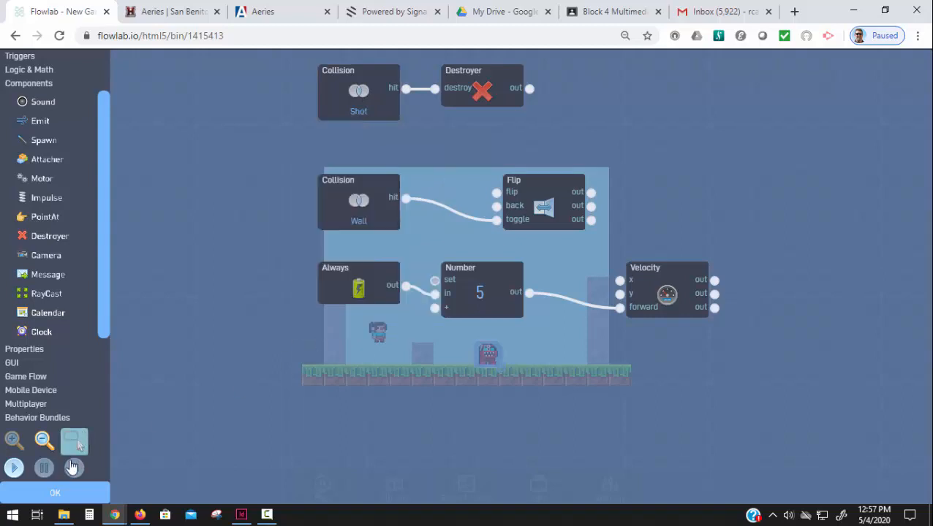
Step: Test-run the level with the Enemy's Shot collision, then close the Enemy's behaviors and properties
{"action": "left_click", "coordinate": [12, 470]}
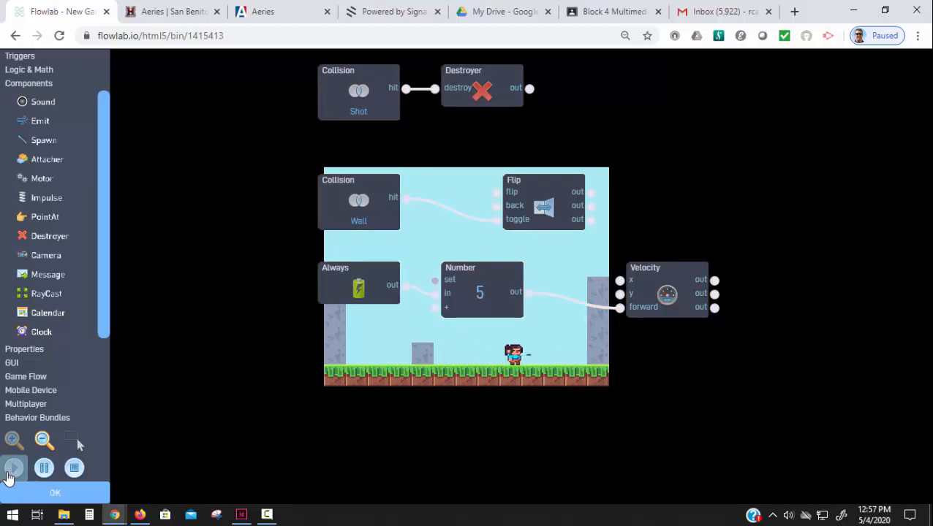
{"action": "left_click", "coordinate": [56, 494]}
{"action": "left_click", "coordinate": [594, 477]}
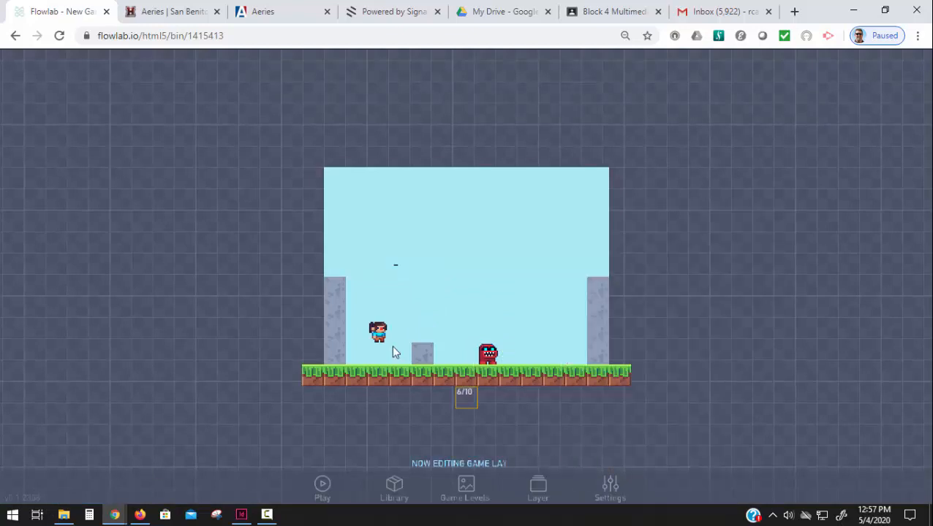
Step: Turn off the affected by gravity option in the Shot object's physics settings
{"action": "left_click", "coordinate": [397, 266]}
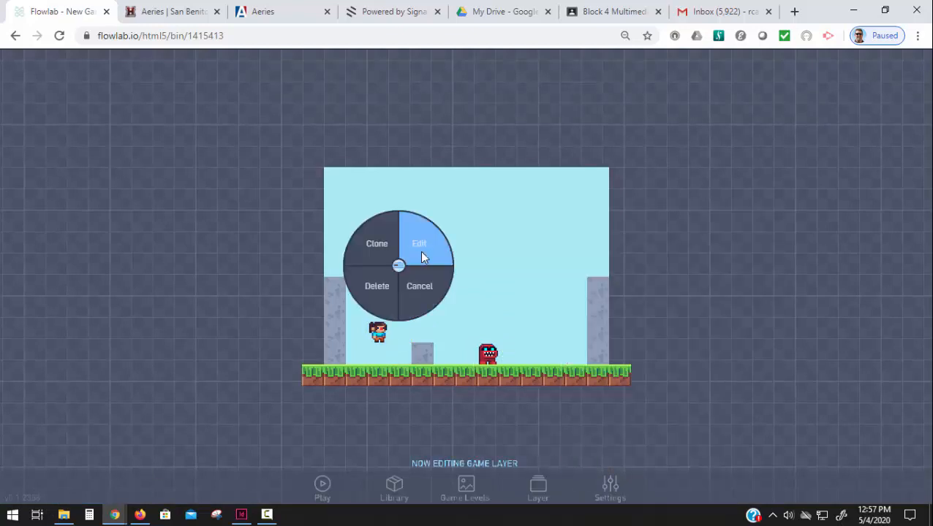
{"action": "left_click", "coordinate": [422, 254]}
{"action": "left_click", "coordinate": [627, 399]}
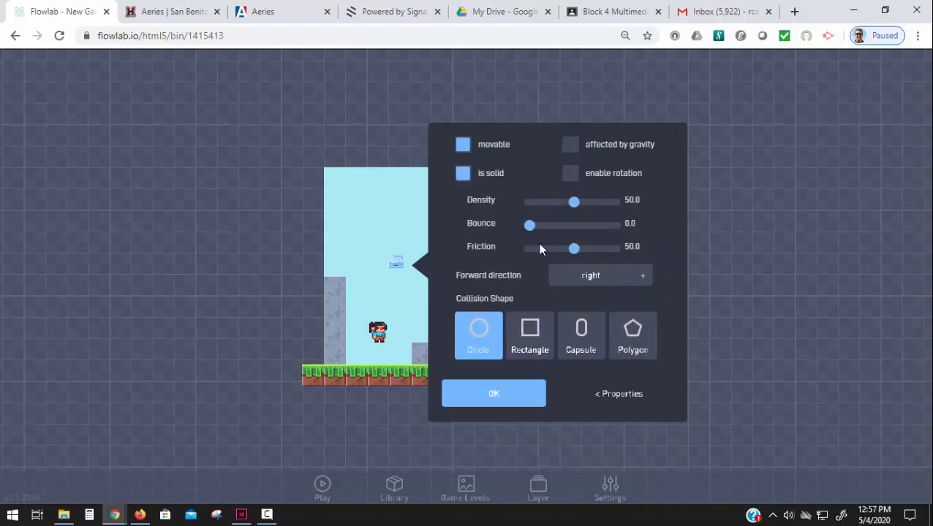
{"action": "left_click", "coordinate": [522, 402]}
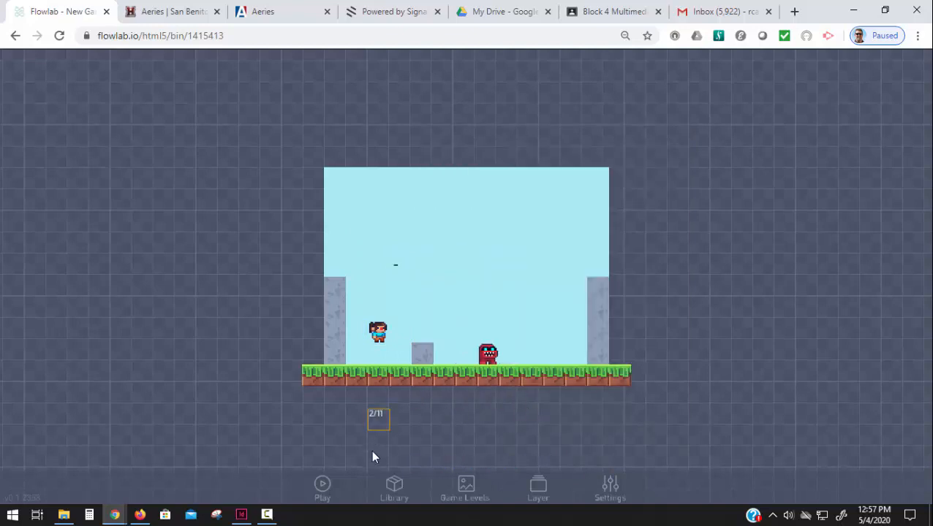
Step: Play the game, running and jumping the player over the enemy and firing shots at it
{"action": "left_click", "coordinate": [327, 491]}
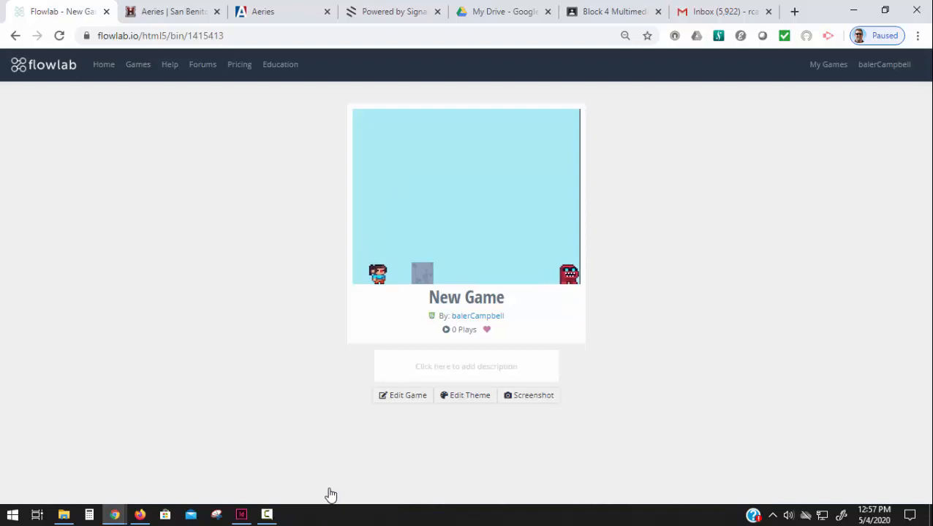
{"action": "key", "text": "Right"}
{"action": "key", "text": "Up"}
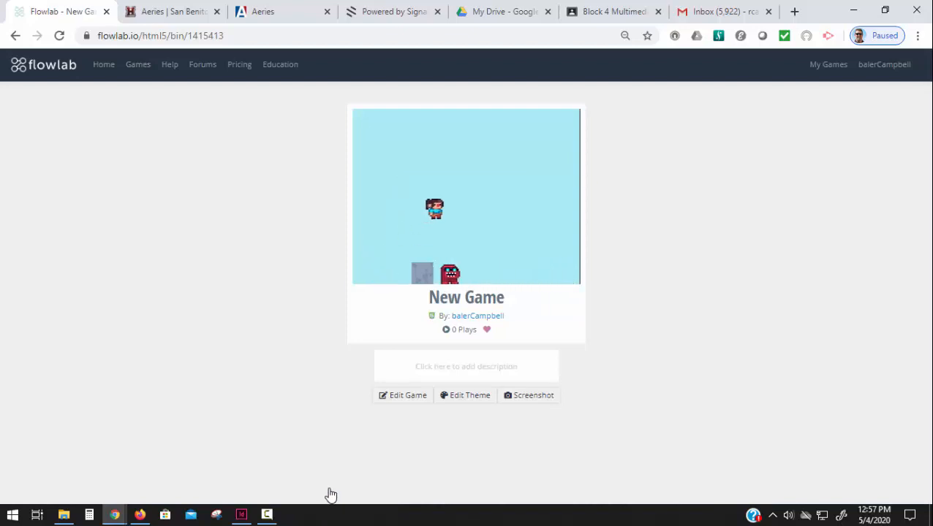
{"action": "key", "text": "Left"}
{"action": "key", "text": "Right"}
{"action": "key", "text": "space"}
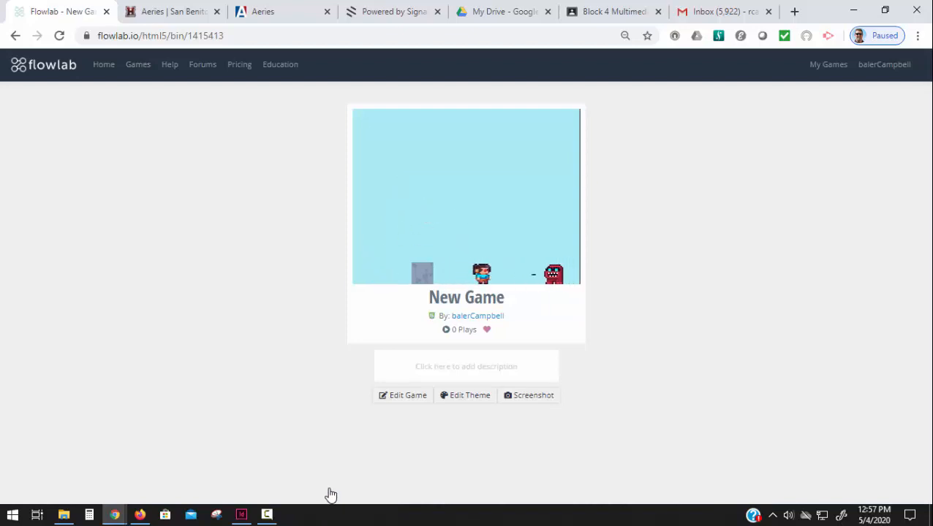
{"action": "key", "text": "space"}
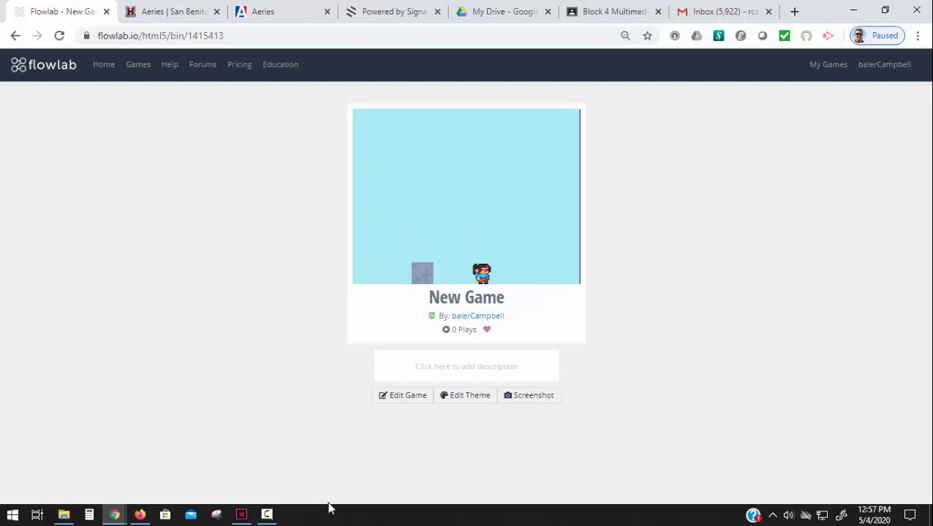